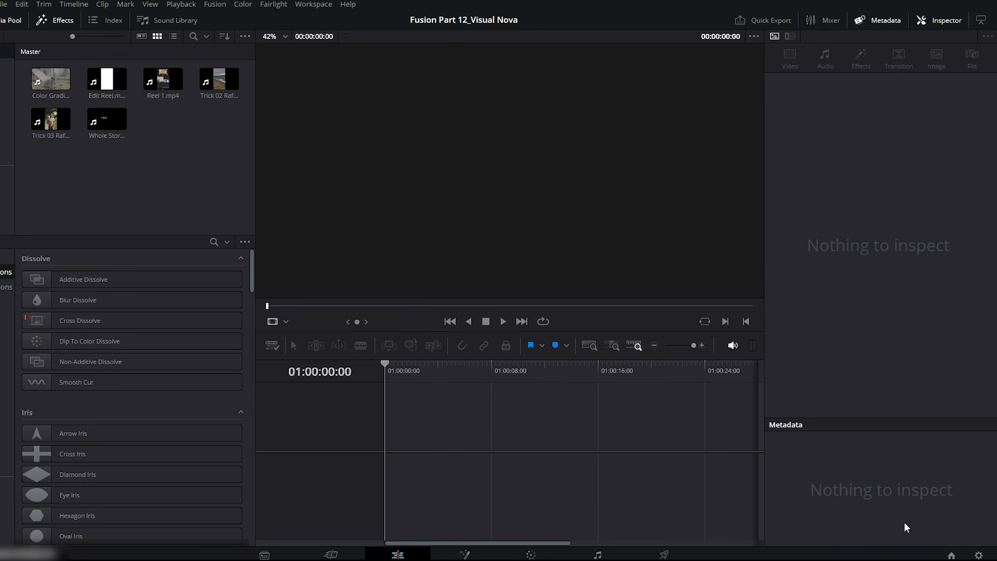
Set the project's timeline resolution to a vertical 1080 x 1920 and save the project settings
left_click(978, 556)
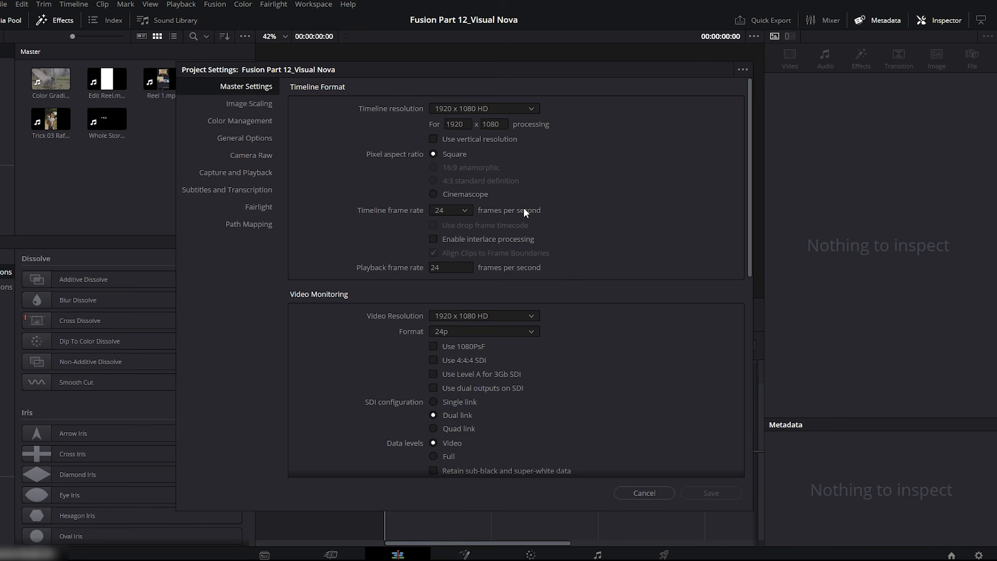
left_click(467, 124)
type("1080")
key("Tab")
left_click(710, 493)
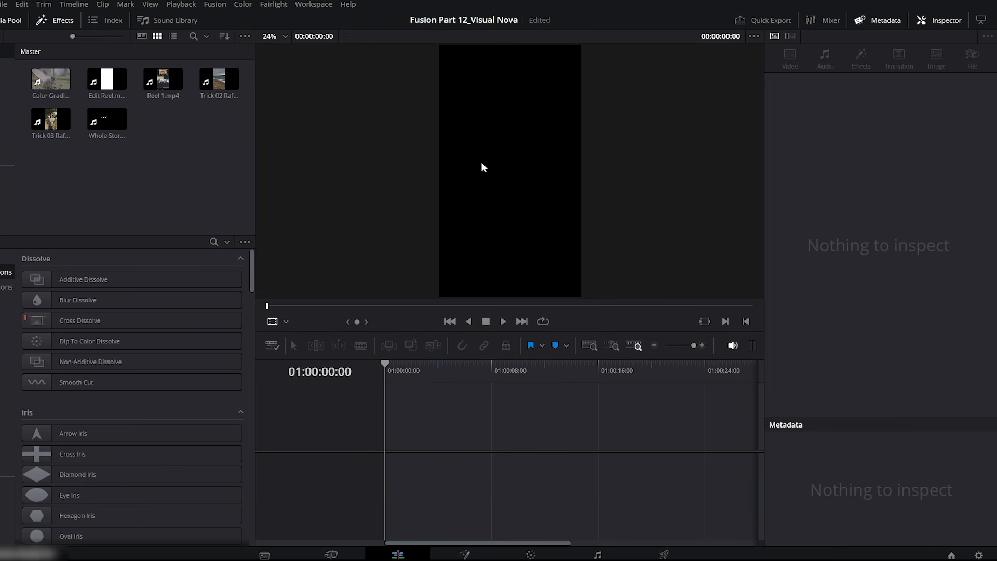
Place a Fusion Composition effect at the start of the timeline and extend it to about 17 seconds
left_click(31, 335)
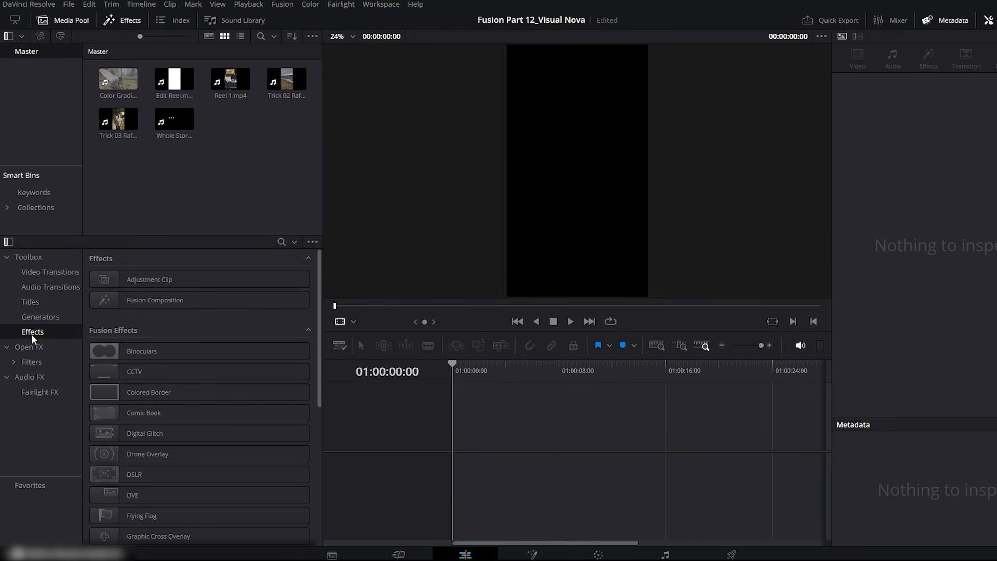
left_click_drag(127, 301, 457, 454)
left_click_drag(517, 433, 682, 447)
left_click(583, 387)
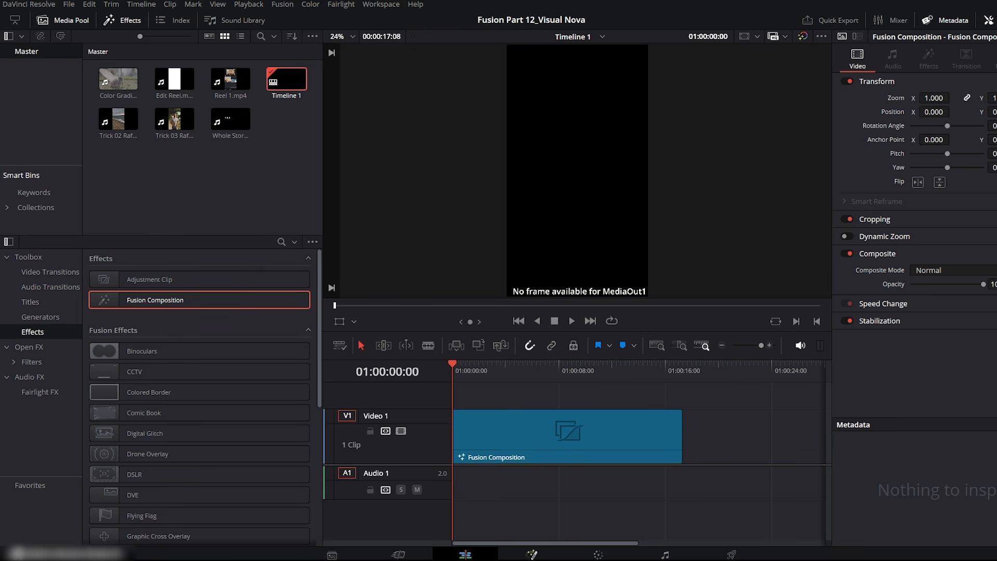
Open the composition on the Fusion page, add Edit Reel.mov as a node above MediaOut1 and show it in the second viewer
left_click(532, 555)
left_click_drag(285, 362, 681, 426)
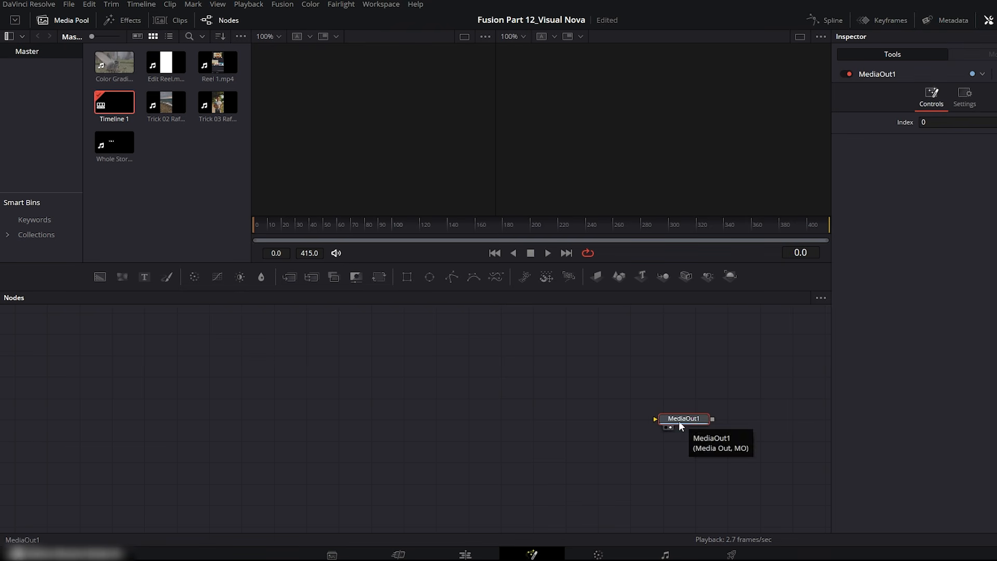
left_click_drag(166, 63, 685, 370)
left_click(671, 377)
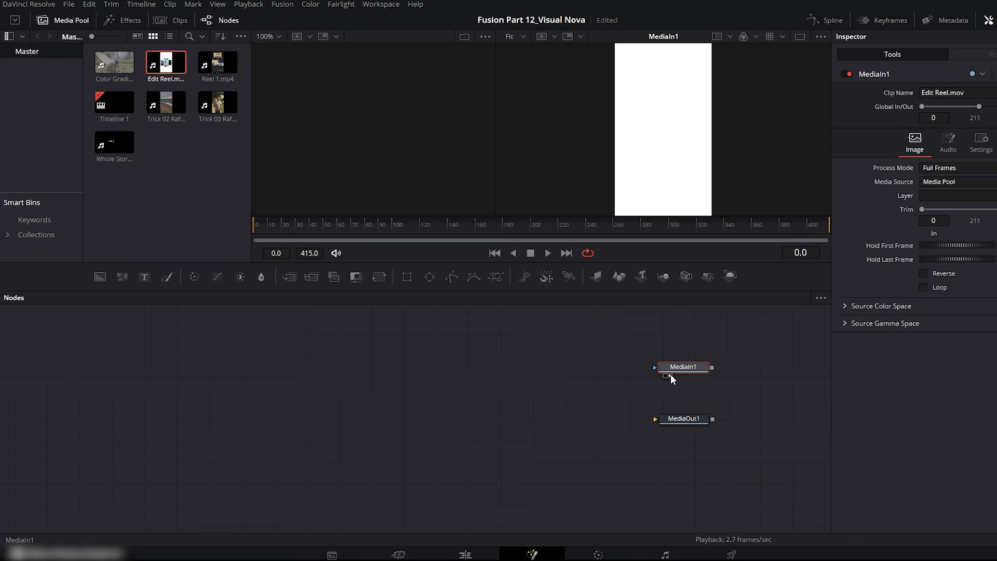
Enlarge the viewers, play through the Edit Reel reference clip and return to frame 0
left_click_drag(292, 264, 292, 323)
key("space")
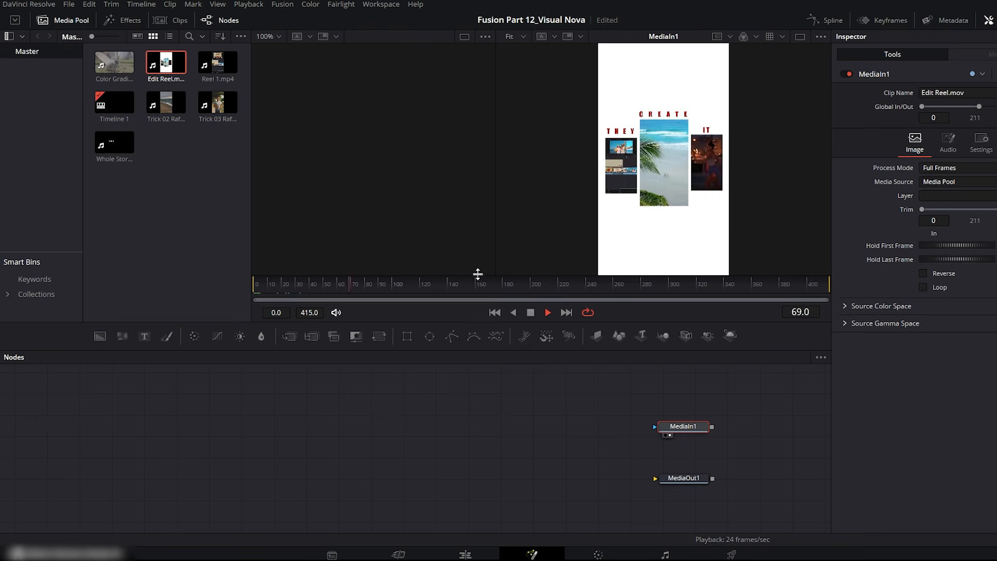
left_click_drag(748, 416, 672, 453)
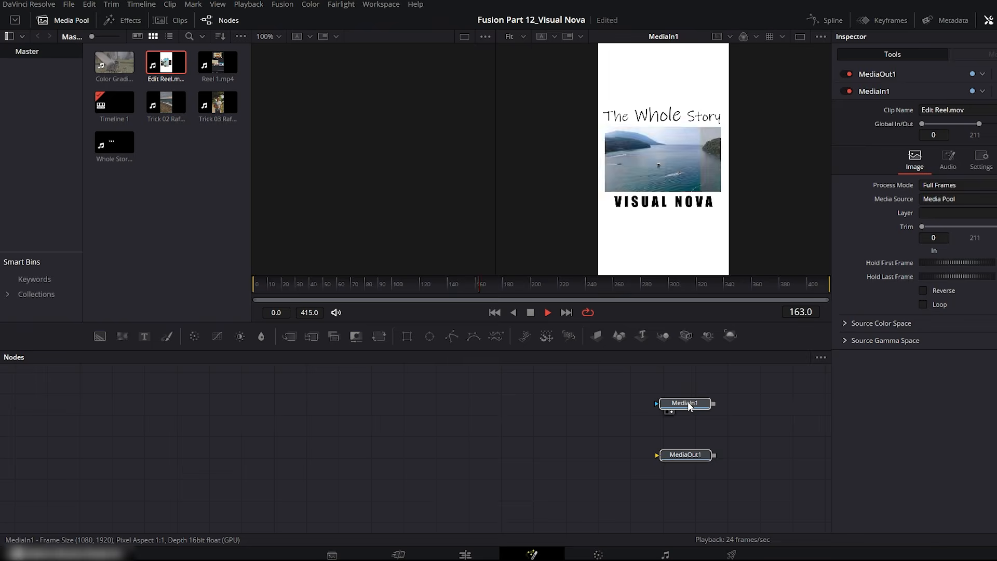
left_click_drag(481, 283, 255, 290)
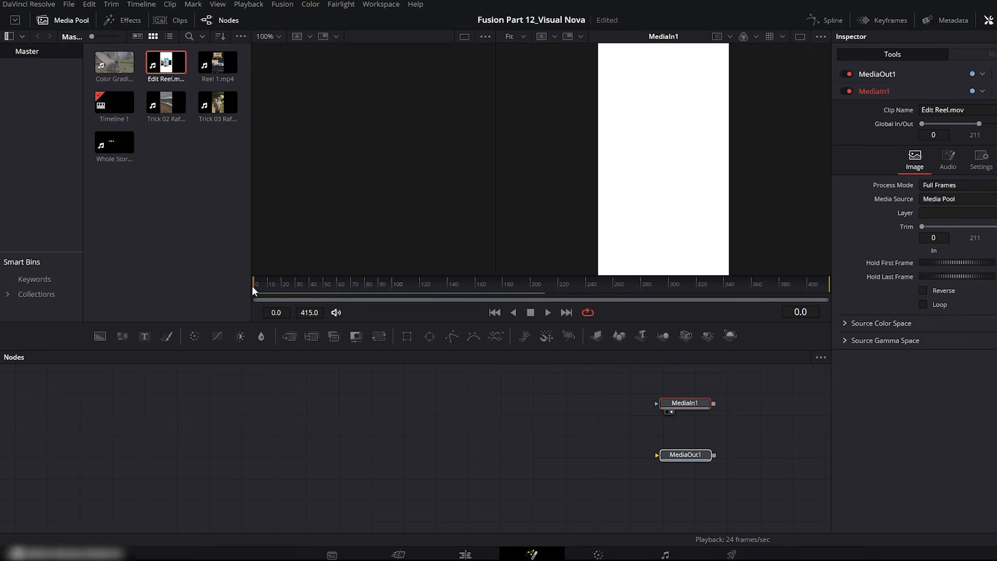
left_click(659, 108)
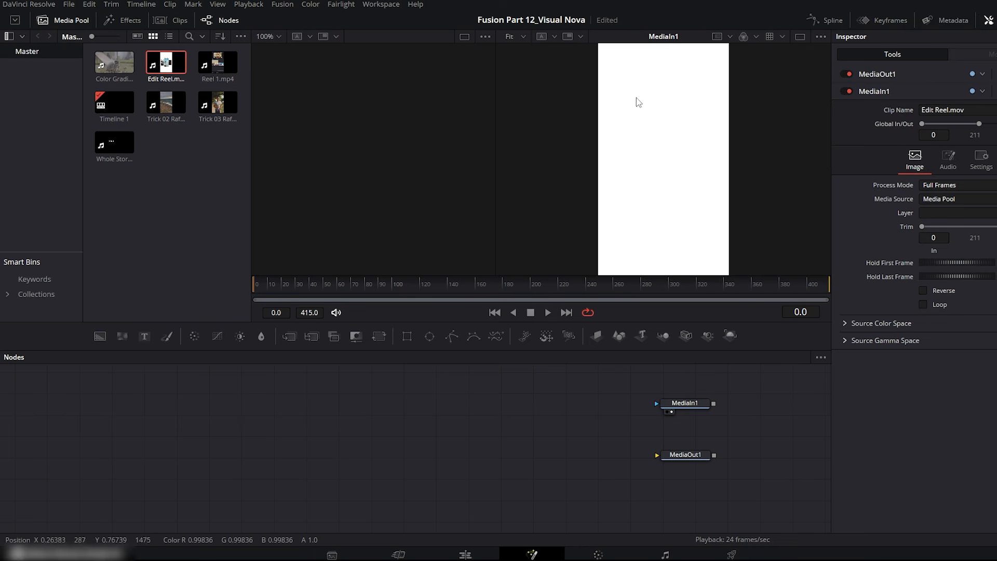
Add a Background node feeding MediaOut1 and show MediaOut1 in the first viewer
left_click_drag(101, 337, 665, 461)
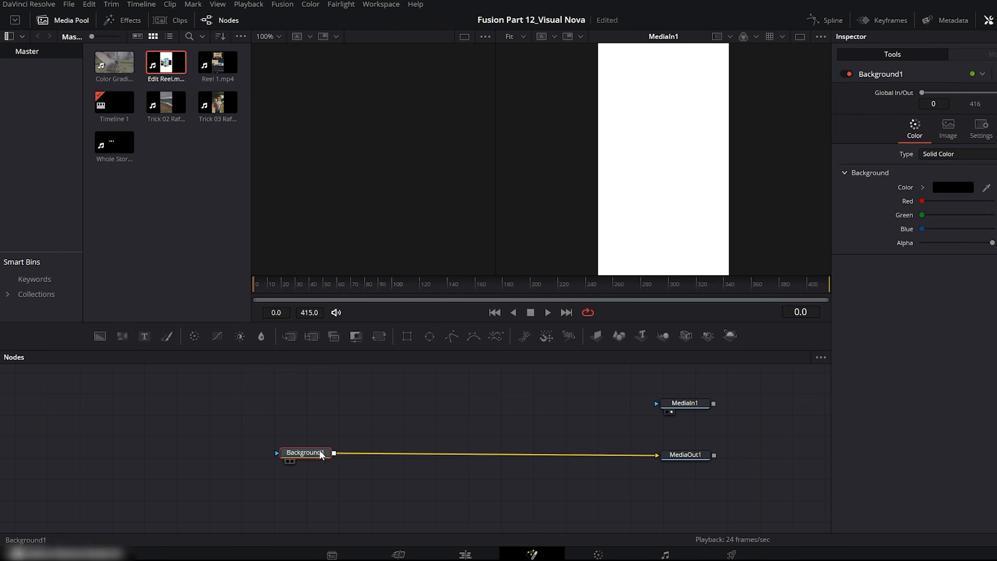
left_click_drag(305, 453, 471, 457)
left_click(666, 463)
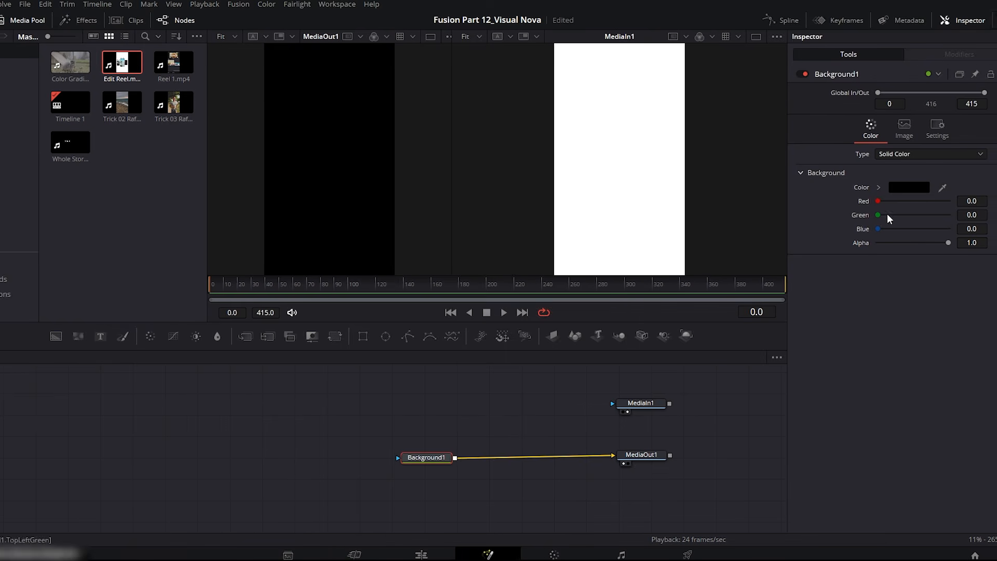
Set the Background node's colour to white (#ffffff) and place the node just below MediaOut1
left_click(904, 188)
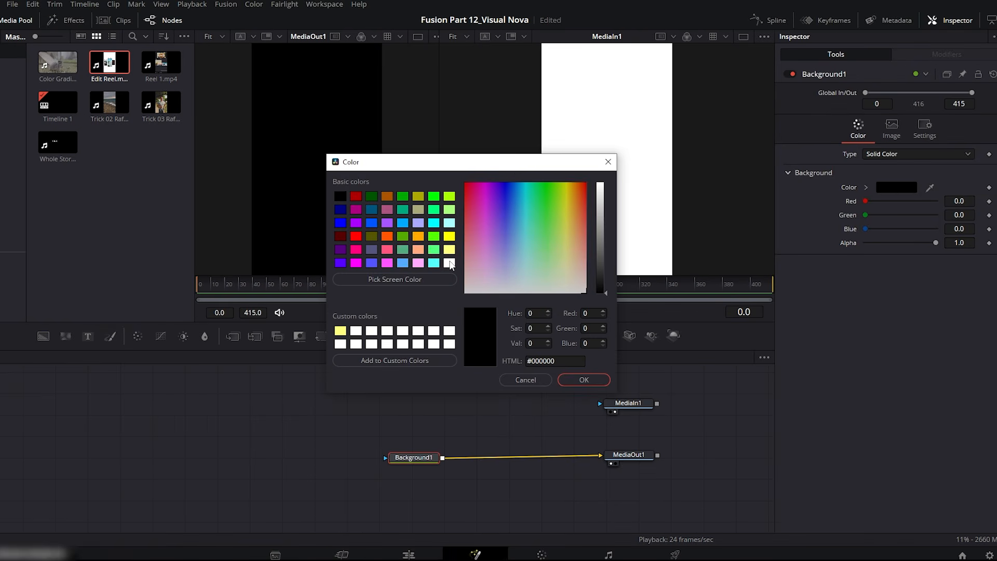
left_click(450, 264)
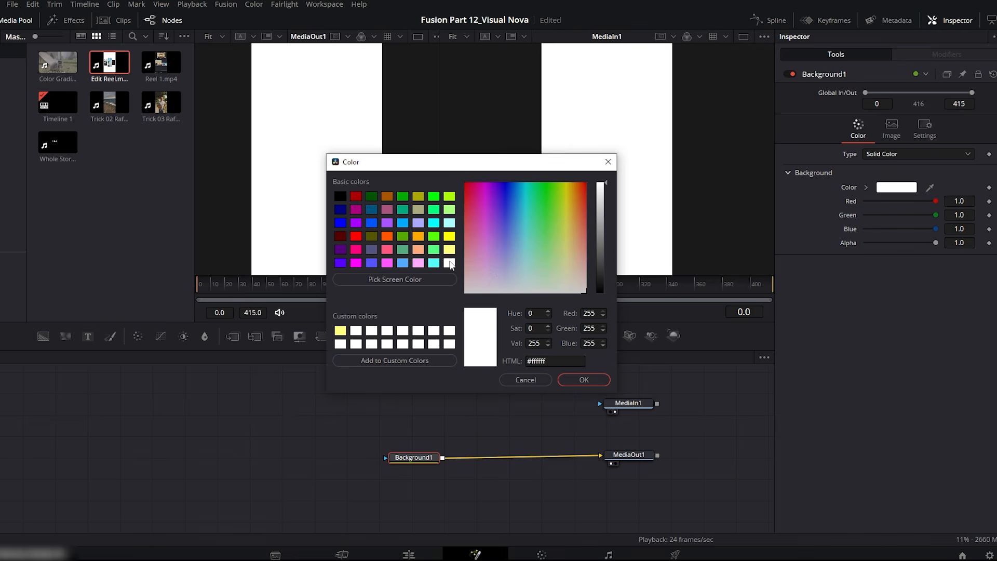
left_click(578, 381)
left_click_drag(418, 459, 634, 490)
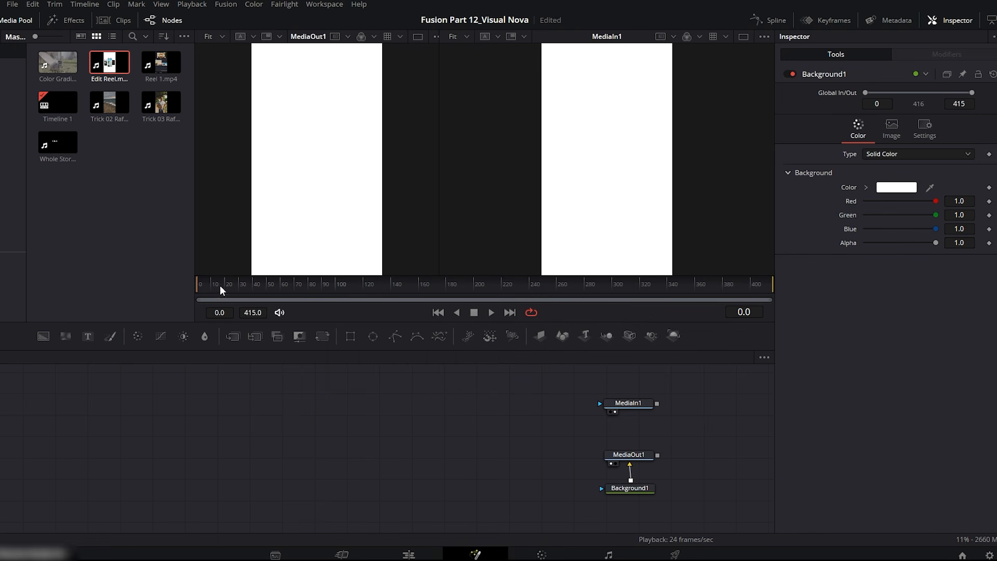
Go to frame 36 and add three Text nodes stacked in the node graph
left_click_drag(199, 288, 250, 284)
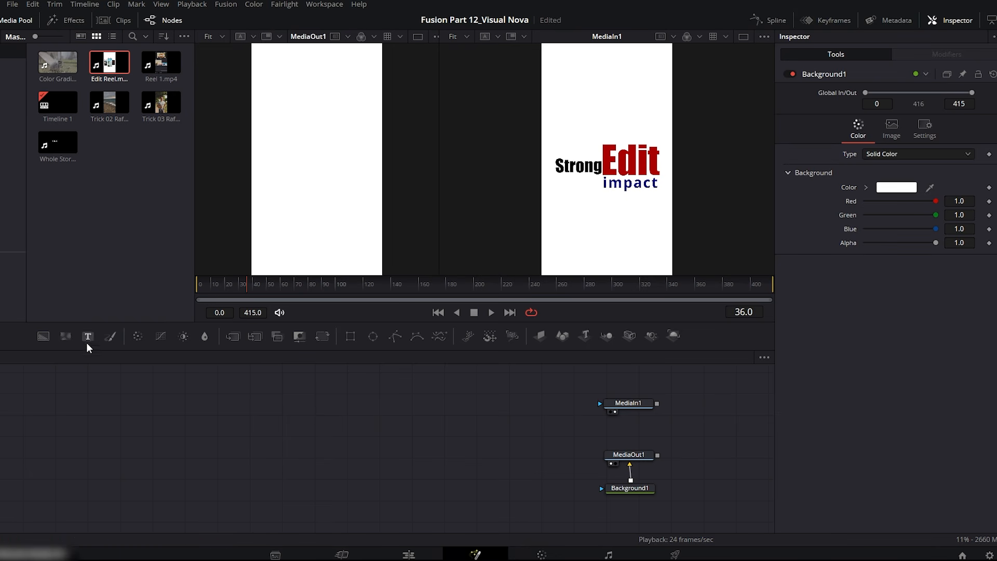
left_click_drag(88, 340, 219, 445)
left_click_drag(88, 336, 219, 470)
Rename the three Text nodes, from first to last, as Strong, Edit and impect
left_click(227, 418)
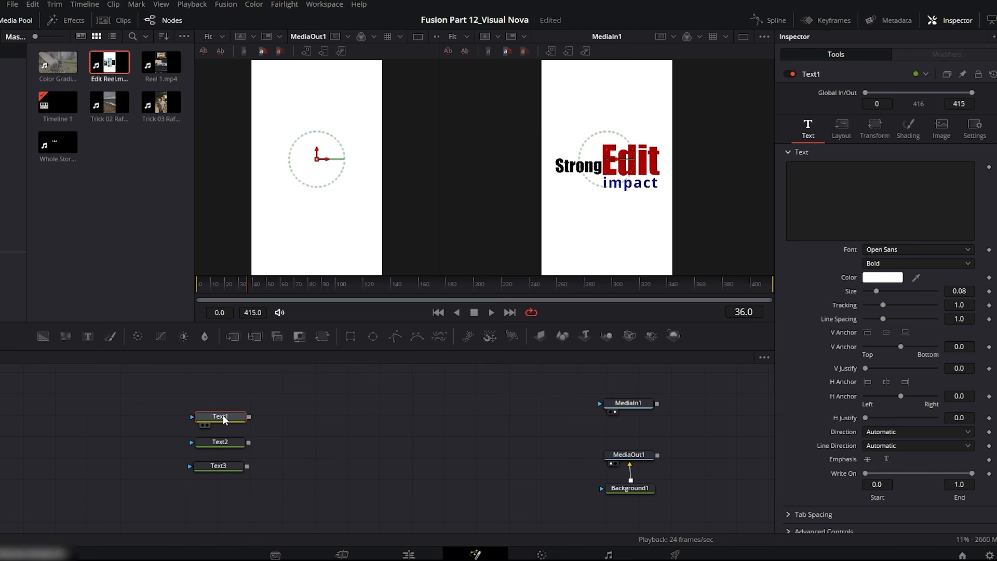
key("F2")
type("Strong")
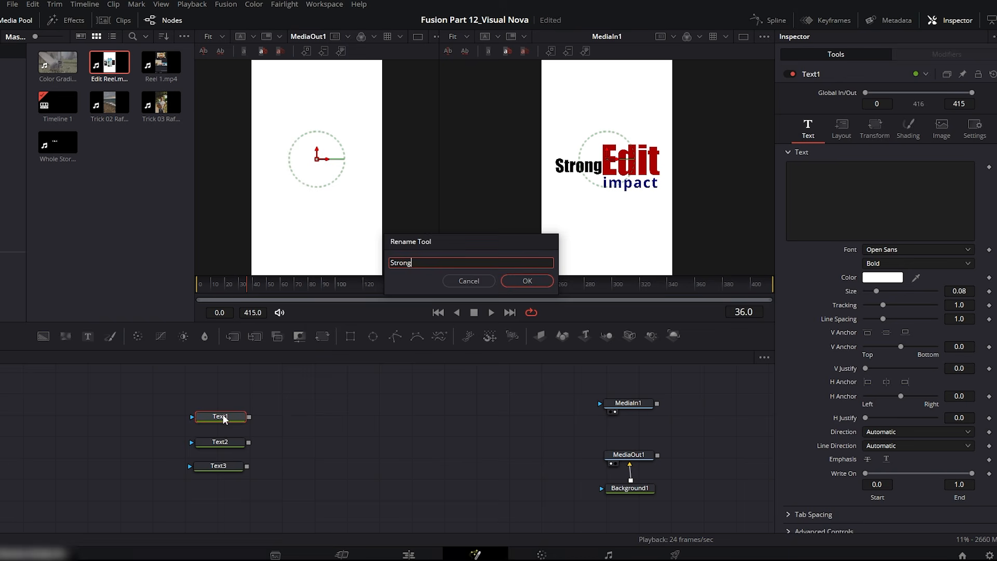
key("Return")
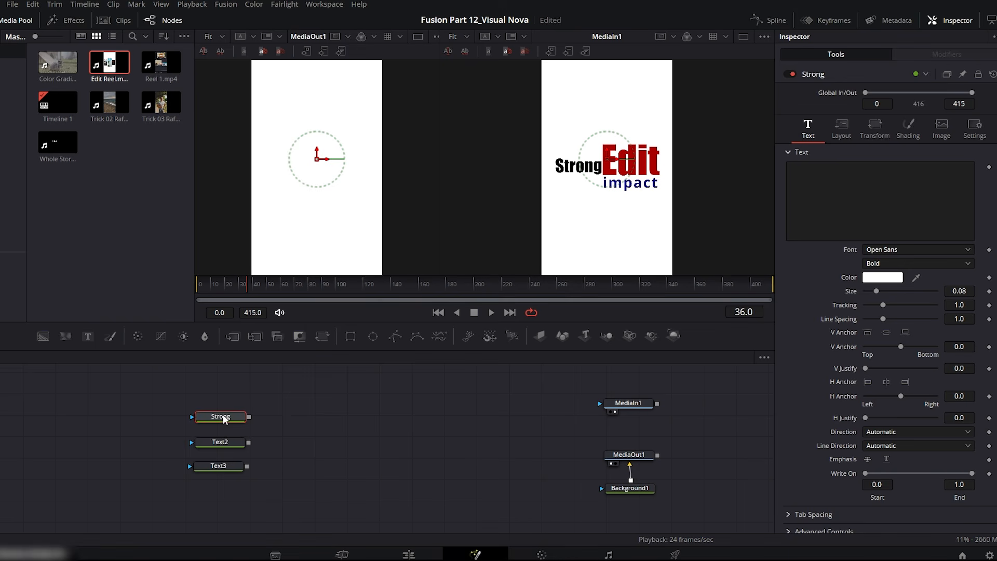
left_click(219, 443)
key("F2")
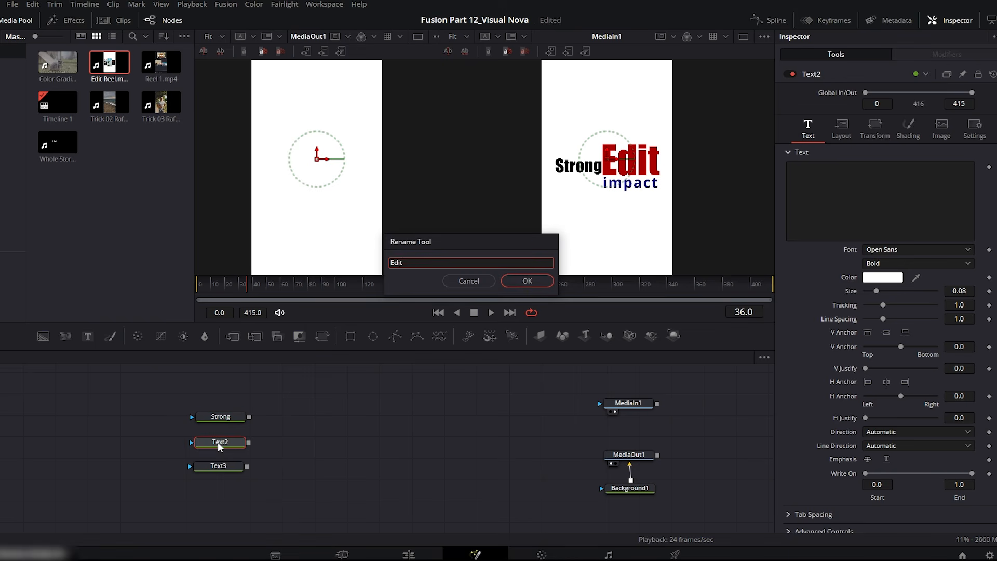
type("Edit")
key("Return")
left_click(223, 467)
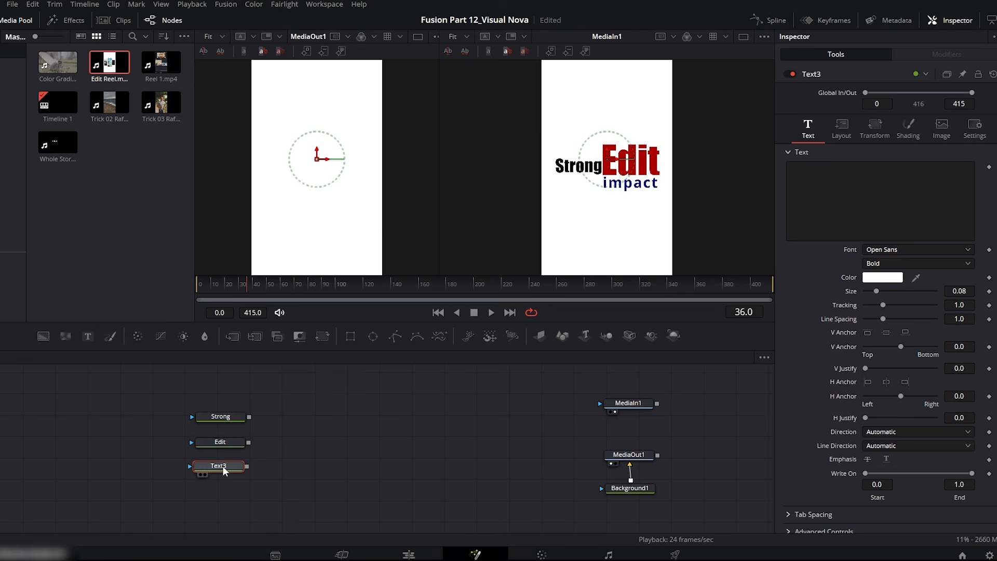
key("F2")
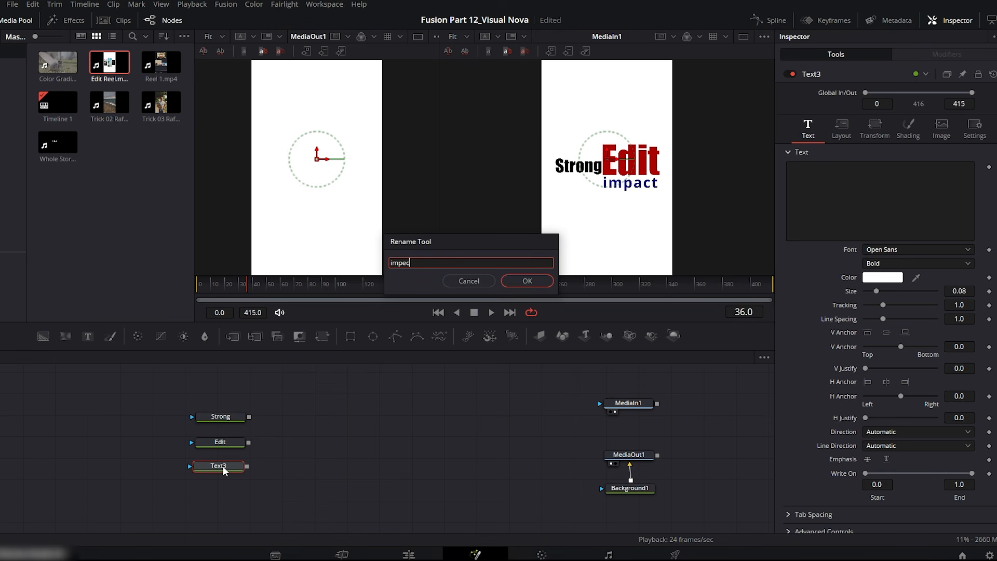
key("Return")
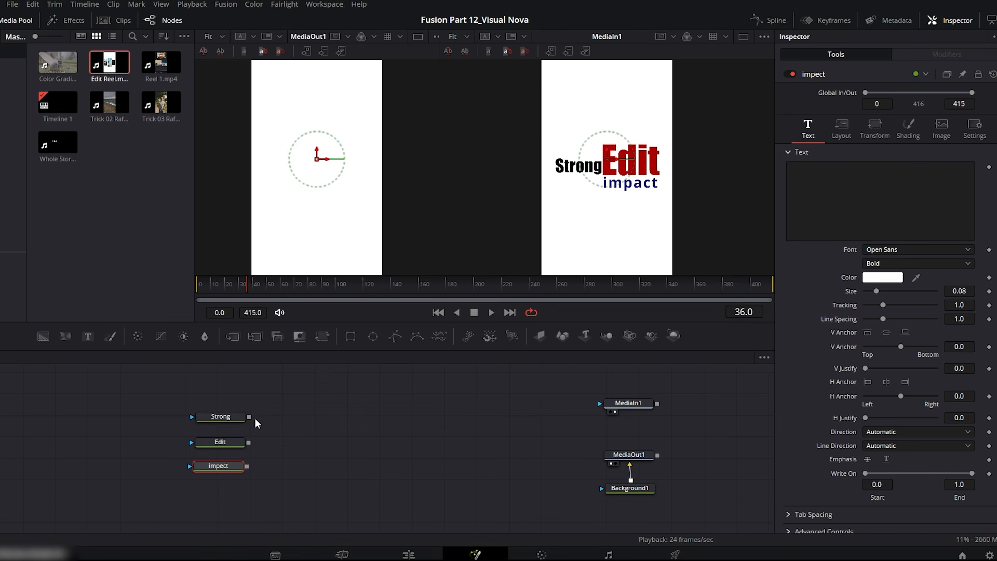
Merge the Strong, Edit and impect nodes together and merge the result over the white background into MediaOut1
left_click_drag(250, 417, 251, 446)
left_click_drag(314, 442, 247, 466)
left_click_drag(313, 466, 556, 473)
Enter the text "Strong" in the Strong node and set its colour to black
left_click(225, 421)
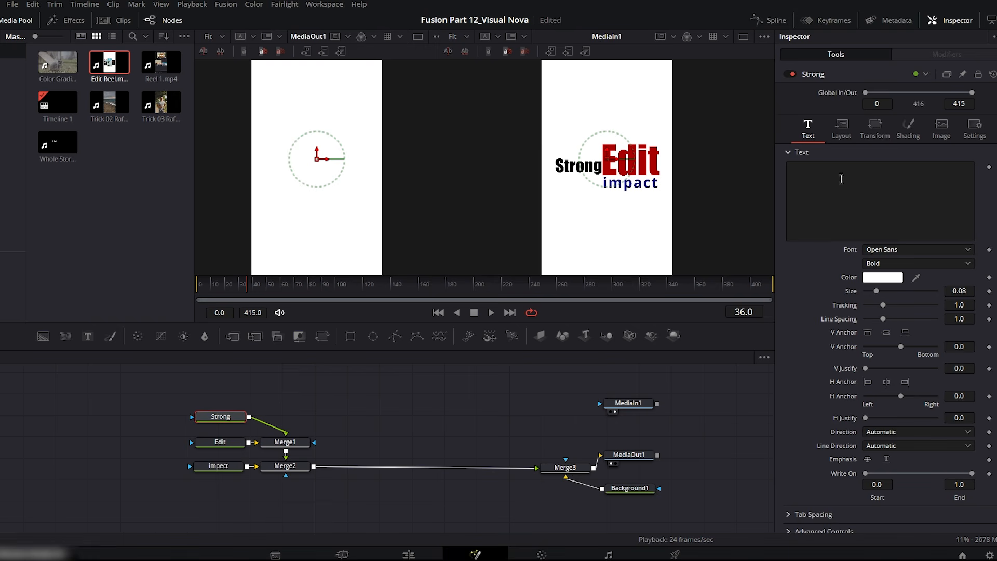
left_click(837, 176)
type("Strong")
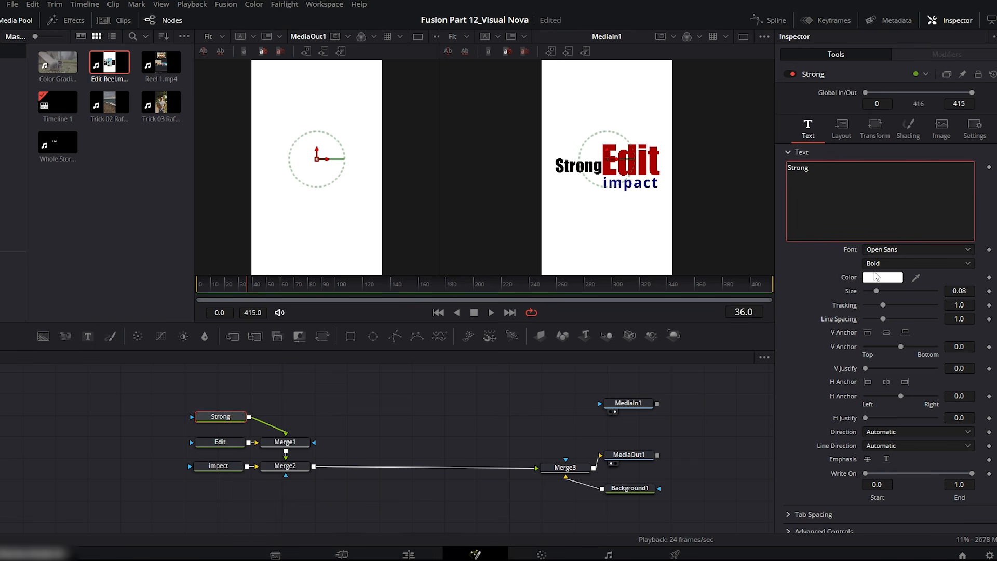
left_click(877, 281)
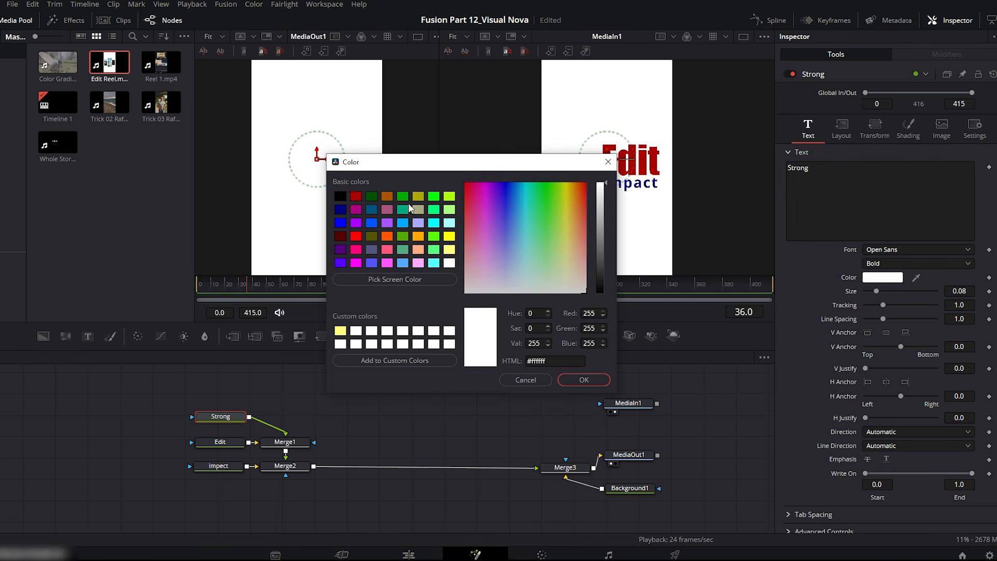
left_click(341, 196)
left_click(584, 380)
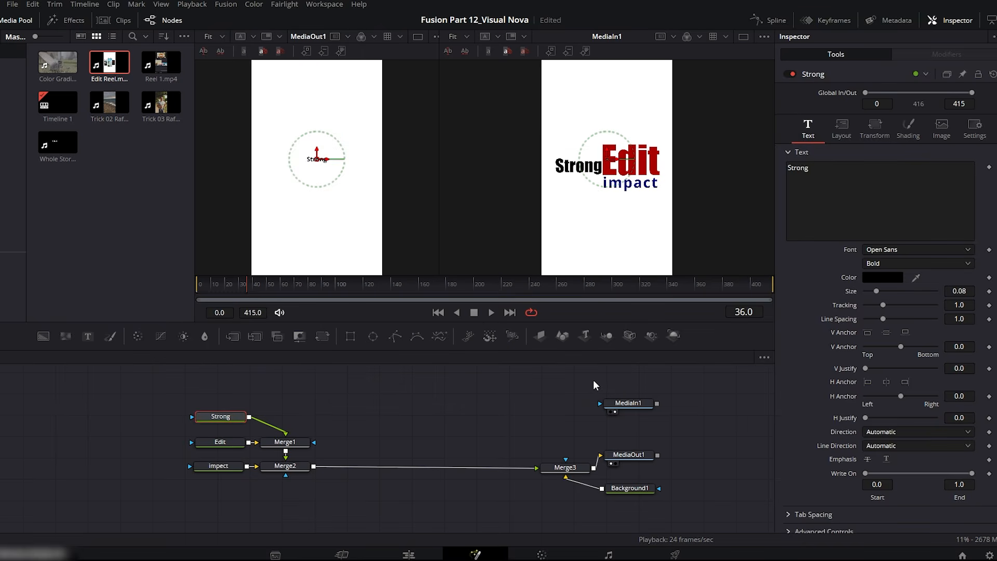
Set the Strong text's font to Impact Regular and its size to about 0.2244
left_click(900, 252)
left_click(888, 263)
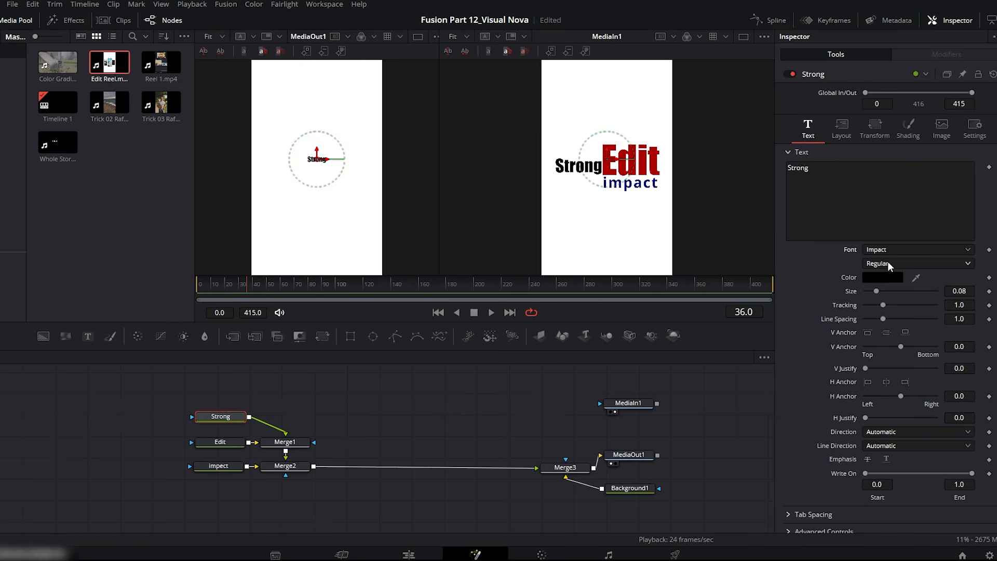
left_click_drag(876, 292, 897, 292)
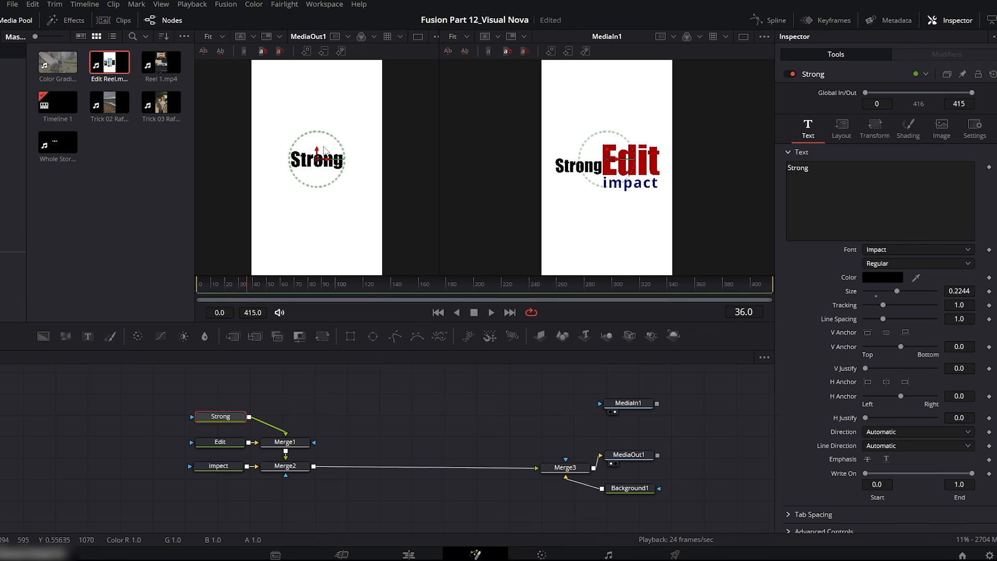
Show the guides in both viewers
right_click(324, 149)
mouse_move(354, 177)
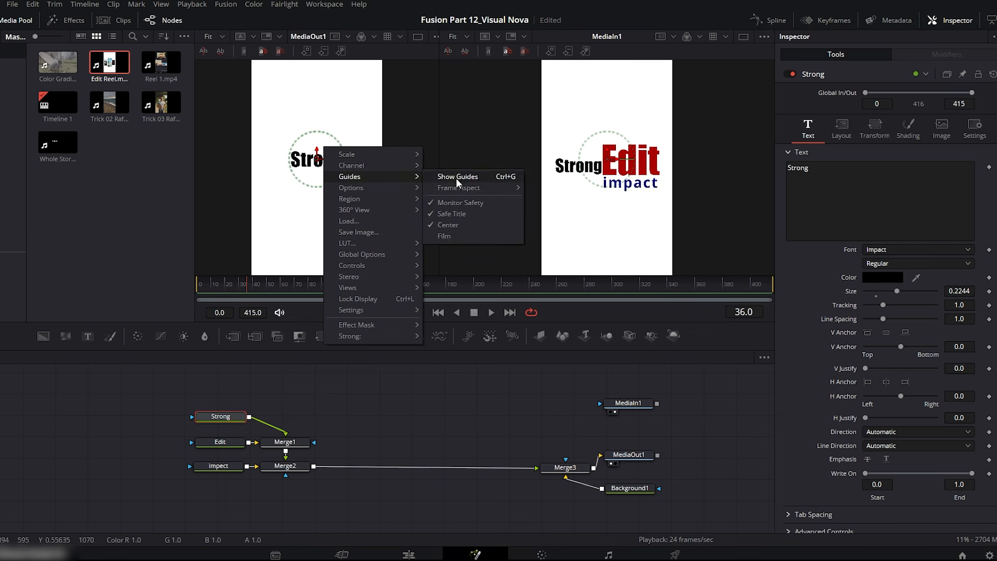
left_click(457, 178)
right_click(591, 147)
mouse_move(621, 175)
left_click(720, 175)
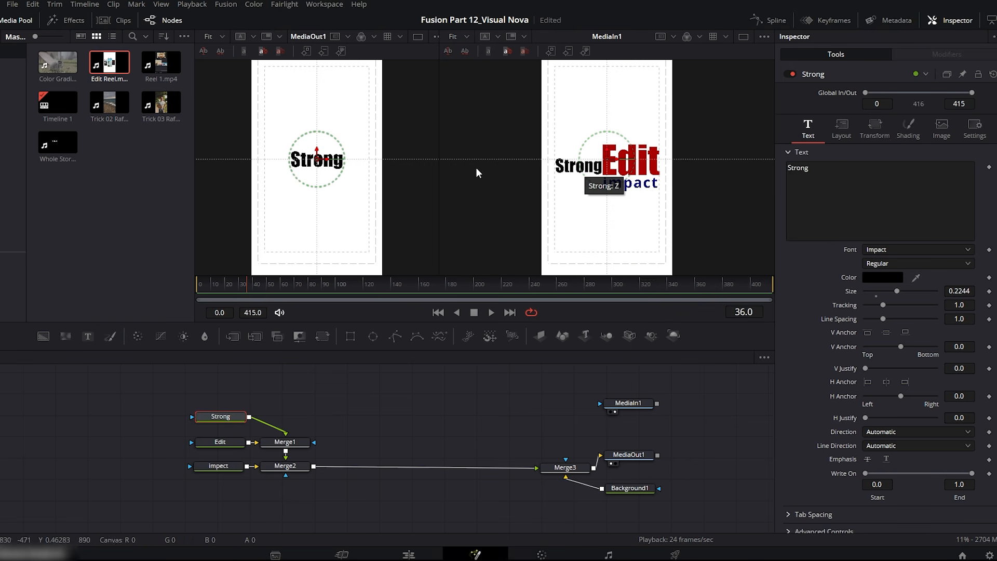
Move the Strong text left and slightly below centre to match the reference, and reduce its size to about 0.2087
left_click_drag(328, 162, 292, 162)
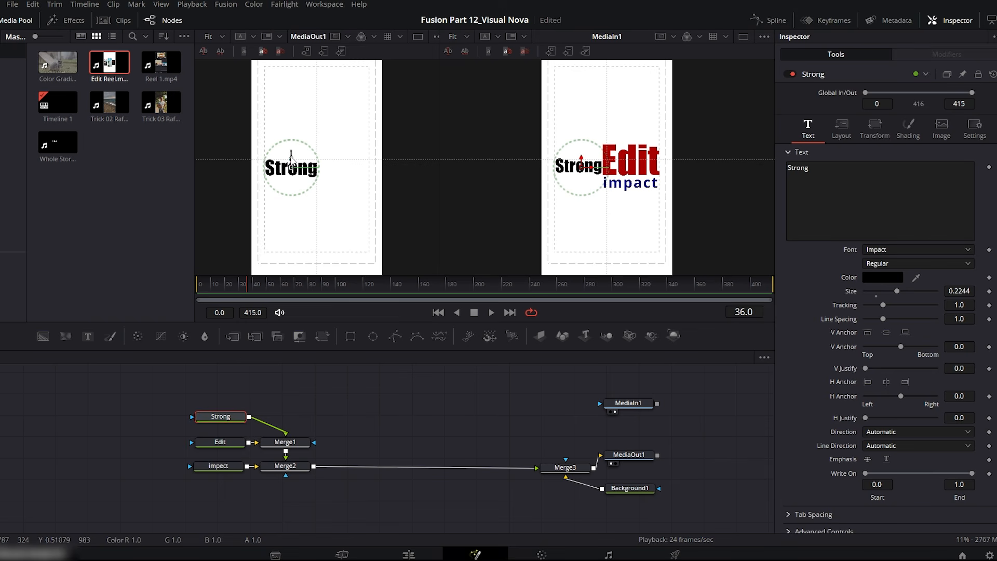
left_click_drag(897, 291, 894, 292)
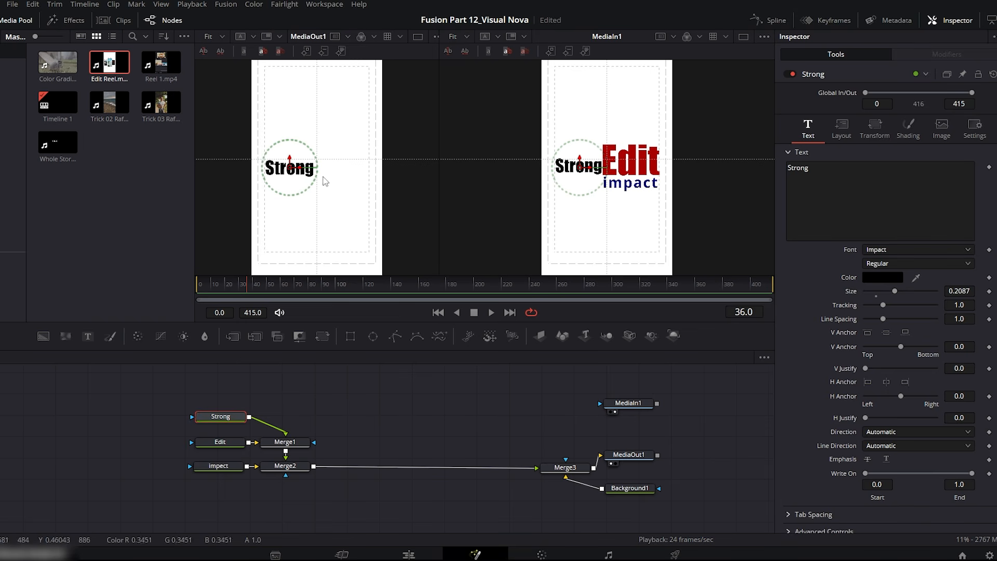
Enter the text "Edit" in the Edit node and set its colour to dark red #550000
left_click(225, 443)
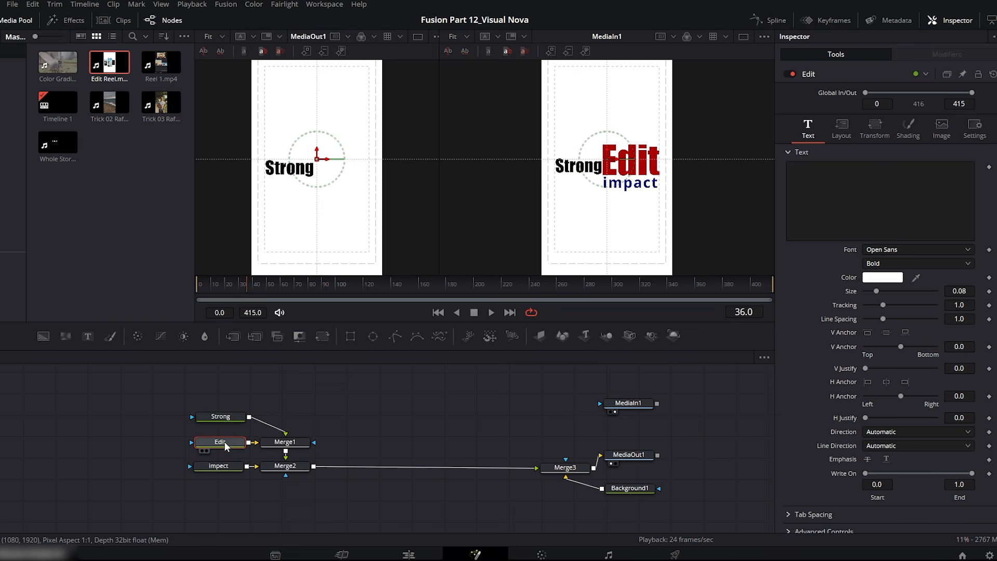
left_click(815, 172)
type("Edit")
left_click(885, 278)
left_click(349, 281)
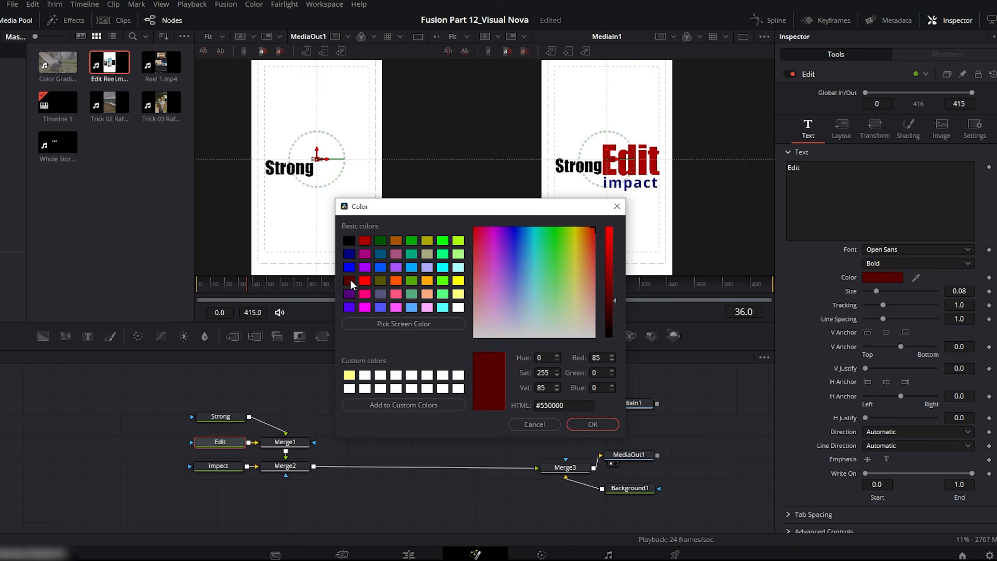
left_click(584, 420)
Set the Edit text's size to about 0.3858, its font to Impact Regular and its colour to red #aa0000
left_click_drag(877, 290, 922, 292)
left_click(904, 251)
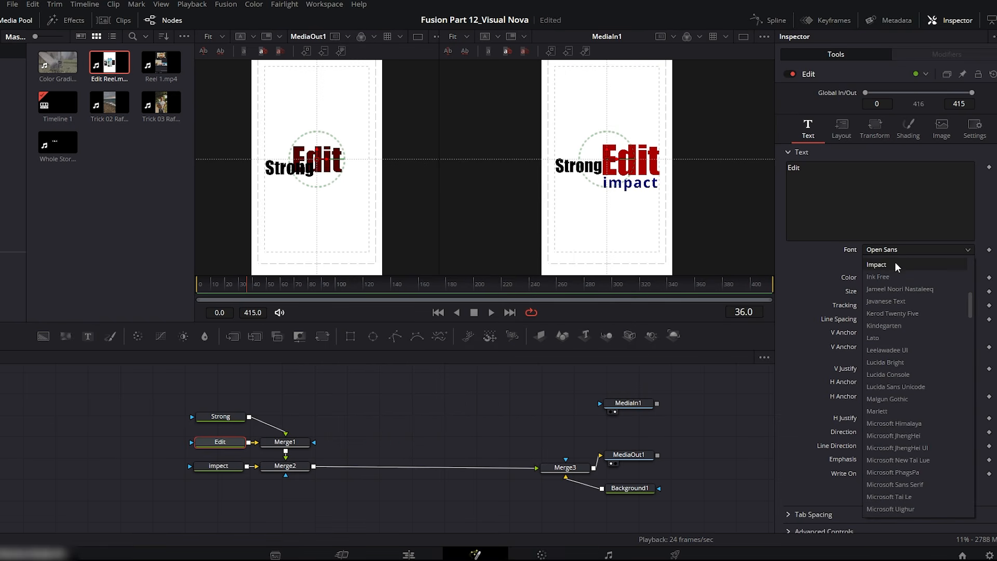
left_click(895, 262)
left_click(885, 280)
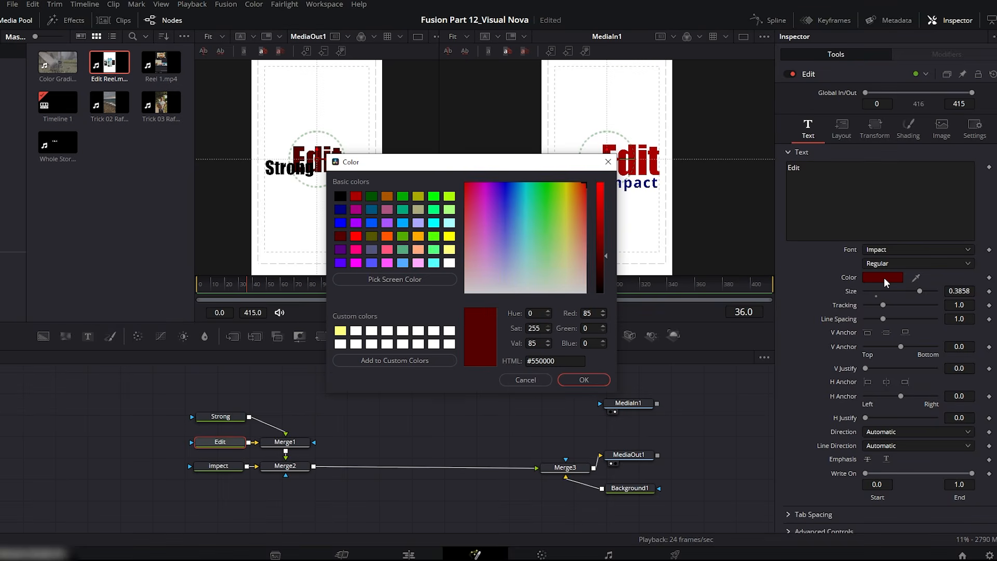
left_click(357, 198)
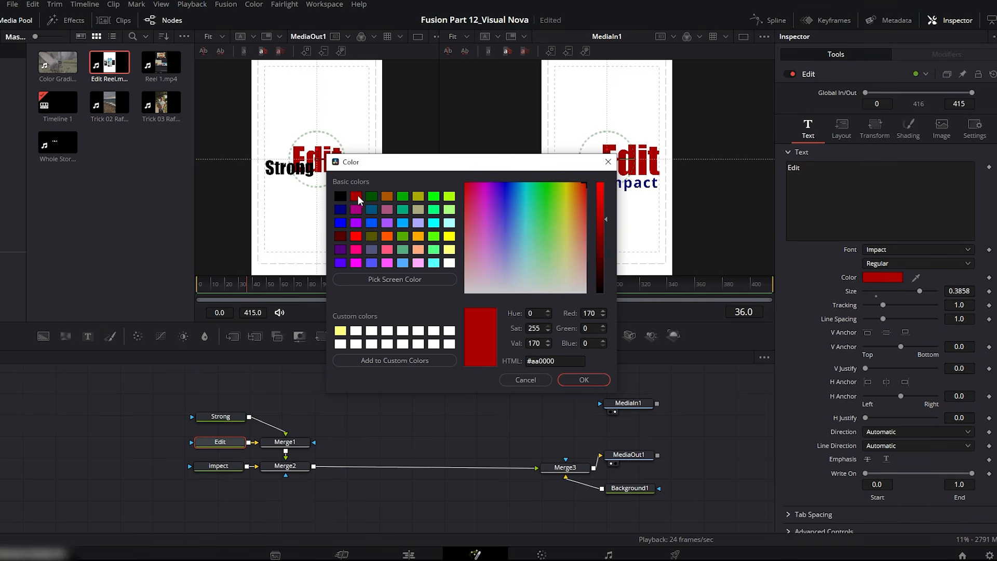
left_click(575, 379)
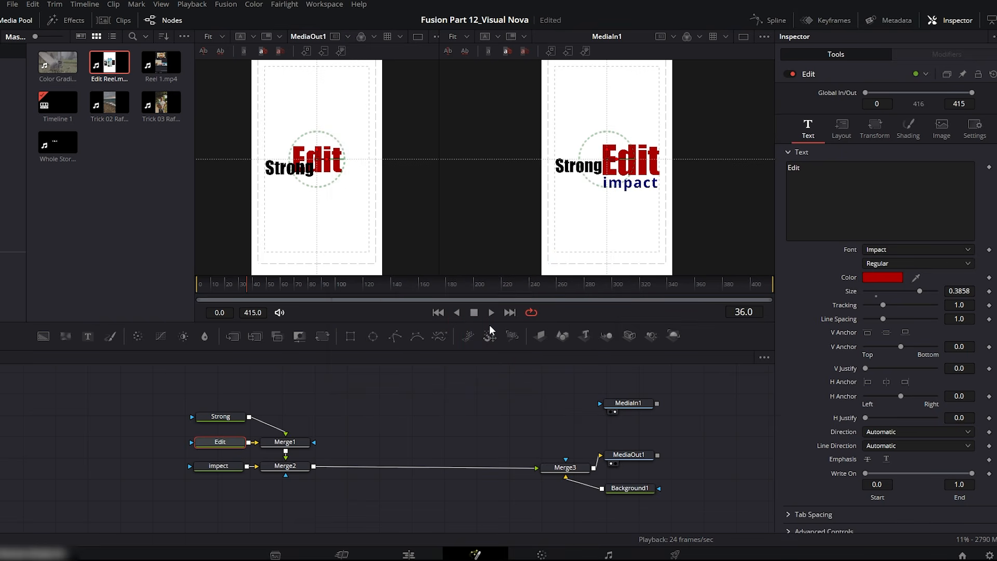
Move the Edit text right of "Strong" to match the reference, and enlarge it to a size of about 0.4213
left_click_drag(326, 163, 349, 169)
left_click_drag(920, 291, 928, 291)
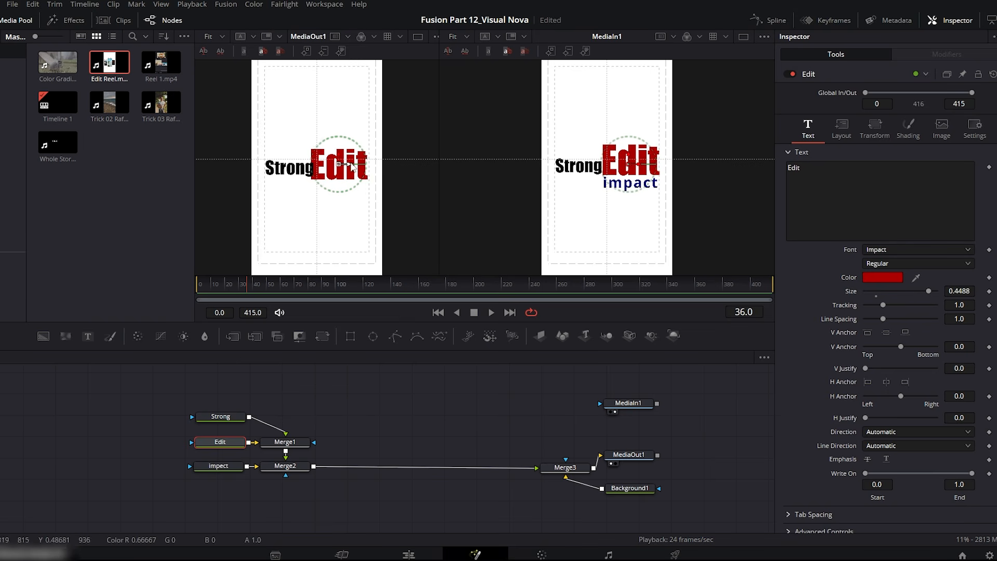
left_click_drag(929, 291, 927, 295)
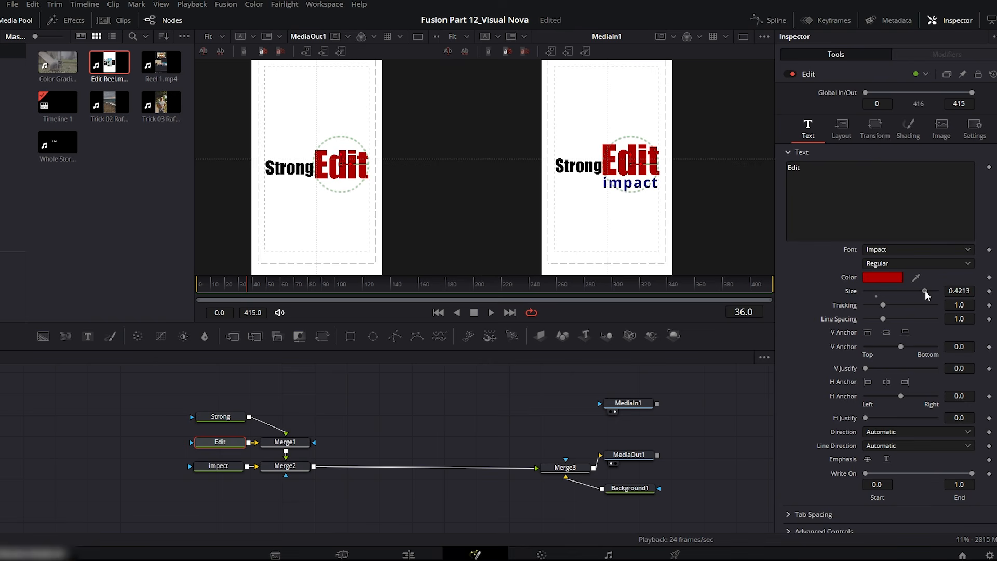
left_click_drag(342, 159, 341, 155)
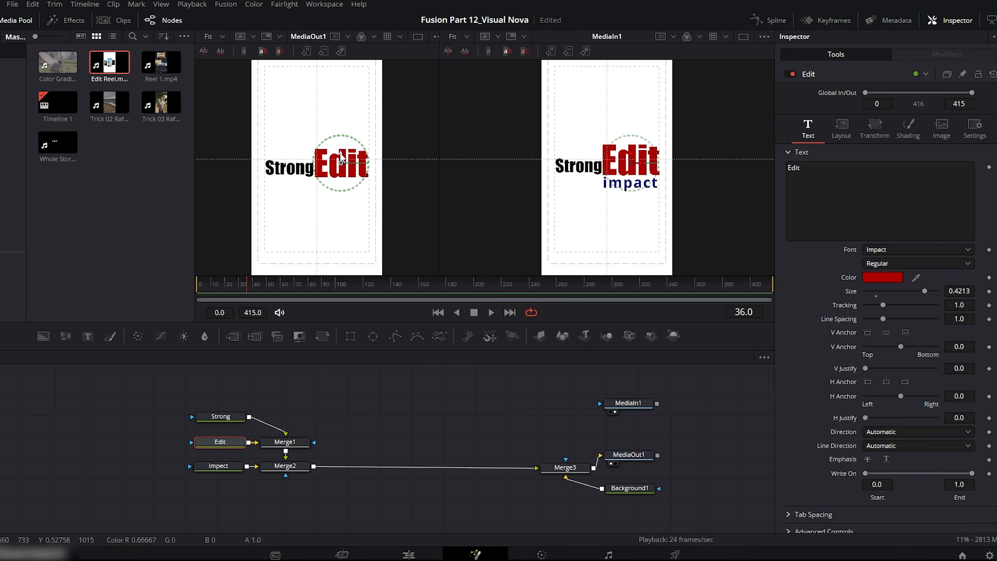
Enter the text "impact" in the third text node and set its colour to navy blue #00007f
left_click(215, 467)
left_click(821, 207)
type("impect")
left_click(876, 282)
left_click_drag(534, 168, 518, 248)
left_click(326, 291)
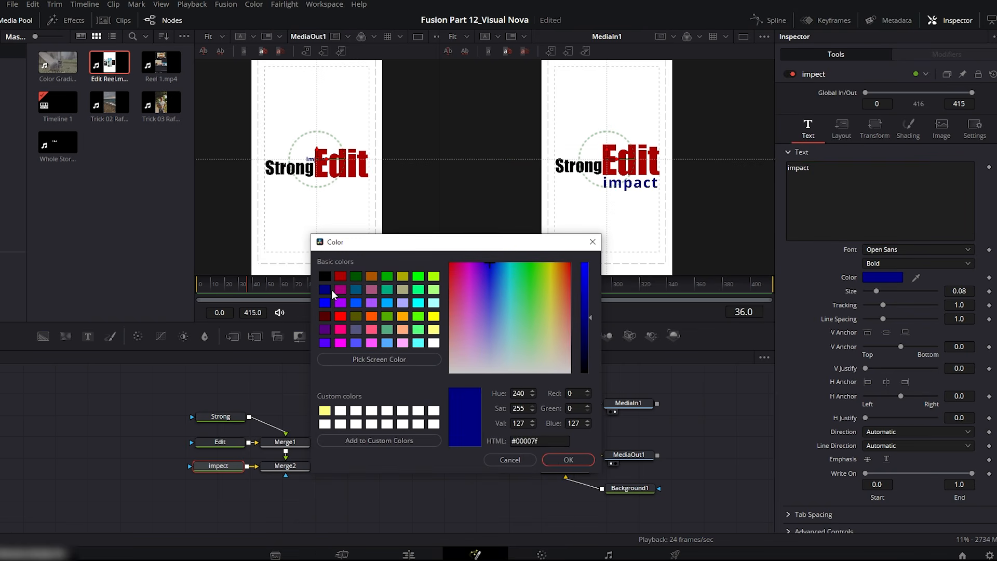
left_click(568, 459)
Place the impact text beneath "Edit", with a size of about 0.1732 and tracking of about 1.071
left_click_drag(876, 290, 894, 292)
left_click_drag(340, 161, 367, 195)
left_click_drag(896, 292, 884, 306)
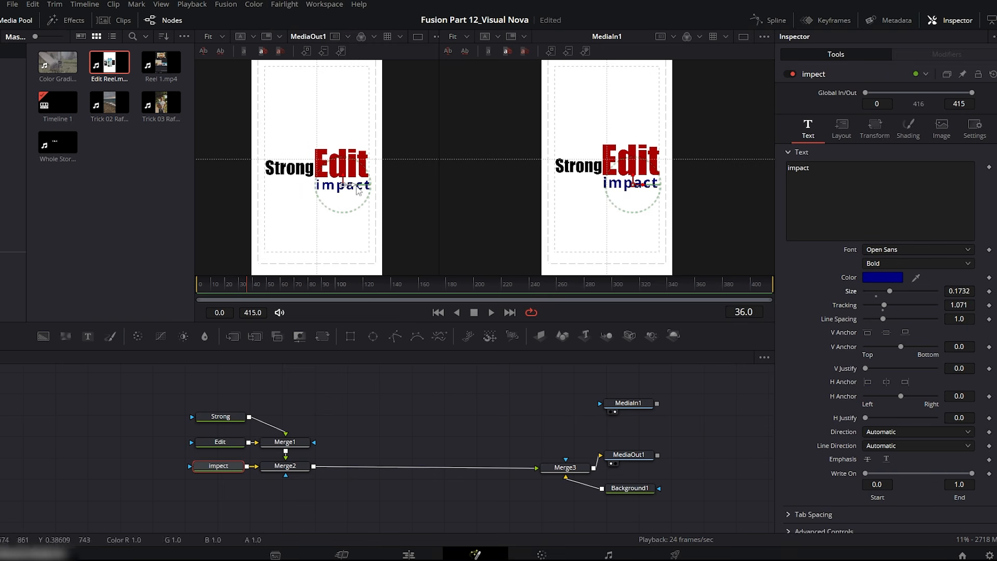
Hide the media pool and keyframe the Strong text's shading opacity from 0 at frame 0 to 1 at frame 6
left_click(17, 20)
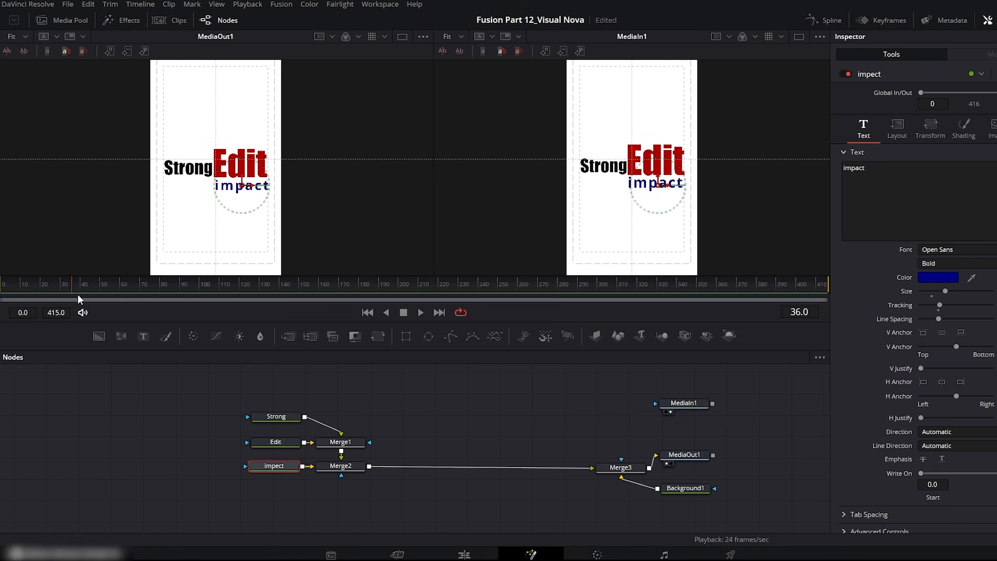
left_click_drag(58, 292, 4, 294)
mouse_move(16, 293)
left_mouse_down()
mouse_move(60, 292)
mouse_move(2, 294)
left_mouse_up()
left_click(274, 417)
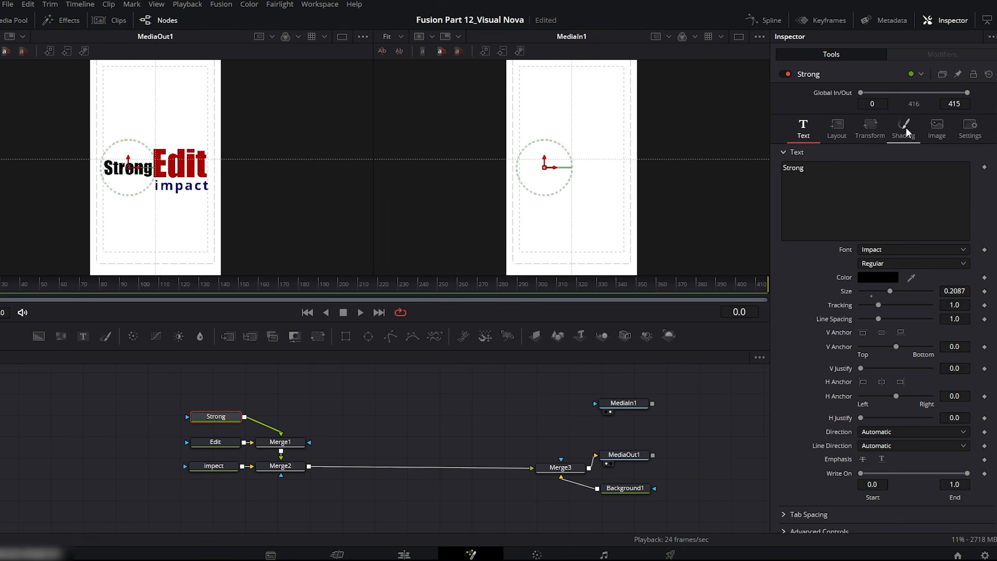
left_click(904, 129)
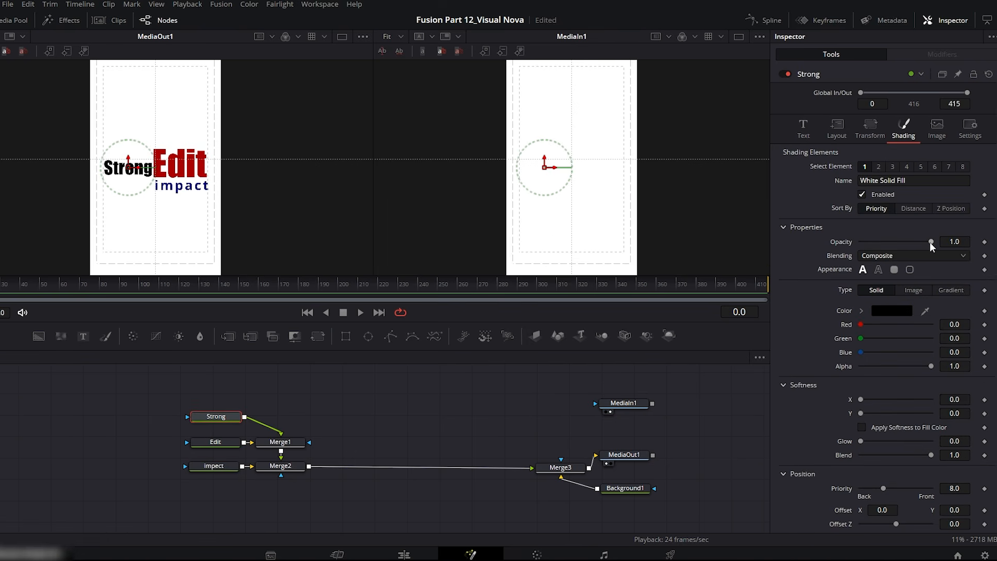
left_click_drag(930, 242, 833, 246)
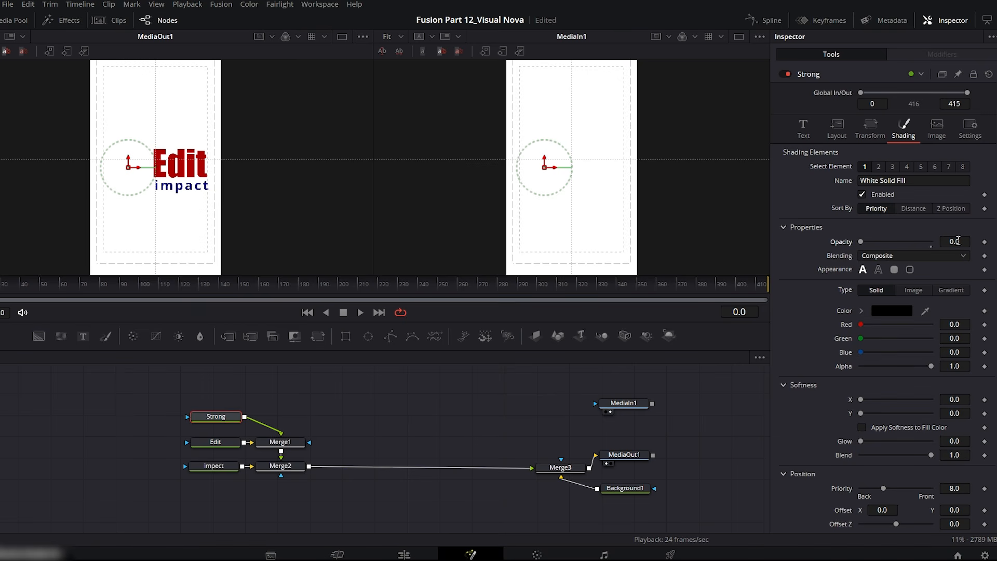
left_click(984, 242)
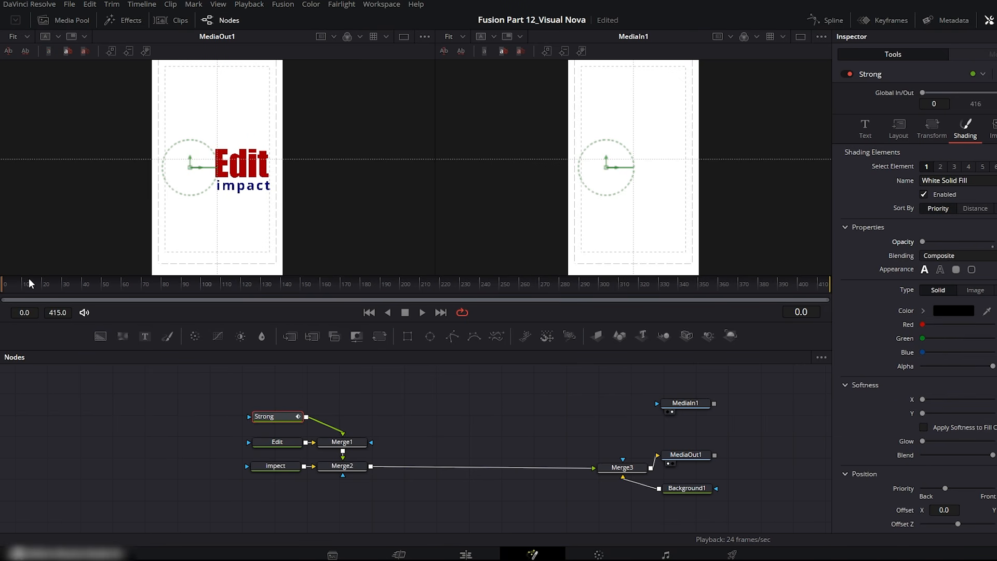
left_click_drag(5, 288, 16, 288)
left_click_drag(924, 242, 996, 244)
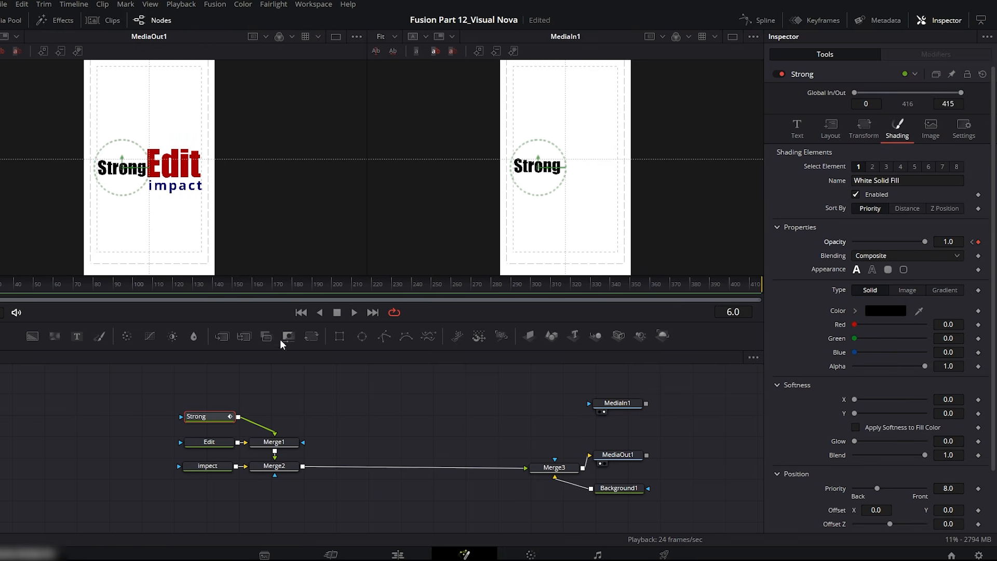
Keyframe the Edit text's shading opacity from 0 at frame 6 to 1 at frame 16
left_click(213, 443)
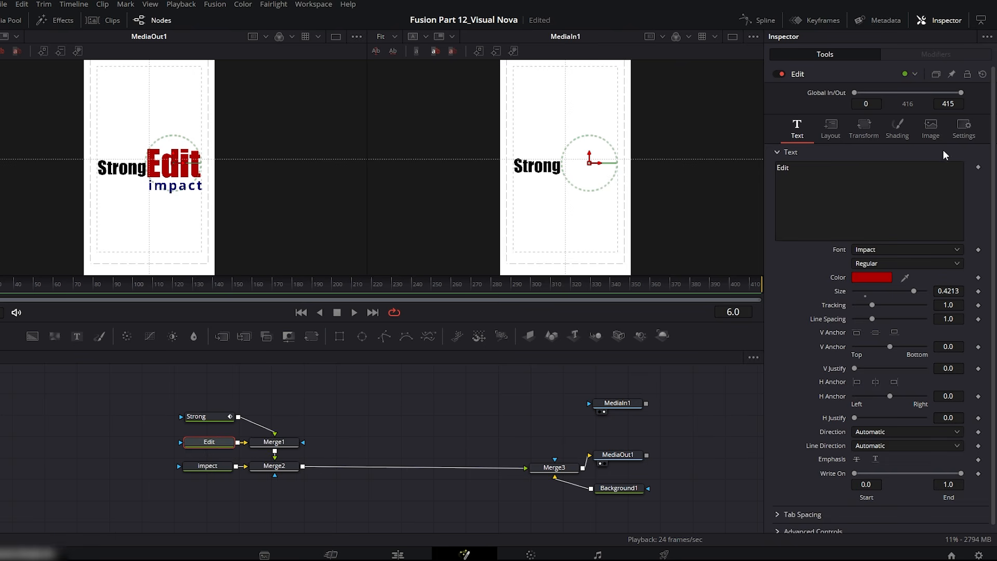
left_click(899, 126)
left_click_drag(927, 243, 824, 237)
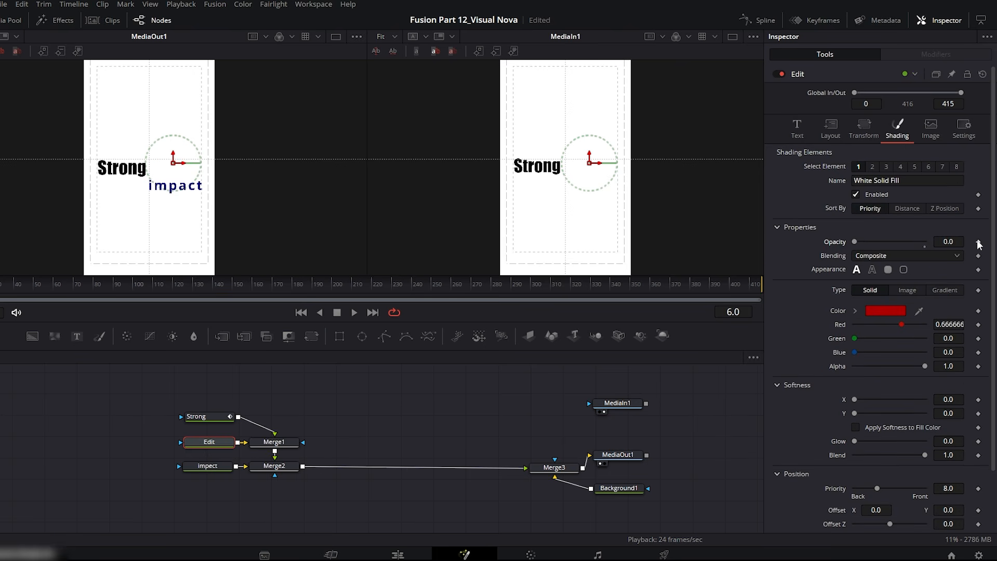
left_click_drag(15, 285, 36, 289)
left_click_drag(873, 241, 974, 245)
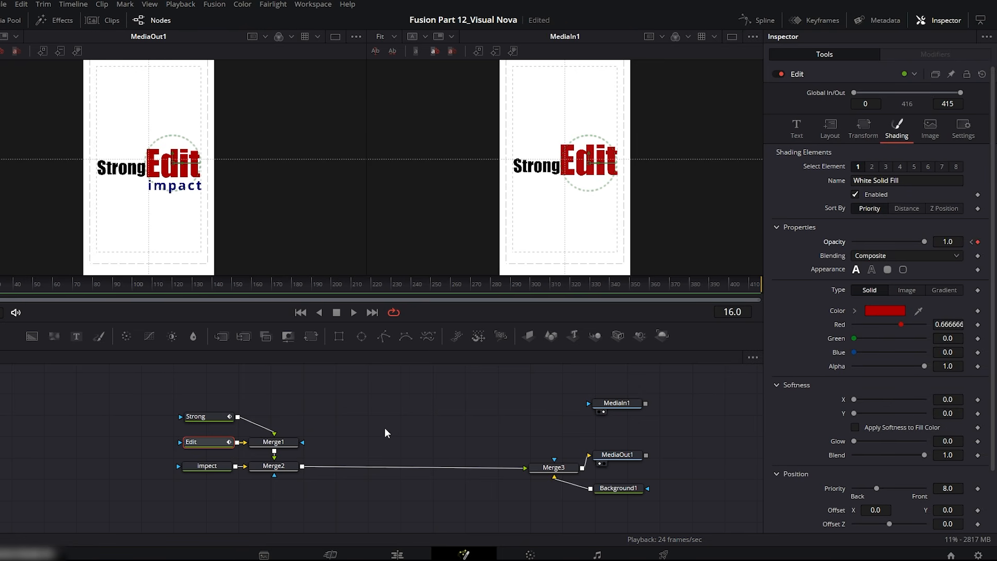
Keyframe the impact text's shading opacity from 0 at frame 16 to 1 at frame 27
left_click(216, 464)
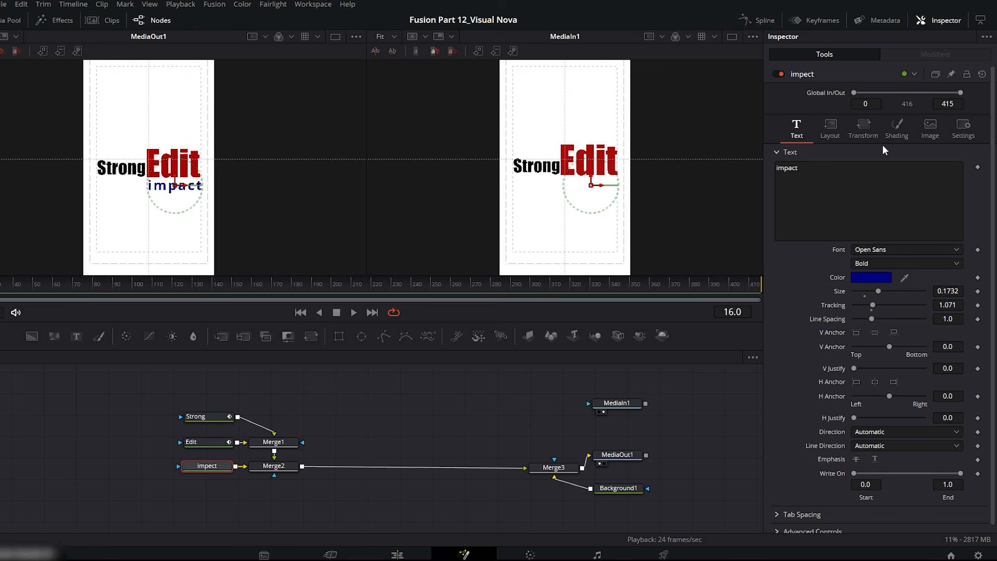
left_click(897, 133)
left_click_drag(925, 243, 843, 243)
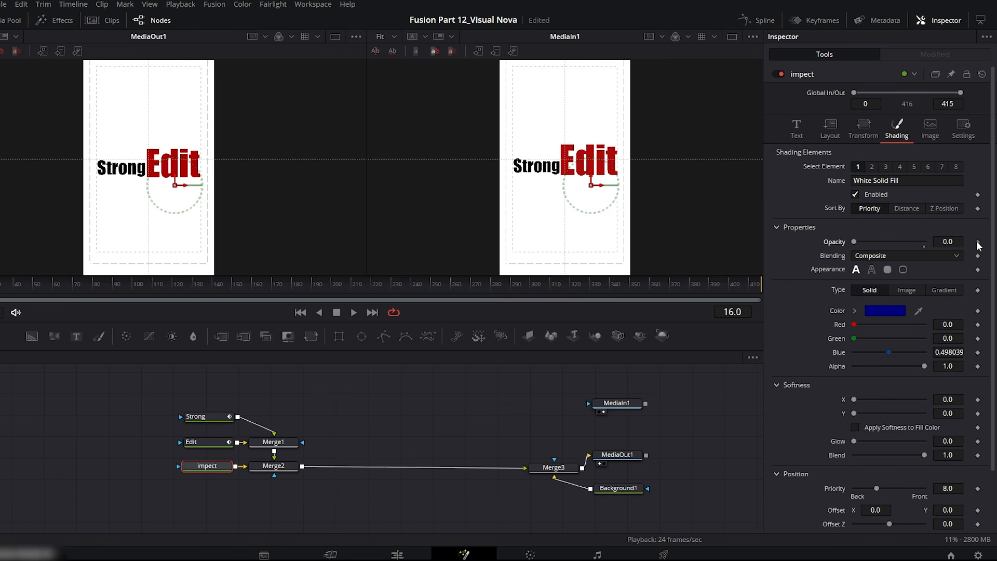
left_click_drag(32, 286, 56, 288)
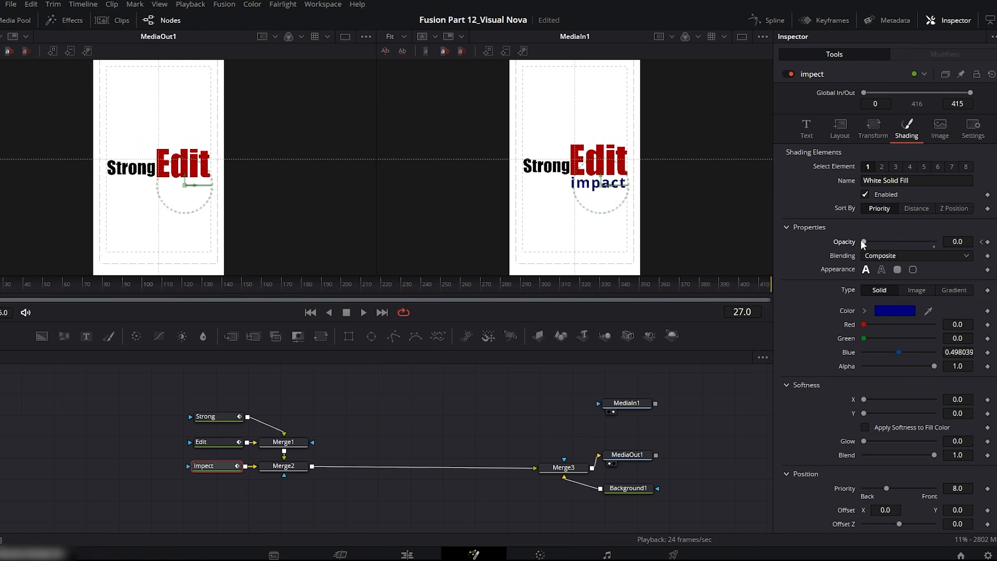
left_click_drag(866, 242, 936, 244)
left_click(986, 242)
Display the opacity splines of all three text nodes, fit them in view and smooth all their keyframes
left_click(771, 21)
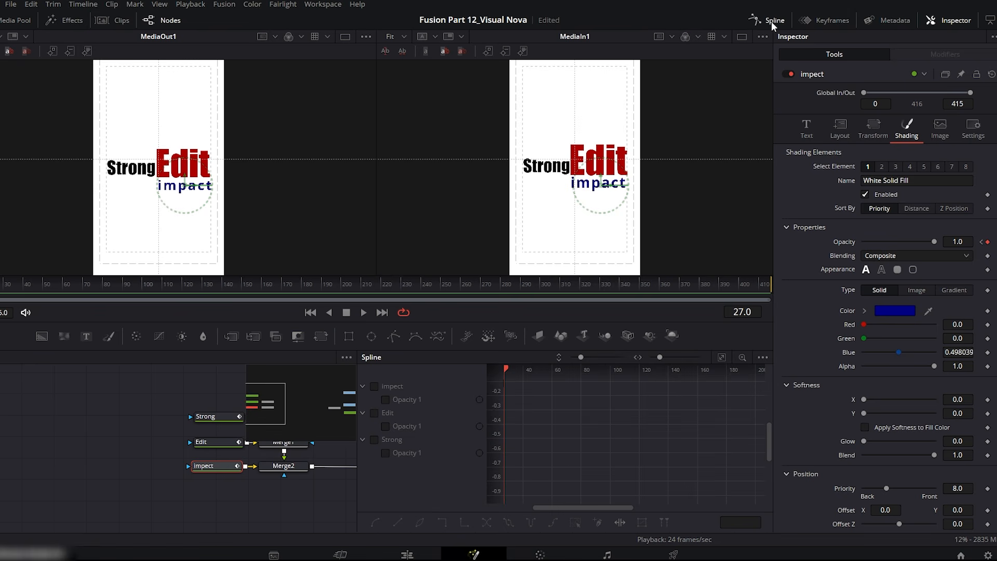
left_click(376, 388)
left_click(374, 413)
left_click(375, 439)
left_click(720, 358)
left_click_drag(753, 383, 516, 504)
key("shift+s")
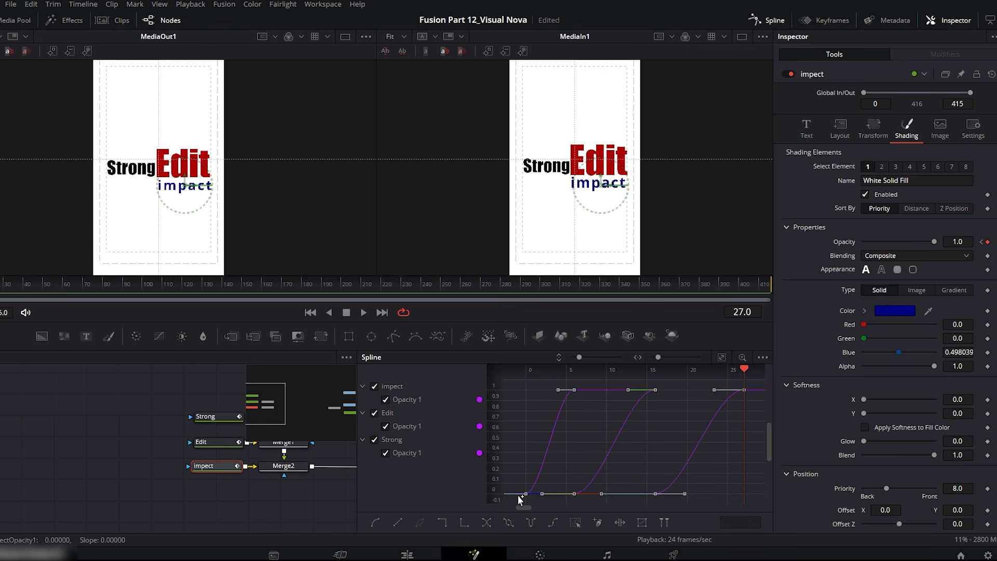
Set linked ease in and ease out of 53 on the opacity keyframes and close the spline editor
key("t")
left_click(681, 372)
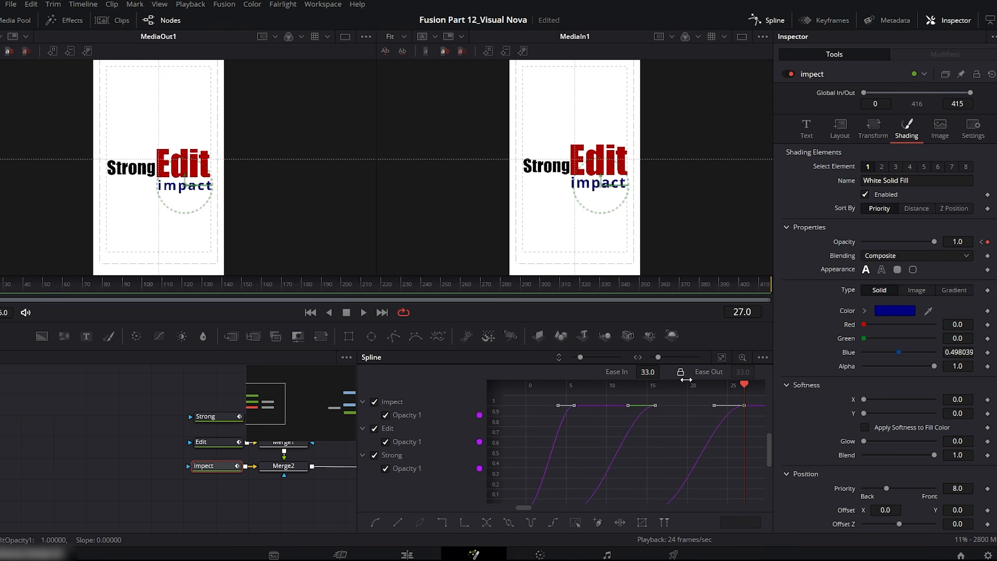
scroll(652, 393, "down", 2)
left_click_drag(650, 377, 668, 369)
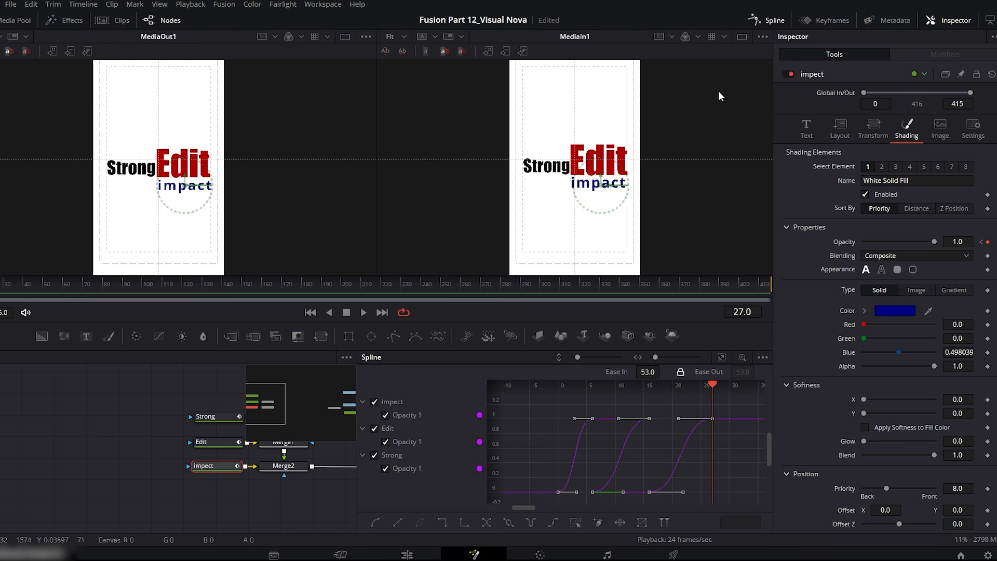
left_click(770, 21)
Insert a Transform node between Merge2 and Merge3, keyframing its Center X from 0.5 at frame 40 to 1.501 at frame 57
left_click_drag(56, 285, 86, 287)
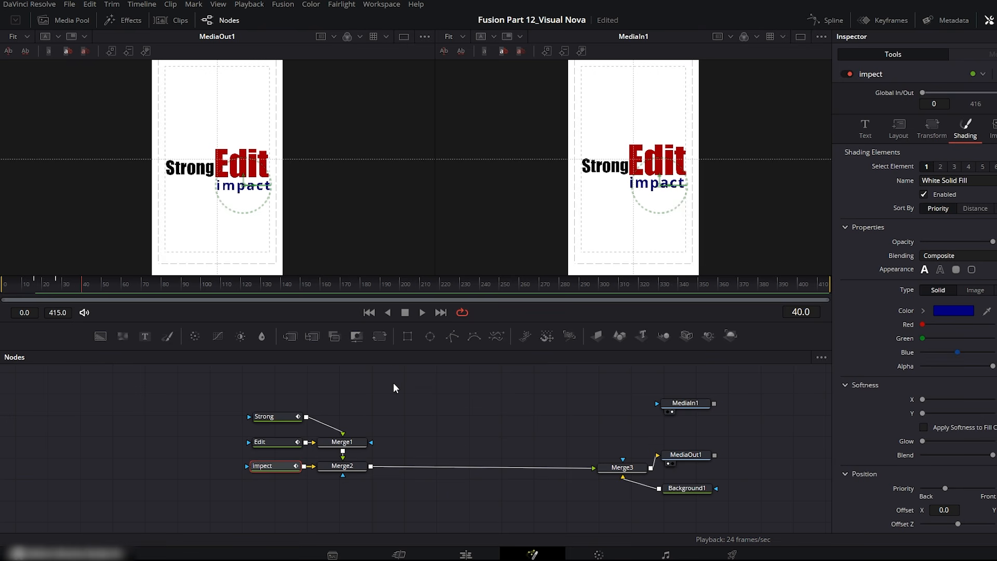
left_click_drag(379, 338, 491, 467)
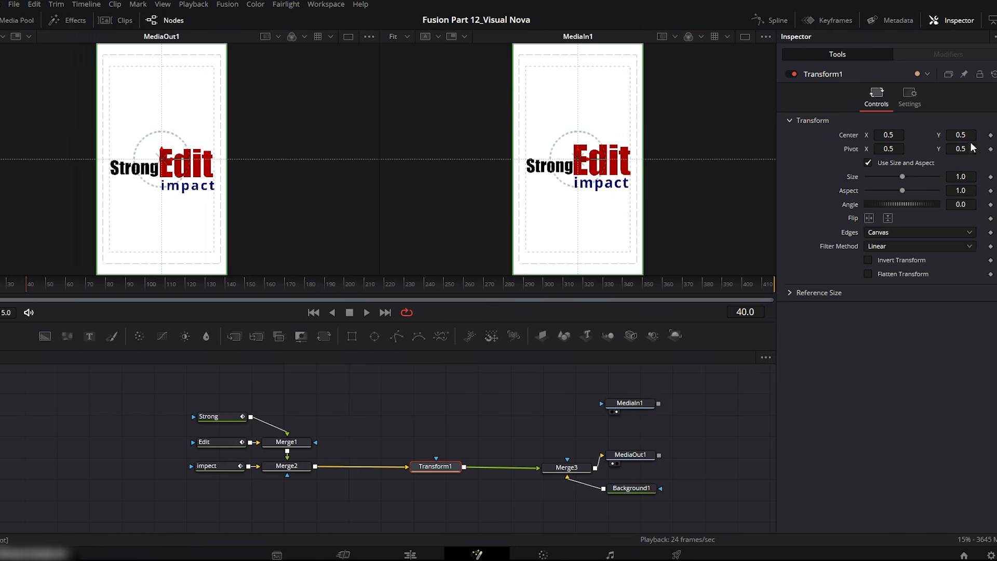
left_click(991, 136)
left_click_drag(27, 291, 64, 290)
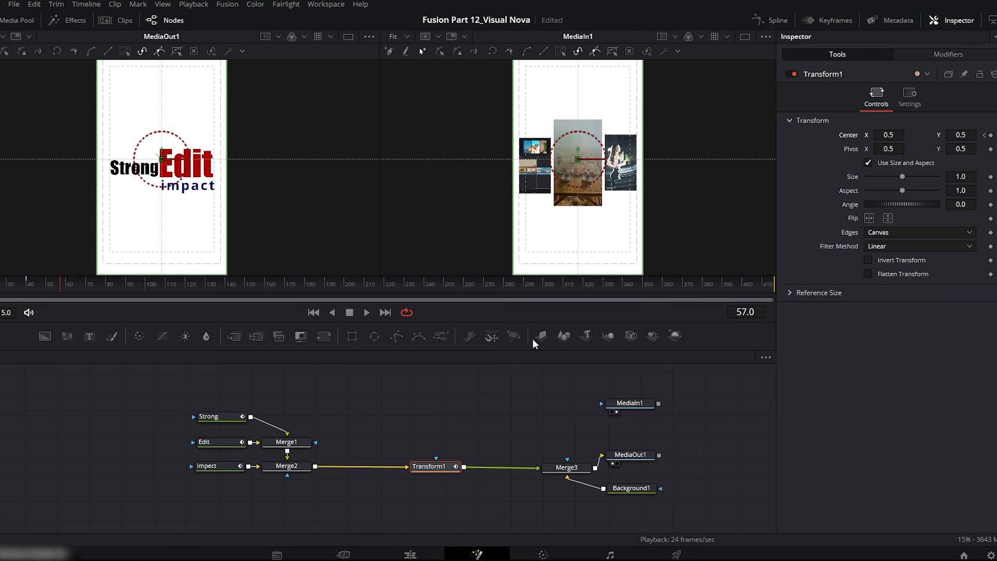
mouse_move(888, 135)
left_mouse_down()
mouse_move(995, 135)
mouse_move(880, 137)
left_mouse_up()
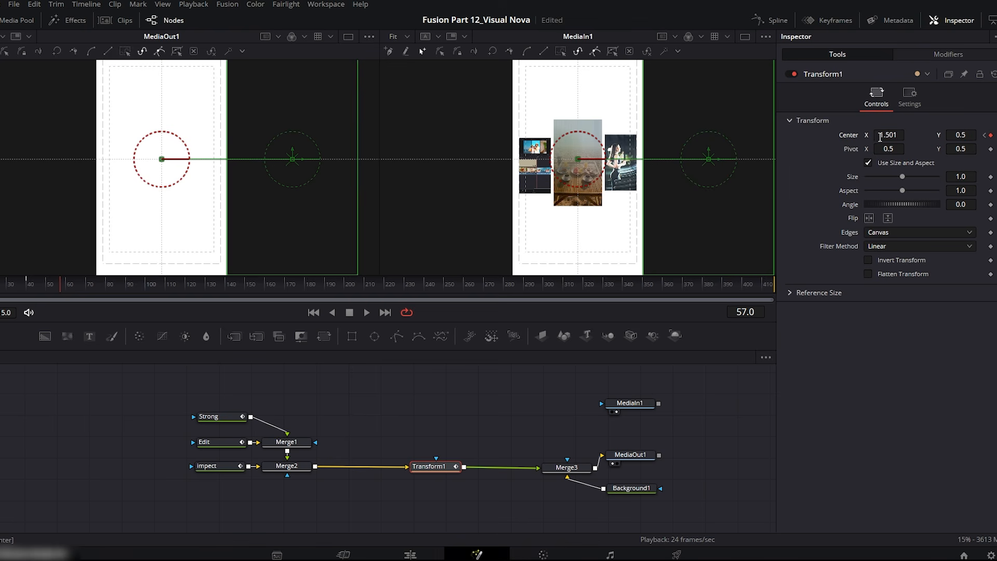
Isolate Transform1's displacement spline, smooth its keyframes and set their ease in and ease out to about 64.9
left_click(778, 20)
left_click(765, 357)
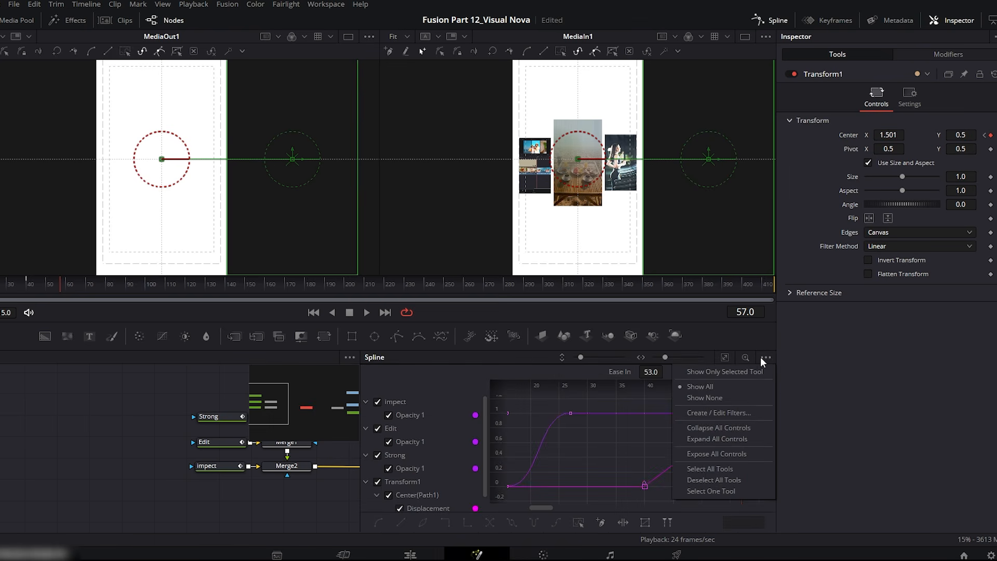
left_click(725, 372)
left_click(724, 357)
left_click_drag(758, 405, 498, 506)
key("shift+s")
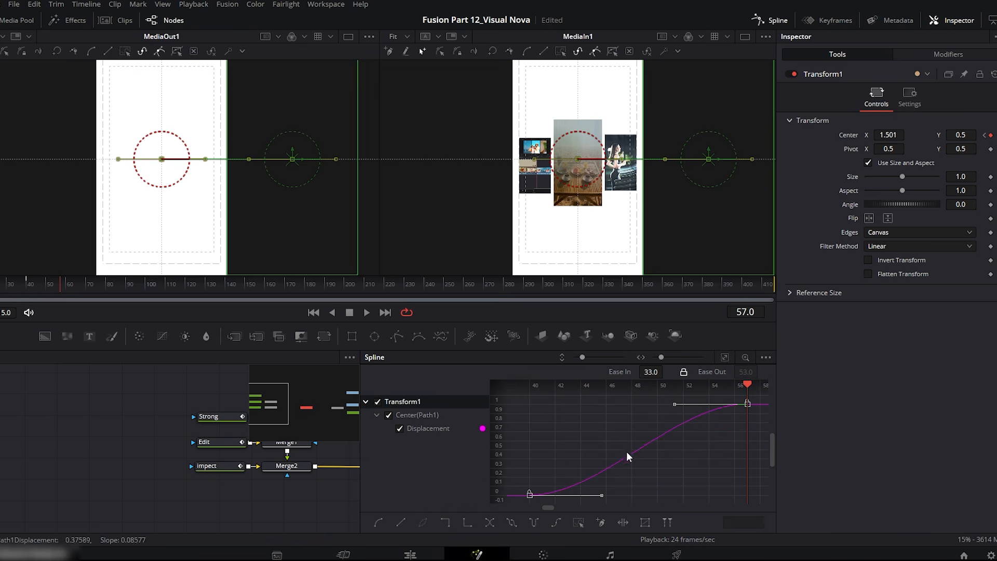
left_click_drag(651, 372, 668, 372)
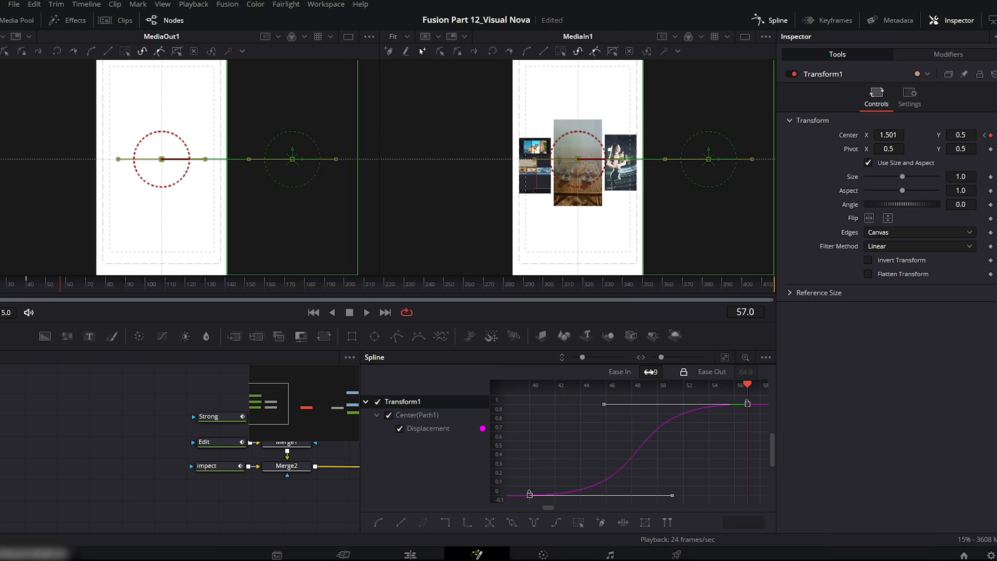
left_click(773, 22)
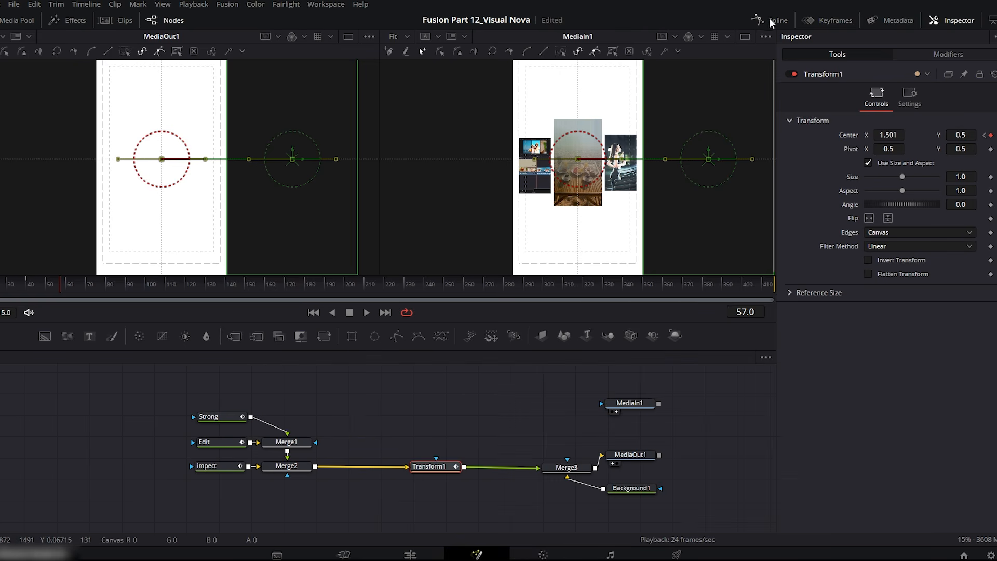
Move the three title text nodes and their merges away from Transform1 and enclose them in a slightly enlarged Underlay
mouse_move(63, 286)
left_mouse_down()
mouse_move(28, 286)
mouse_move(61, 285)
left_mouse_up()
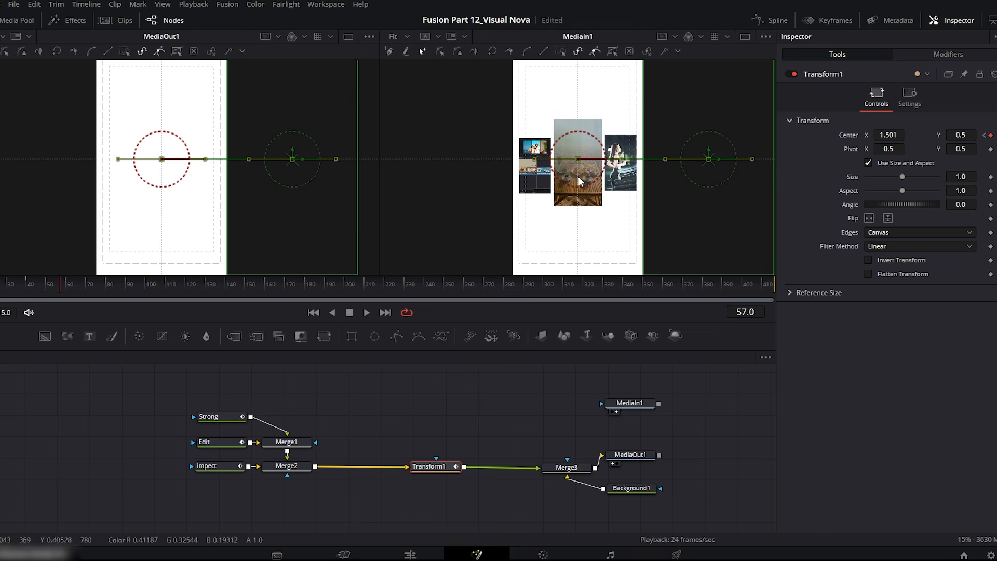
left_click_drag(314, 399, 204, 473)
left_click_drag(285, 449, 191, 447)
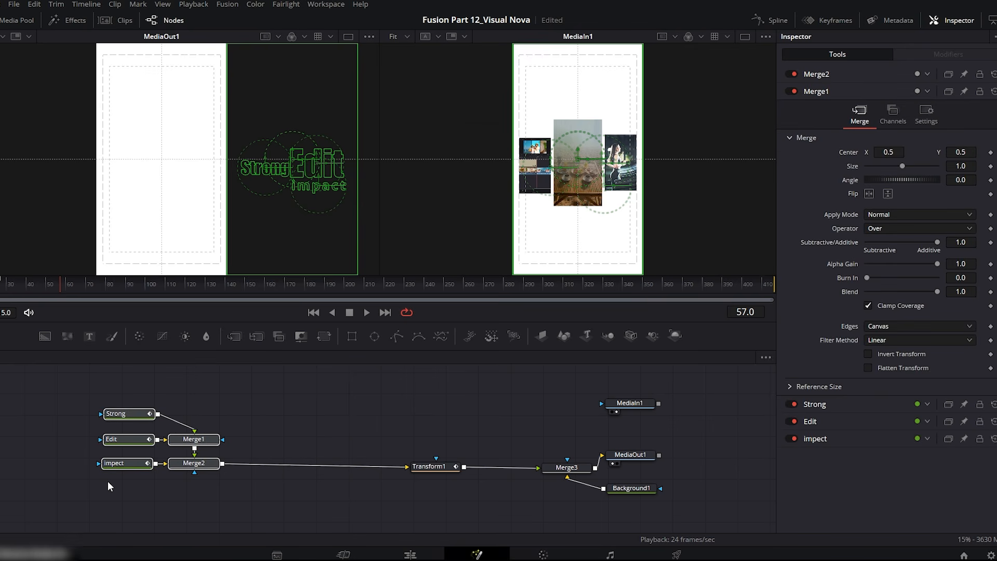
key("shift+space")
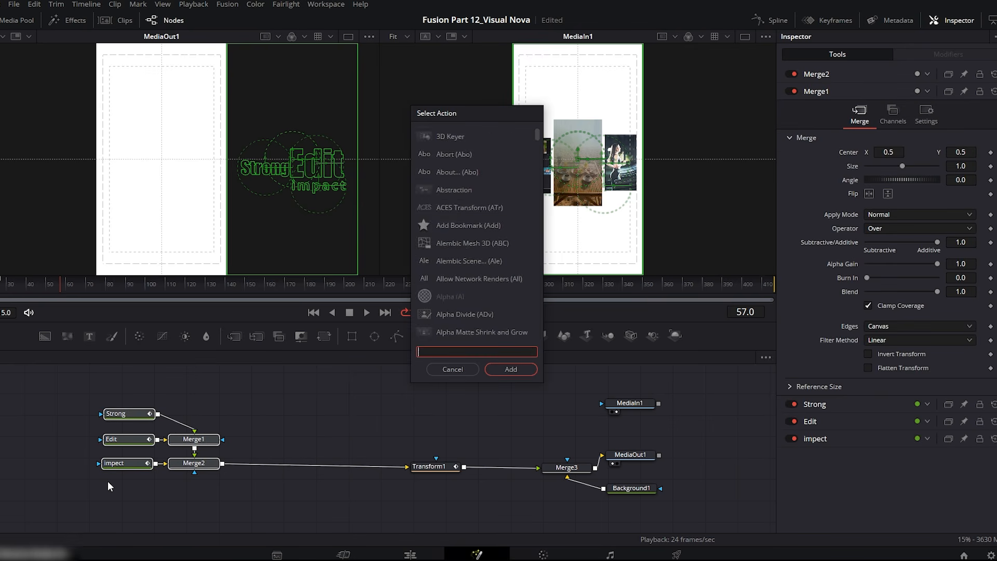
type("und")
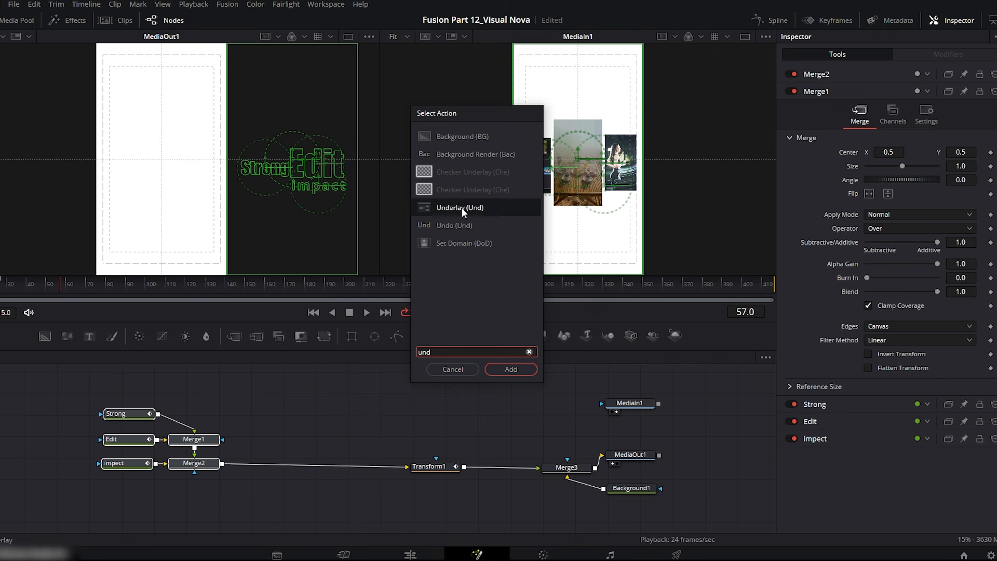
left_click(515, 370)
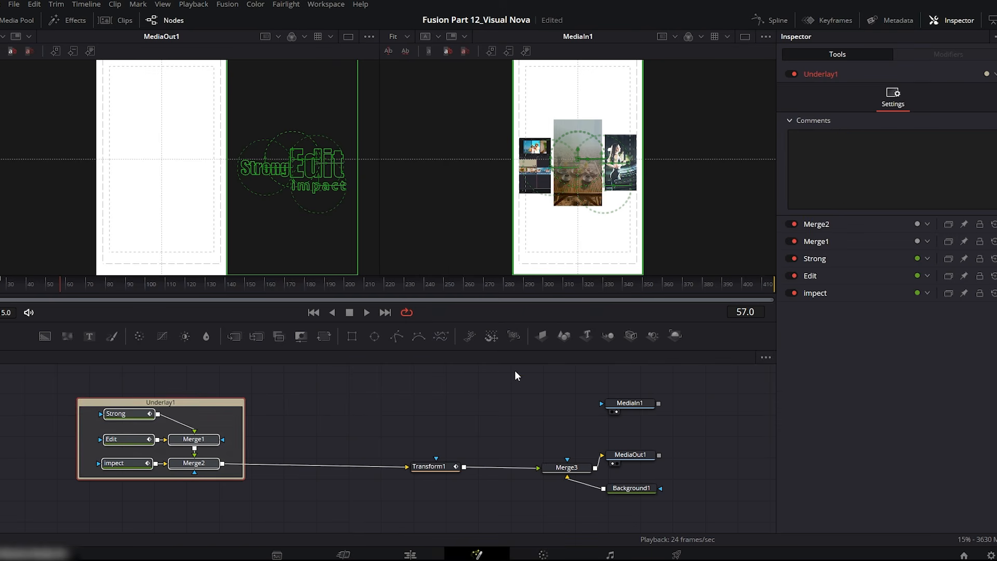
left_click_drag(192, 398, 192, 389)
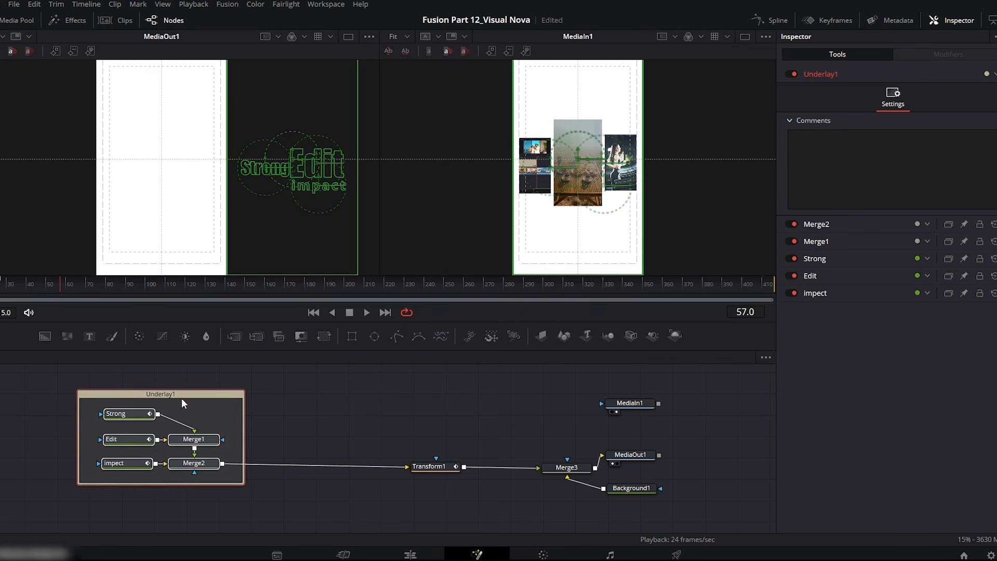
Rename the underlay as TextNode and colour it Lime
double_click(824, 72)
type("Text")
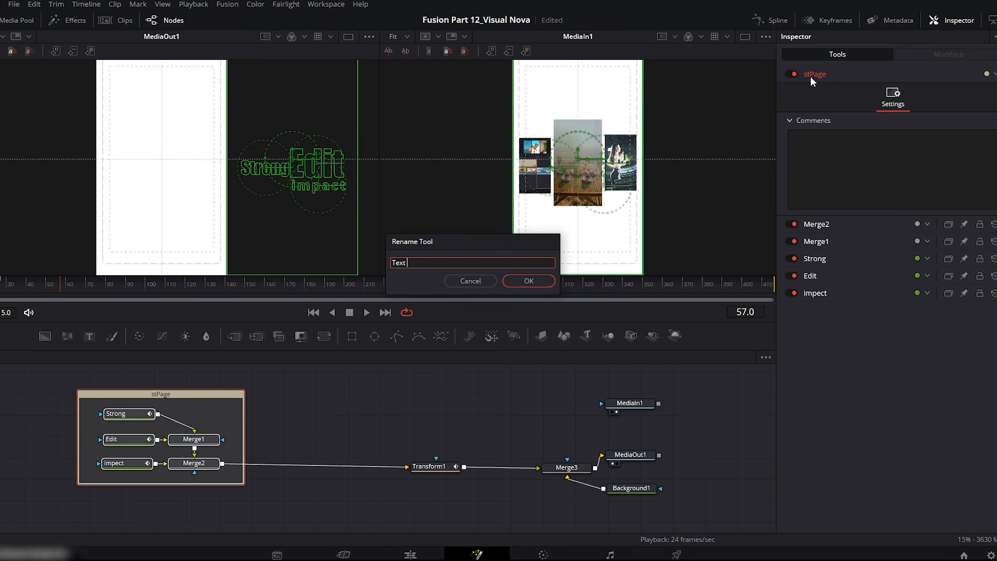
type("Node")
key("Return")
left_click(996, 74)
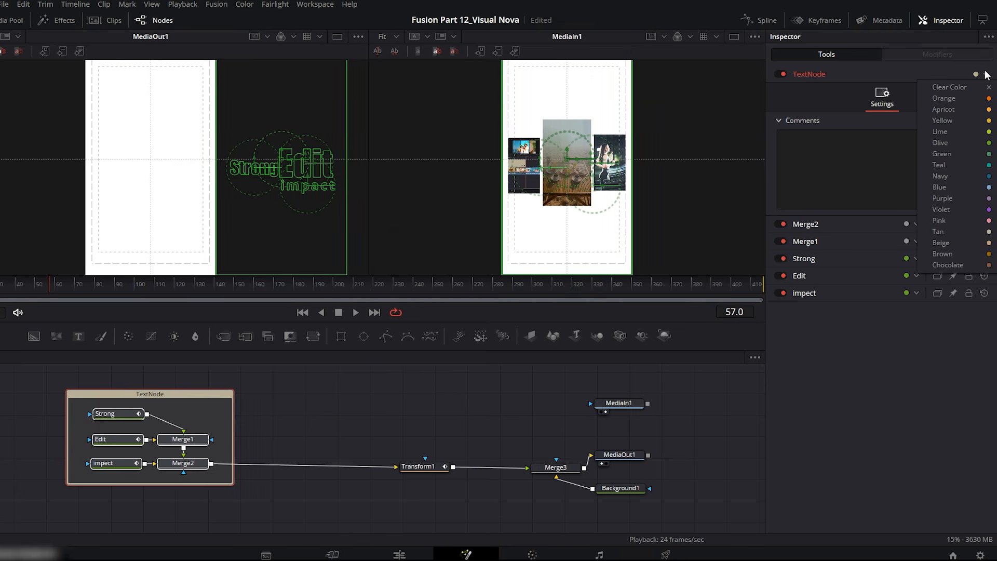
left_click(968, 127)
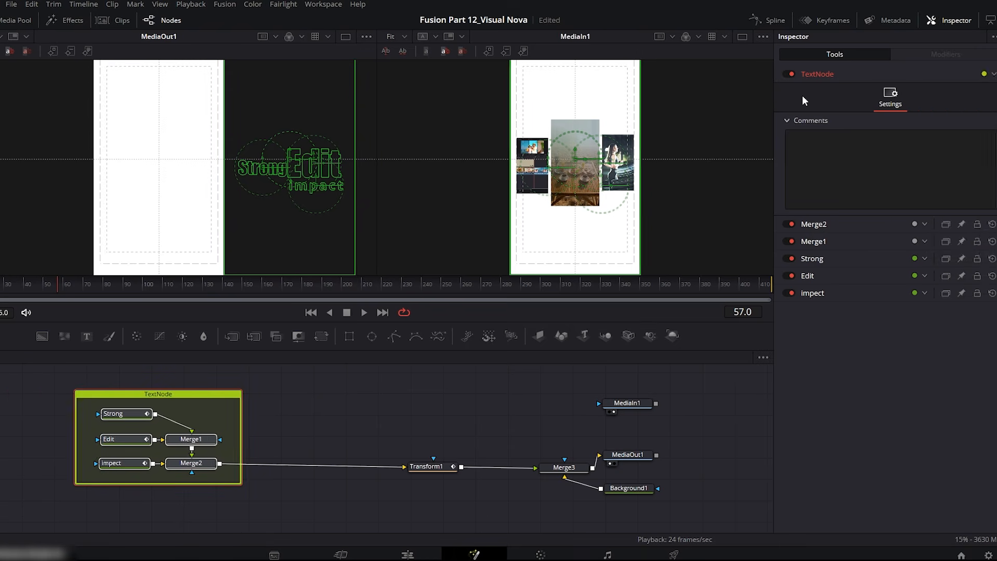
Add the clips Trick 02 Raf.mov, Reel 1.mp4 and Trick 03 Raf 01.mov to the node graph as media inputs
left_click(73, 21)
left_click_drag(162, 102, 368, 418)
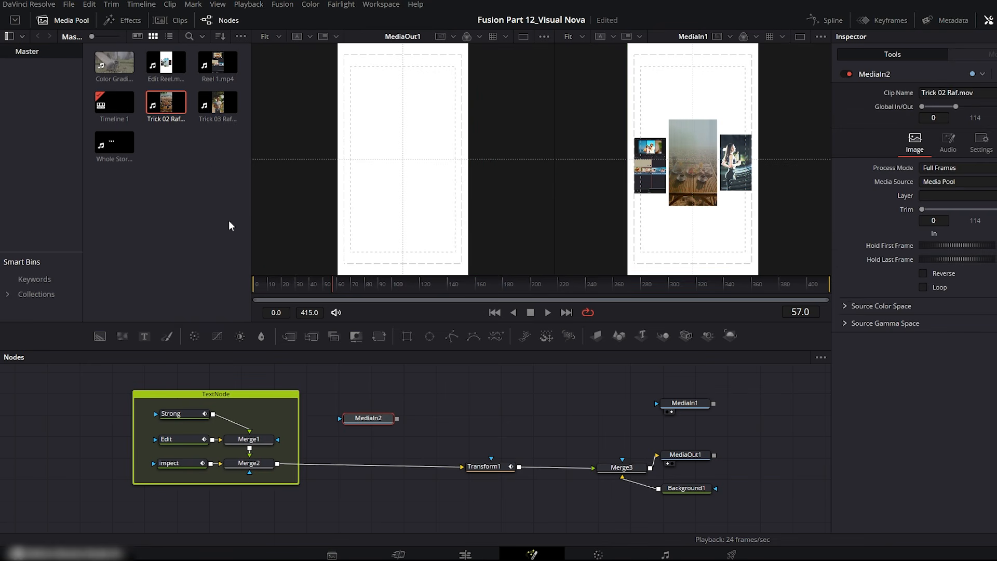
left_click_drag(217, 71, 367, 397)
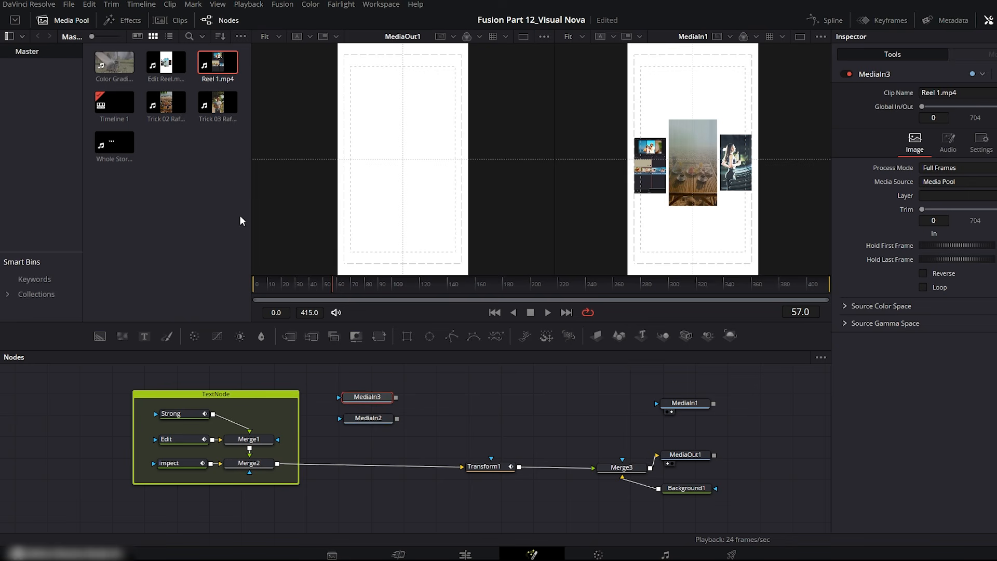
left_click_drag(219, 96, 368, 440)
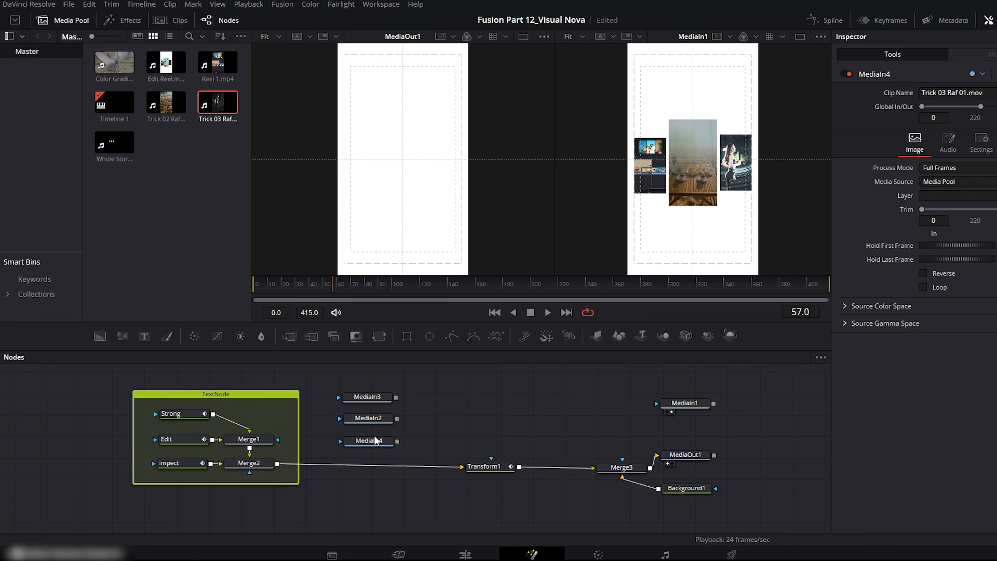
Chain MediaIn3, MediaIn2 and MediaIn4 through two merges, and merge the result with Merge2's output ahead of Transform1
left_click_drag(396, 397, 396, 417)
left_click_drag(461, 419, 399, 443)
left_click_drag(462, 442, 436, 456)
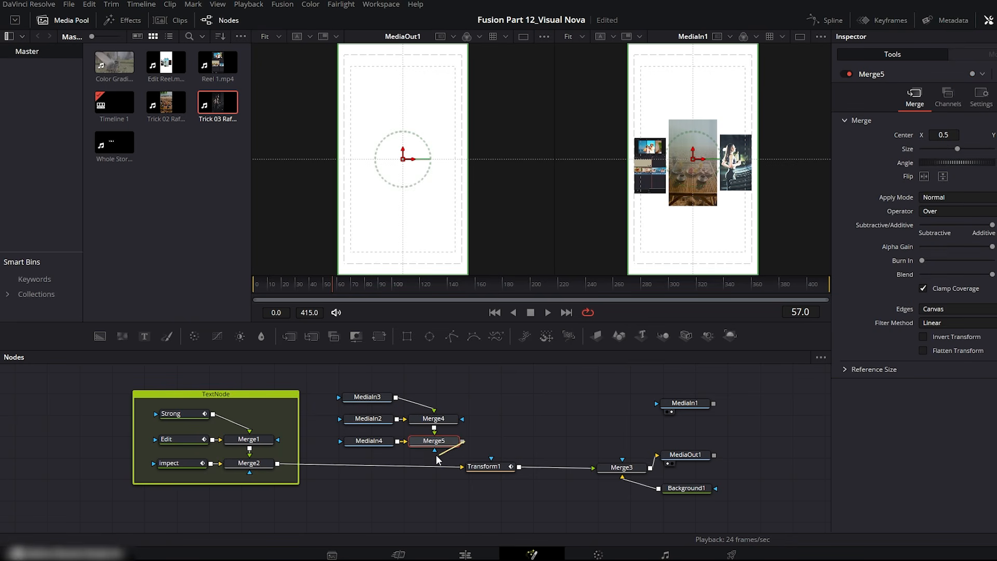
left_click_drag(341, 464, 276, 465)
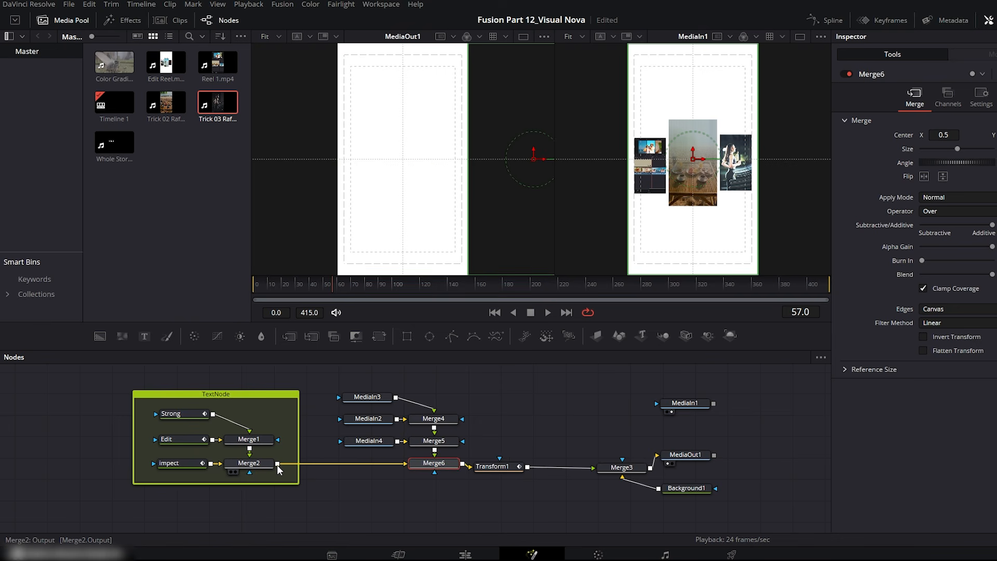
Rearrange the node graph, moving the TextNode group farther out and the media nodes with their merges up beside it
left_click_drag(445, 387, 157, 491)
left_click_drag(250, 396, 139, 397)
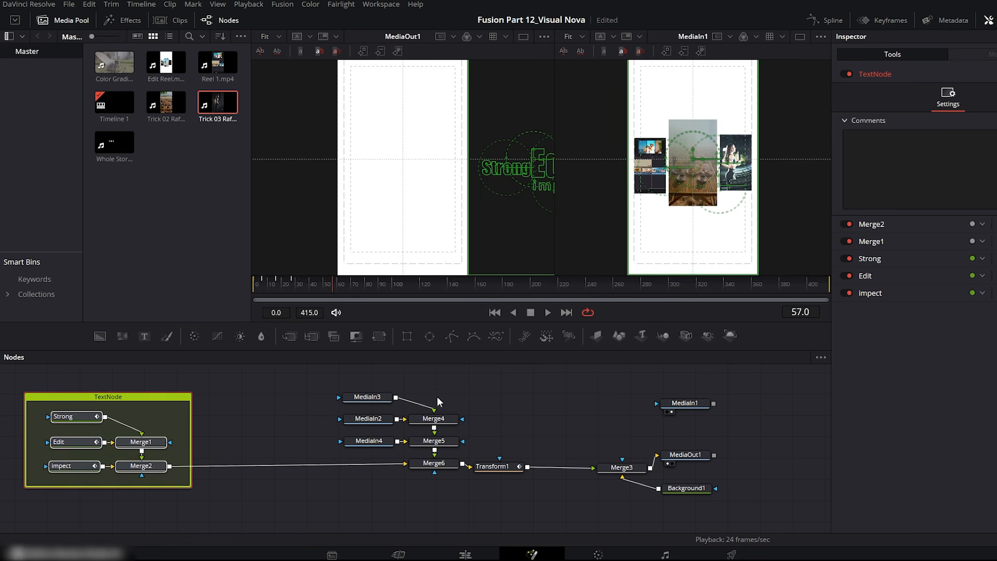
left_click_drag(467, 387, 333, 475)
left_click_drag(432, 414, 249, 453)
left_click_drag(344, 422, 343, 405)
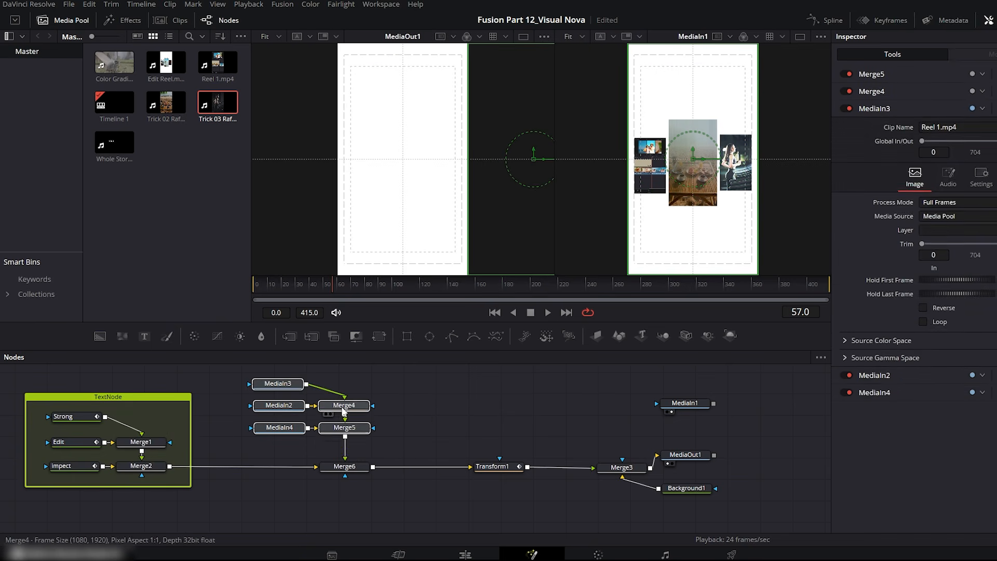
Insert a Transform node after Merge5, bringing the clips back into frame at Center X -0.49574, Y 0.497601 with Size 0.34
left_click(352, 435)
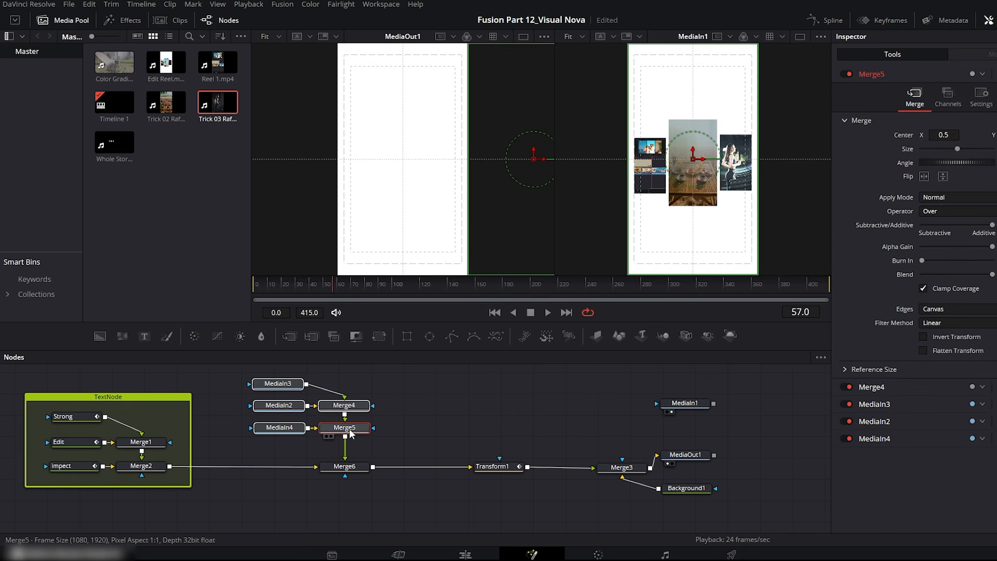
left_click(378, 337)
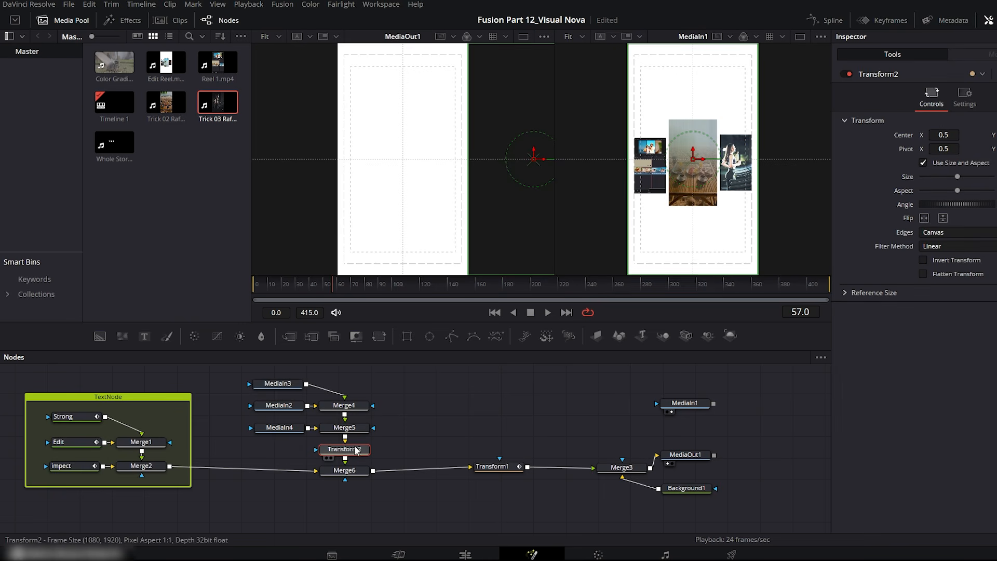
left_click_drag(536, 159, 404, 158)
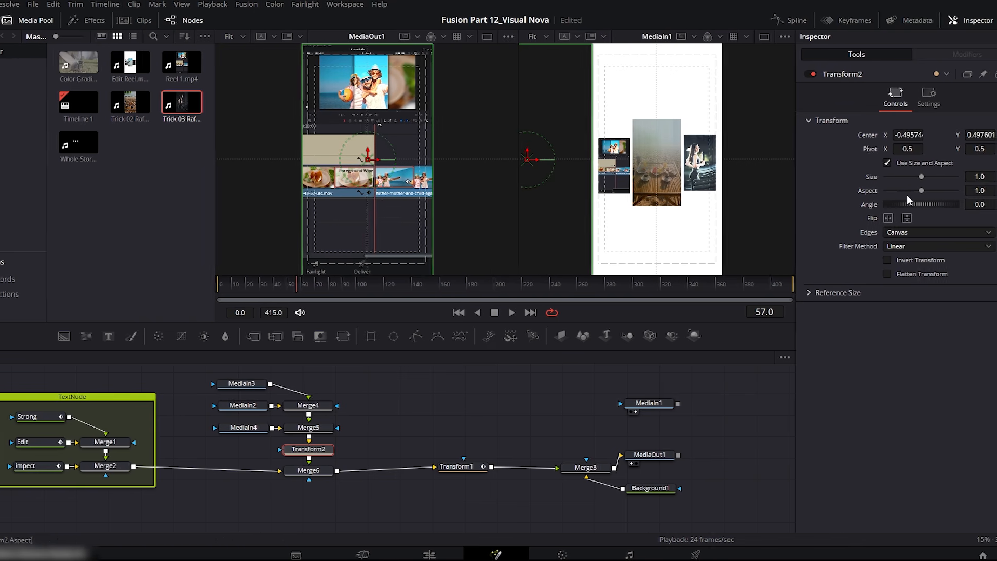
left_click_drag(904, 179, 880, 173)
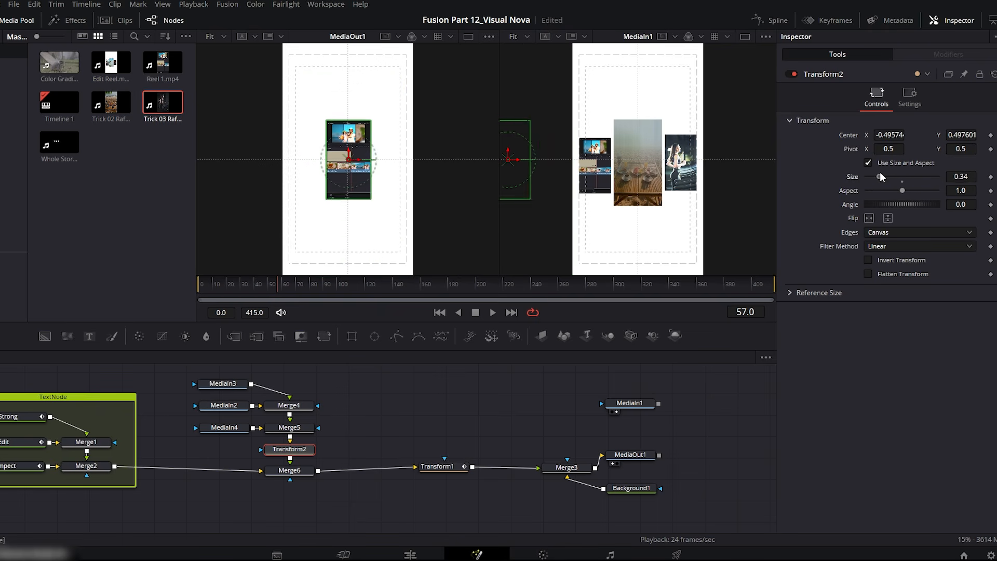
Space the media nodes away from the merges and insert a Transform node after each of the three media inputs
left_click_drag(259, 375, 189, 439)
left_click_drag(228, 388, 314, 502)
left_click_drag(295, 410, 328, 410)
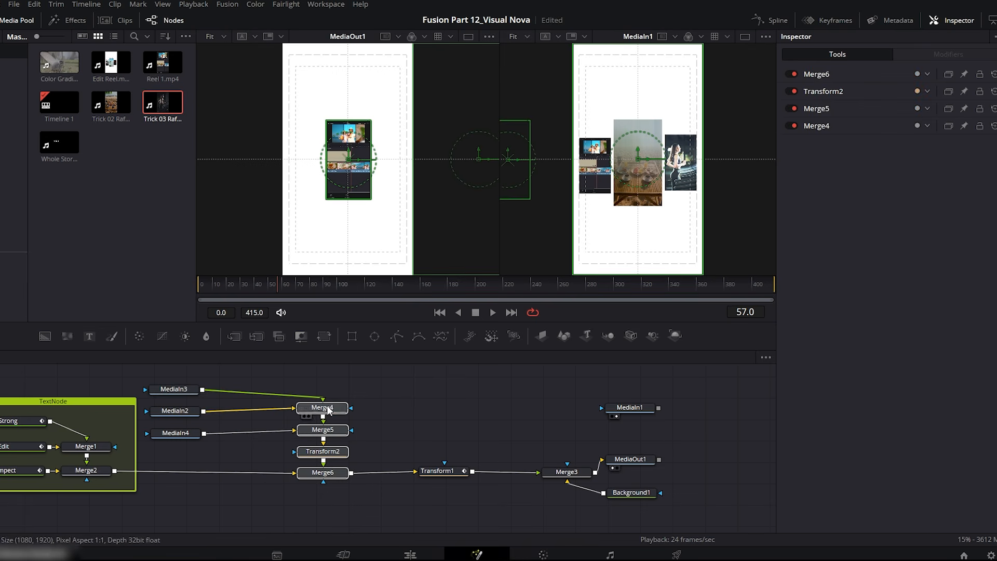
left_click(185, 392)
left_click(323, 336)
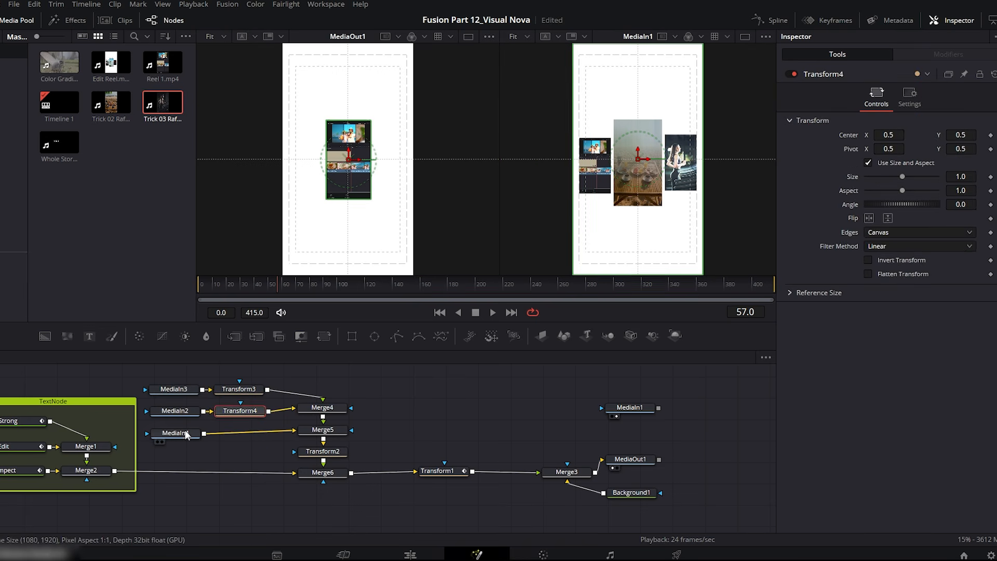
Place the Reel 1 clip left of the centre clip and the Trick 03 clip right of it, setting Transform3's Size to 0.67
left_click(239, 389)
left_click_drag(361, 162, 318, 164)
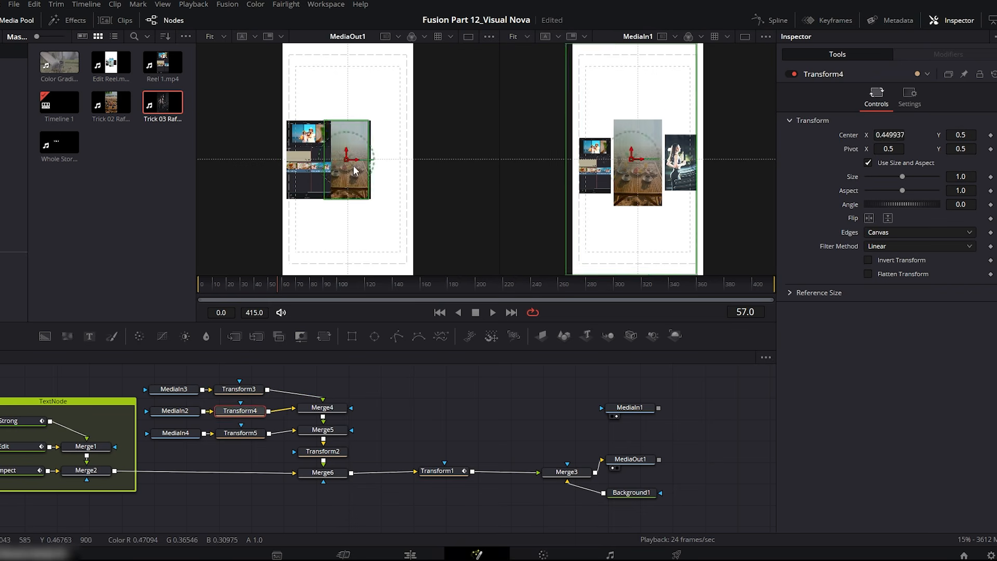
left_click_drag(357, 159, 392, 159)
left_click(310, 151)
left_click_drag(902, 176, 891, 176)
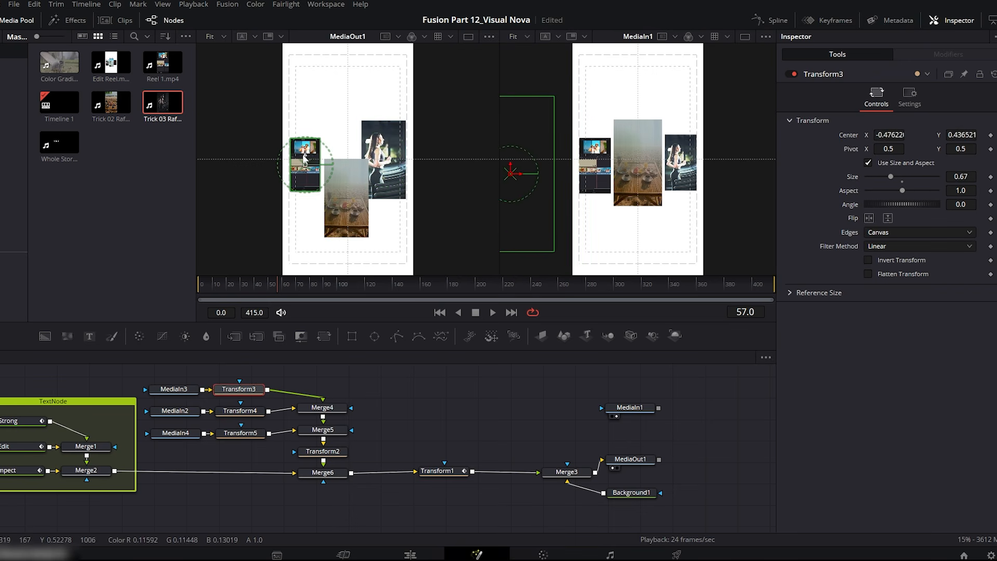
Set Transform5's Size to 0.67 and lower the Trick 03 clip to Center Y 0.464734
left_click(240, 433)
left_click_drag(903, 176, 891, 177)
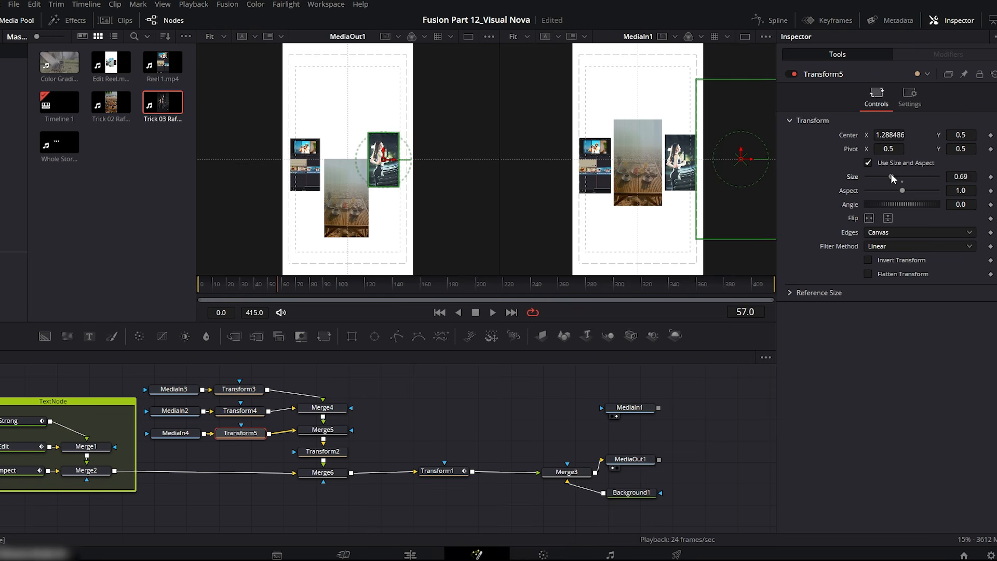
left_click_drag(383, 147, 382, 154)
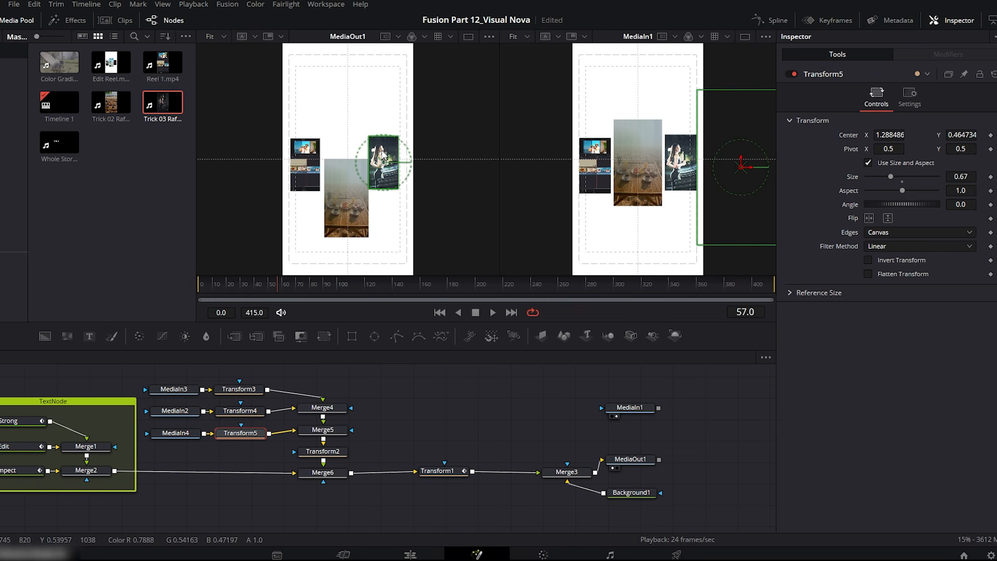
Position the middle clip between the side clips at Center X 0.399874, Y 0.437848 and set Transform4's Size to 1.06
left_click_drag(346, 193, 344, 166)
scroll(450, 108, "up", 1)
scroll(571, 130, "up", 1)
left_click_drag(903, 177, 901, 179)
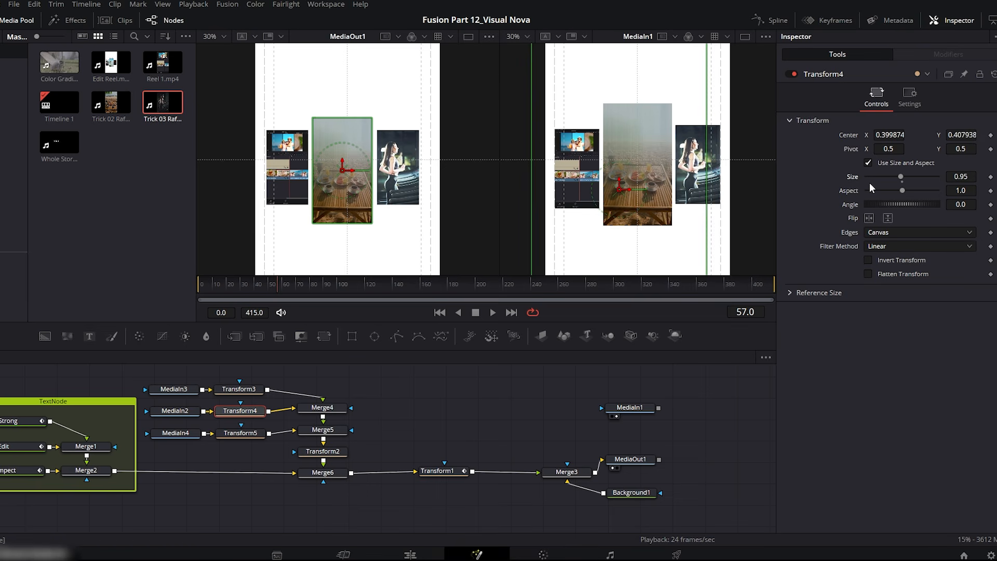
left_click_drag(901, 177, 902, 178)
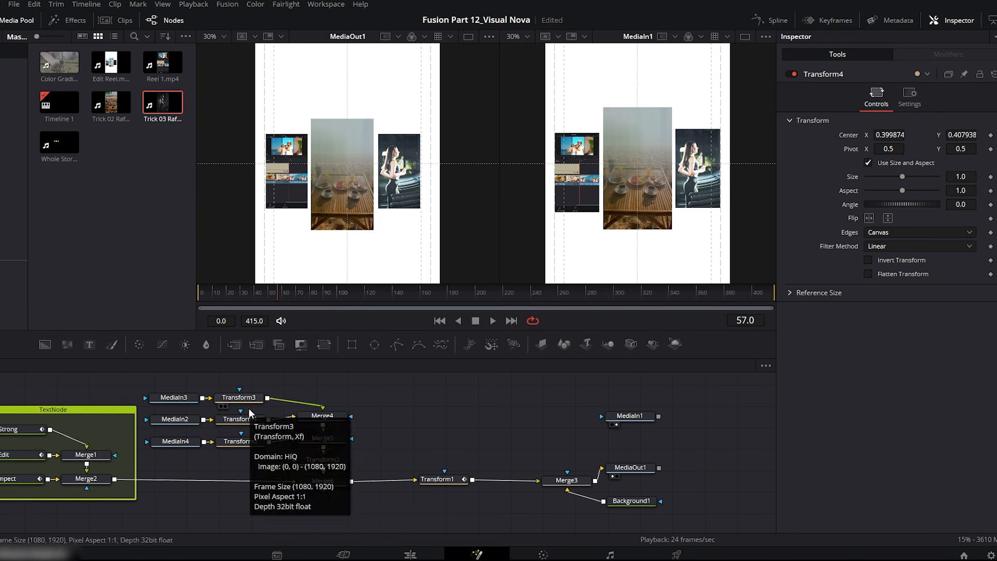
left_click_drag(904, 180, 905, 180)
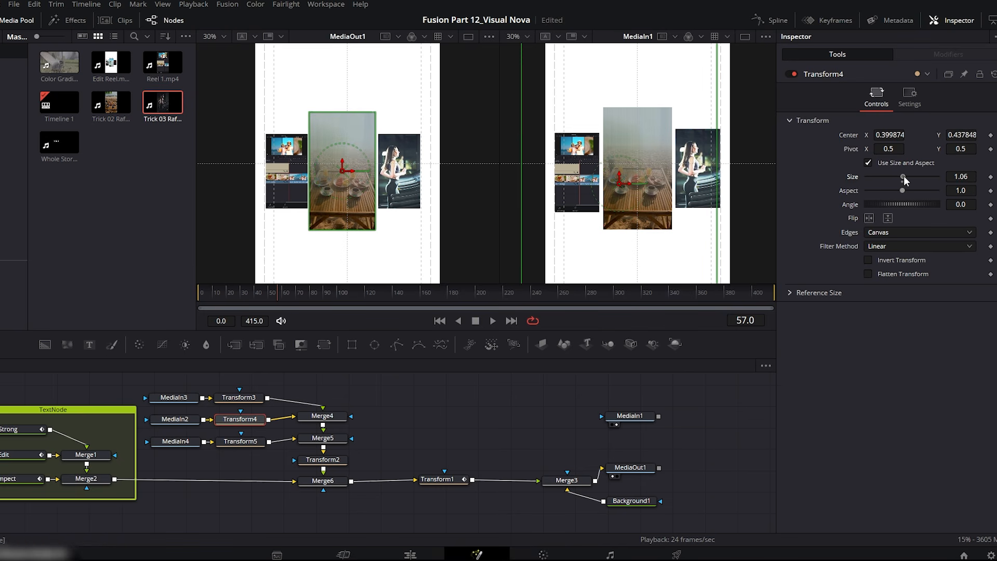
Spread the merge and output nodes and the TextNode group farther apart, and enlarge the node graph area
left_click_drag(327, 389, 644, 500)
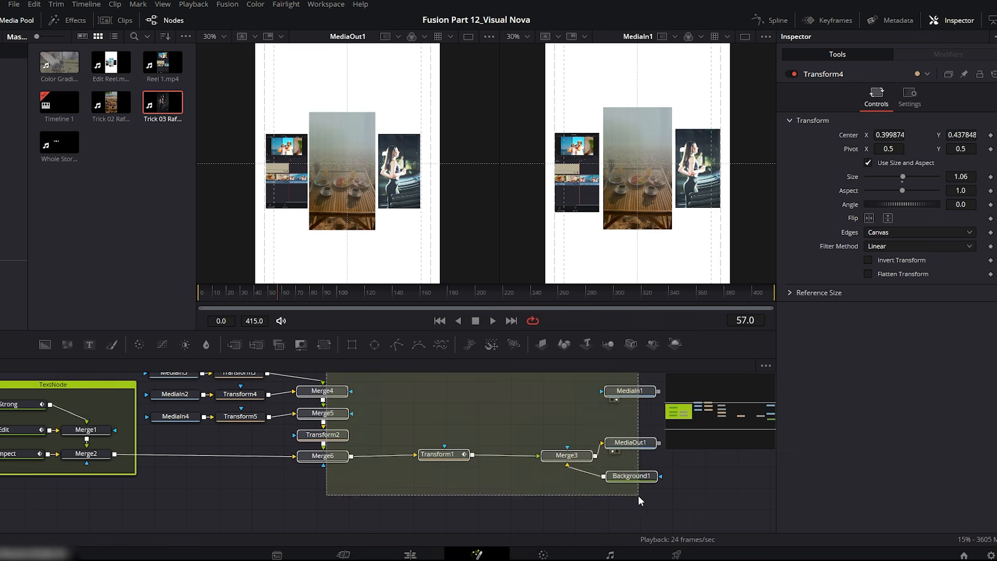
left_click_drag(323, 413, 382, 416)
left_click_drag(113, 407, 103, 405)
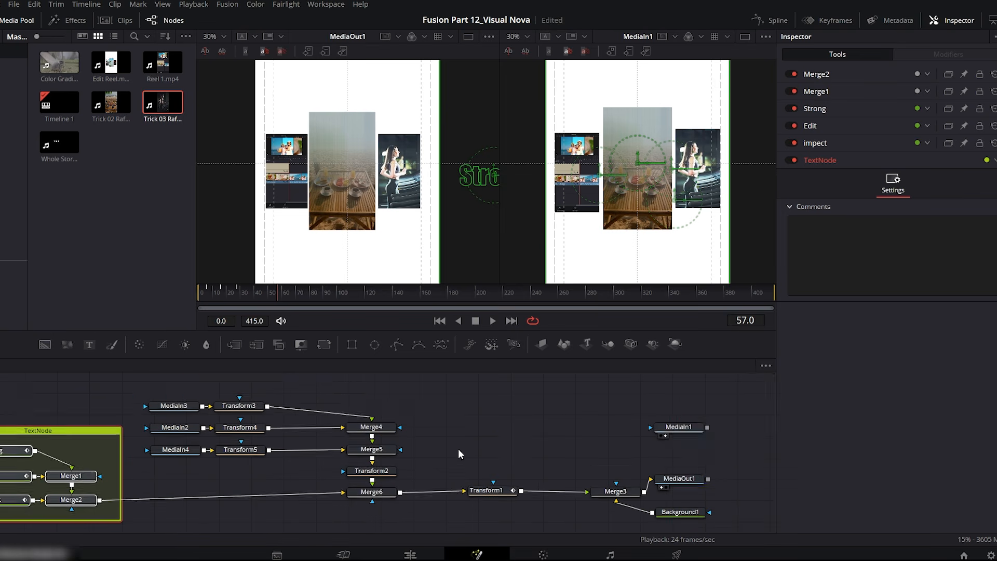
left_click_drag(298, 330, 298, 299)
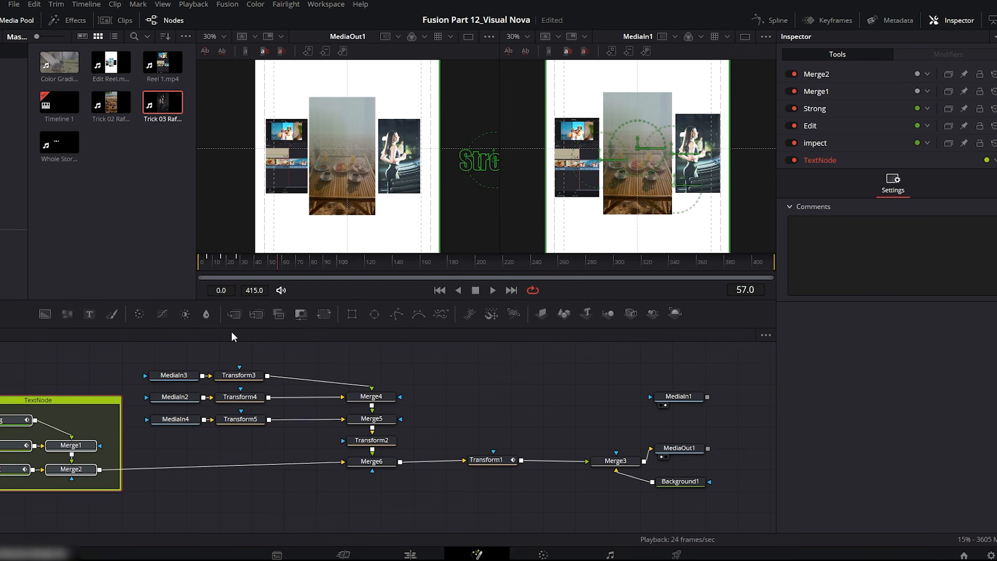
At frame 64, add three Text+ nodes, chain them through two merges, and merge the result into the Merge5 output
left_click_drag(273, 263, 287, 262)
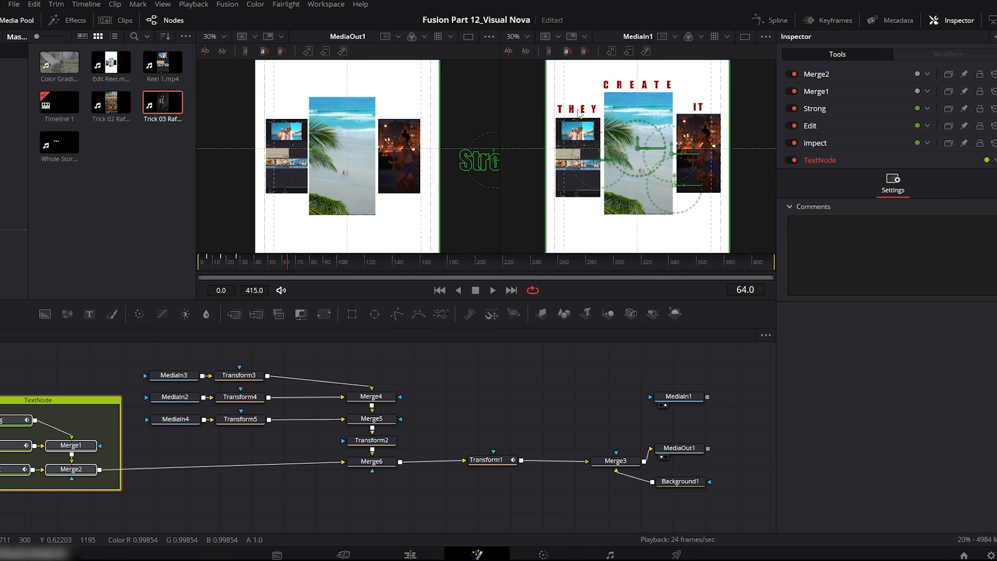
left_click_drag(120, 373, 219, 439)
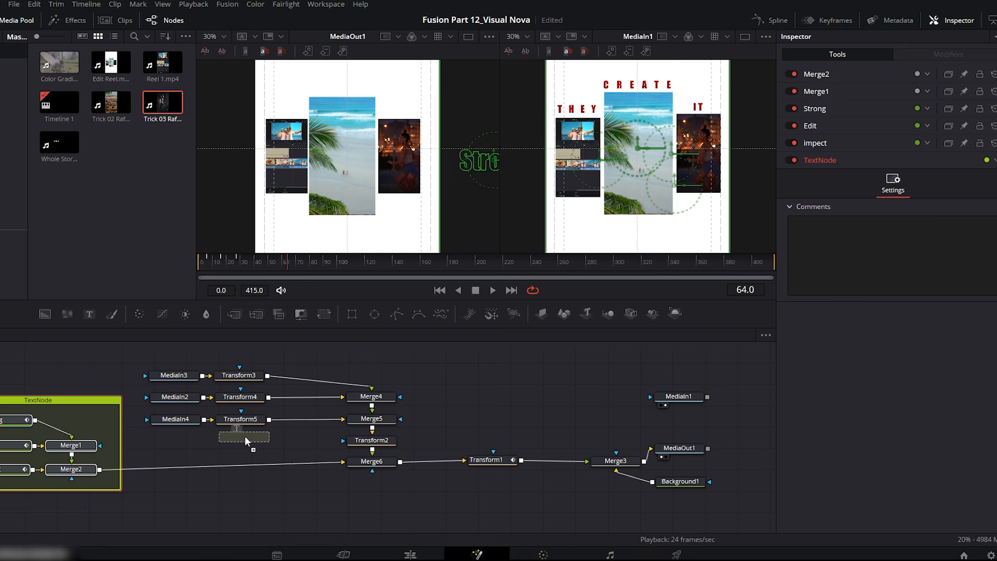
left_click_drag(244, 435, 261, 464)
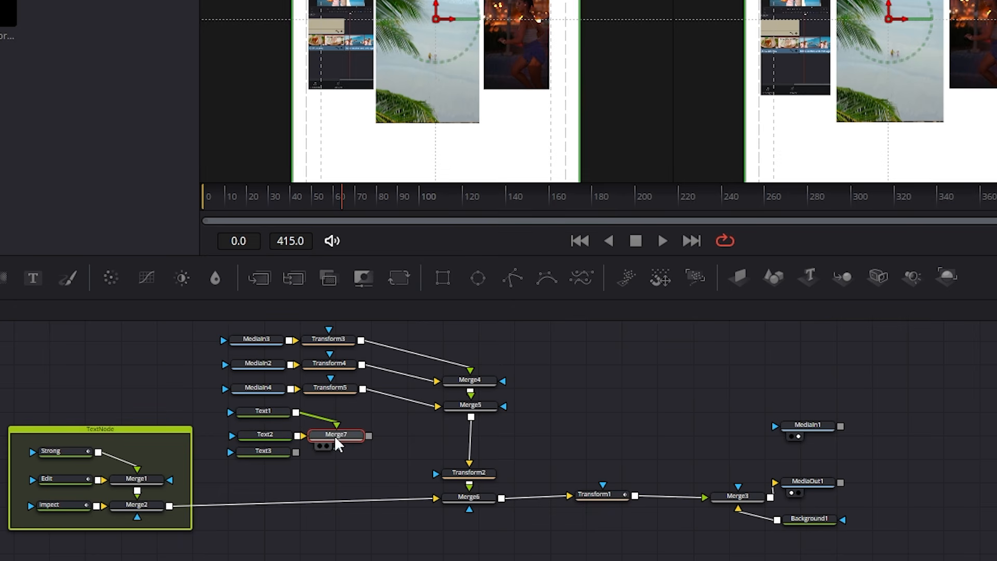
left_click_drag(372, 439, 293, 465)
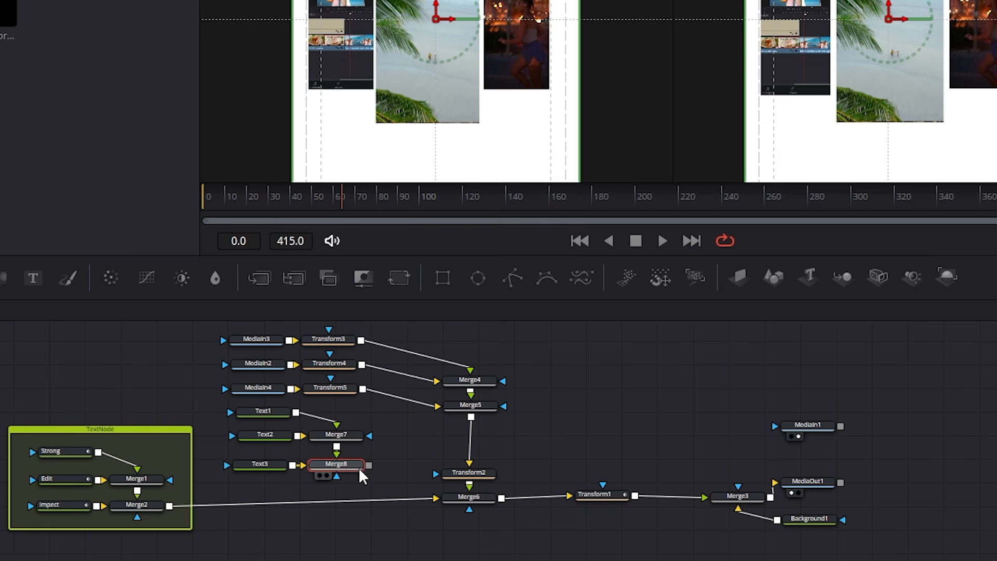
left_click_drag(370, 466, 470, 417)
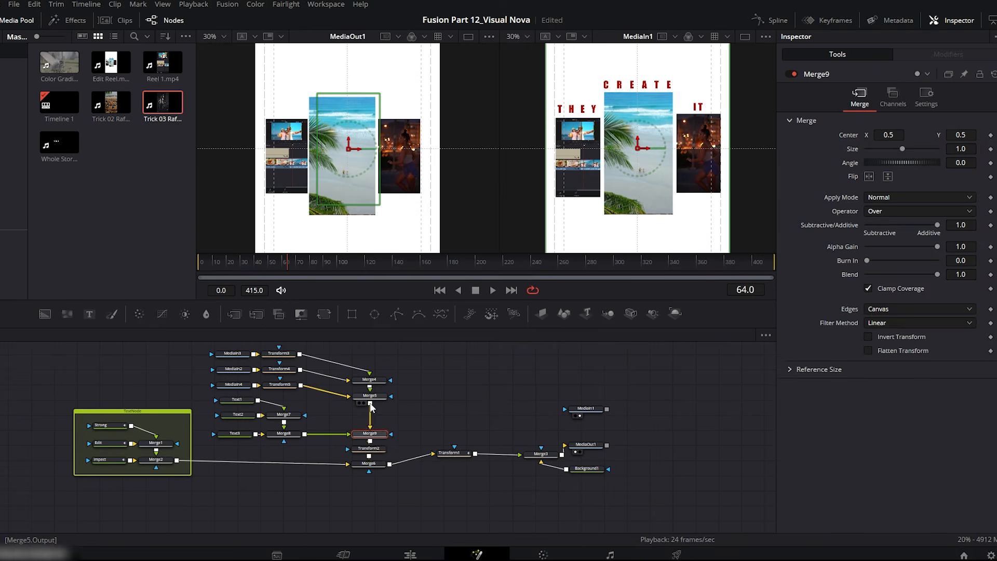
Enter THEY as Text1's caption and colour it dark red, #aa0000
left_click(241, 400)
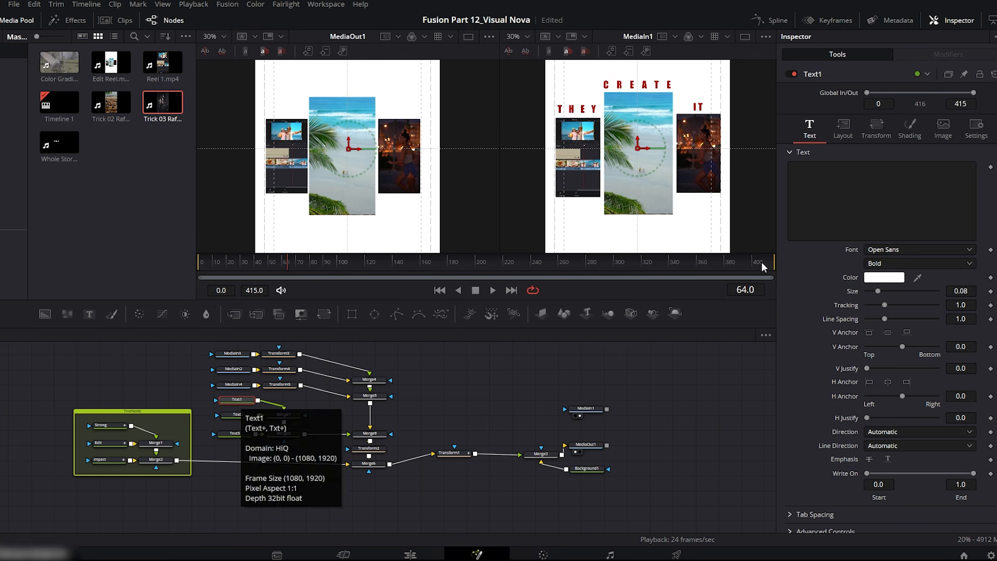
left_click(802, 175)
type("THEY")
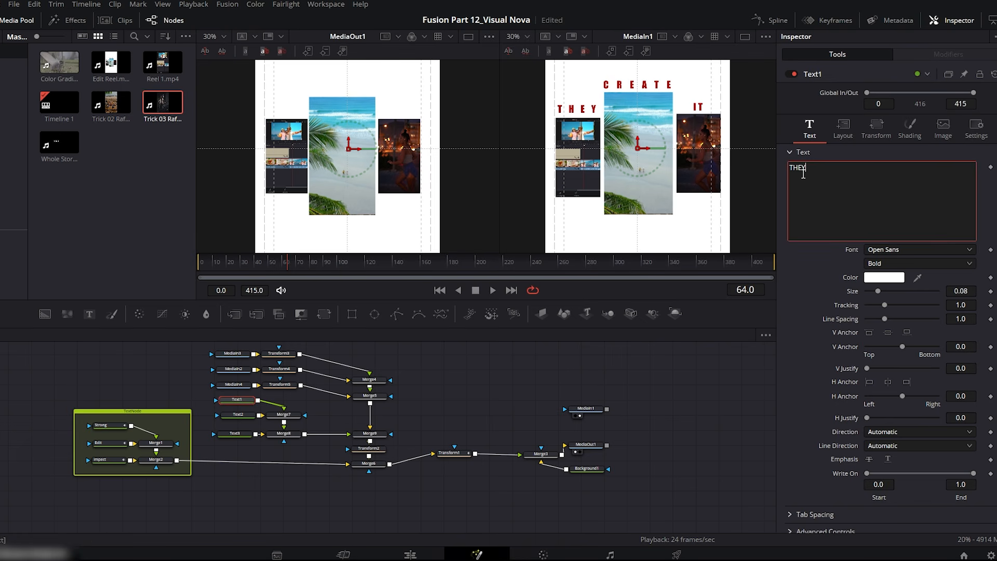
left_click(886, 278)
left_click(357, 196)
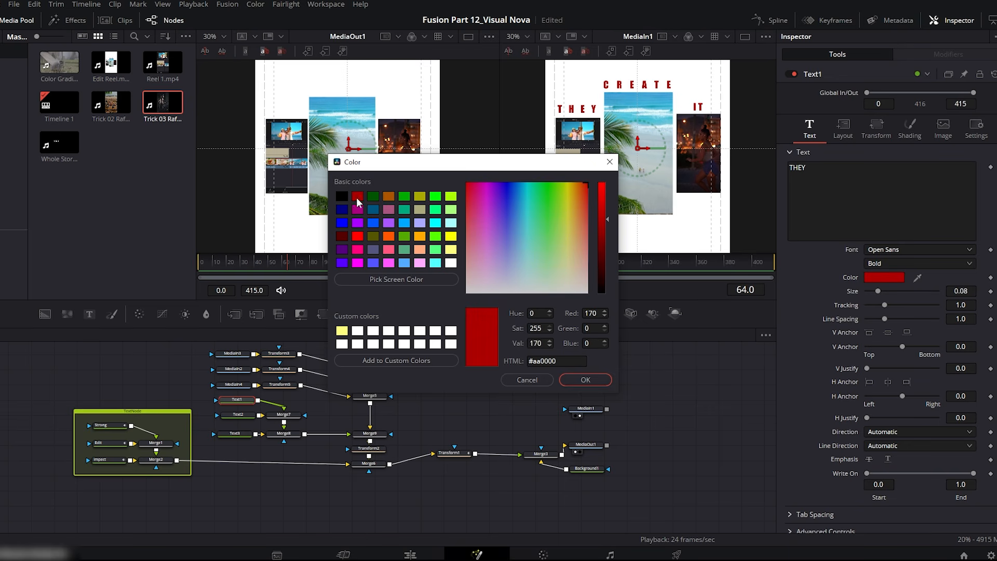
left_click(577, 378)
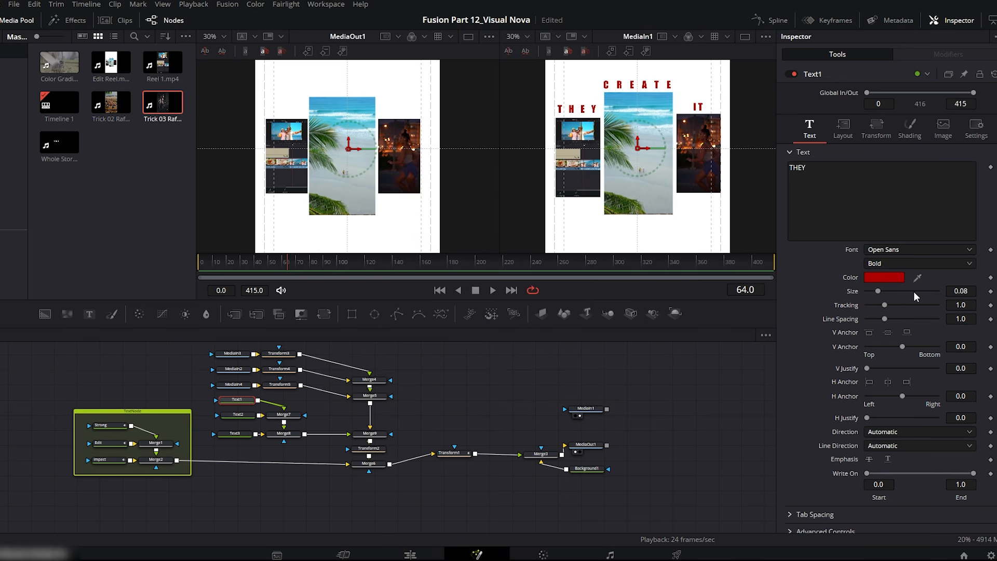
Set the THEY caption to Impact Regular, Size 0.2559 and Tracking 1.417, and place it above the Reel 1 clip
left_click(897, 250)
left_click(896, 265)
left_click_drag(878, 291, 903, 291)
left_click_drag(891, 305, 892, 305)
left_click_drag(300, 113, 298, 114)
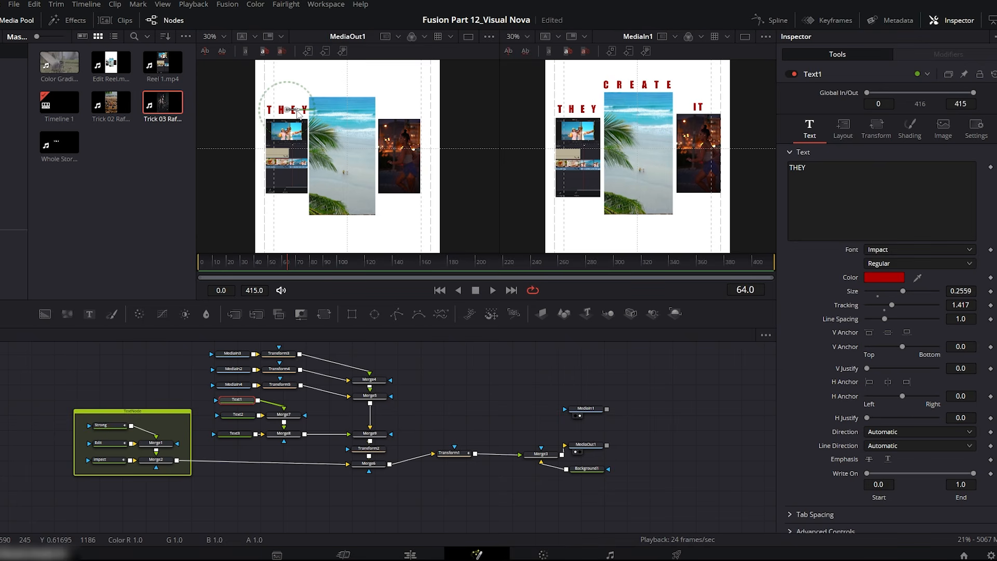
Enter CREATE as Text2's caption and colour it dark red, #aa0000
left_click(238, 415)
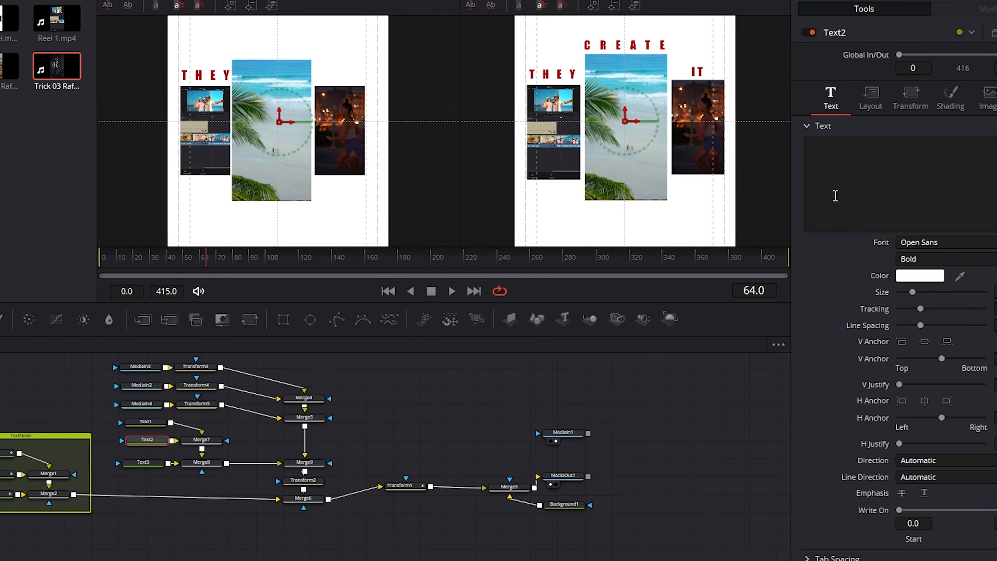
left_click(844, 148)
type("CREATE")
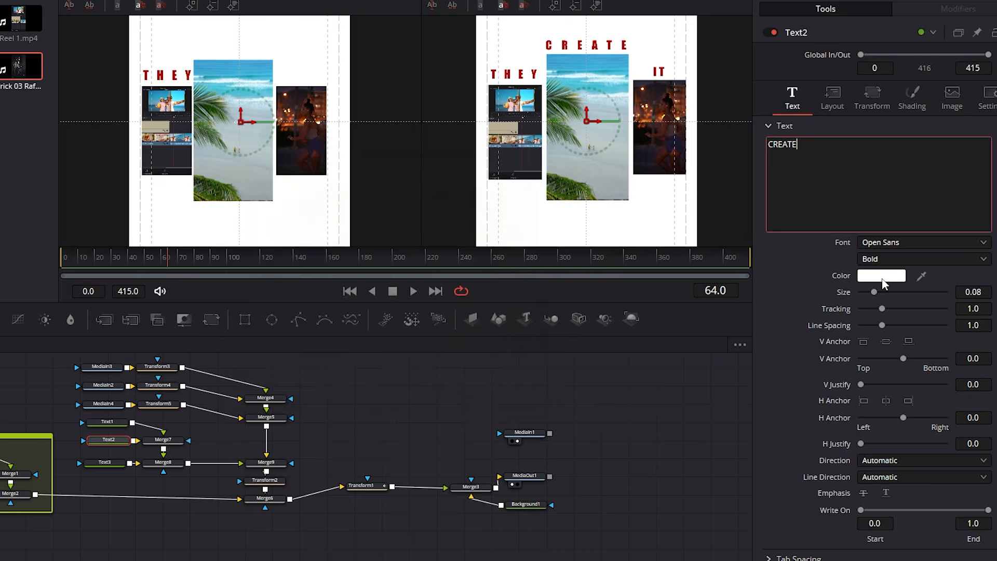
left_click(883, 280)
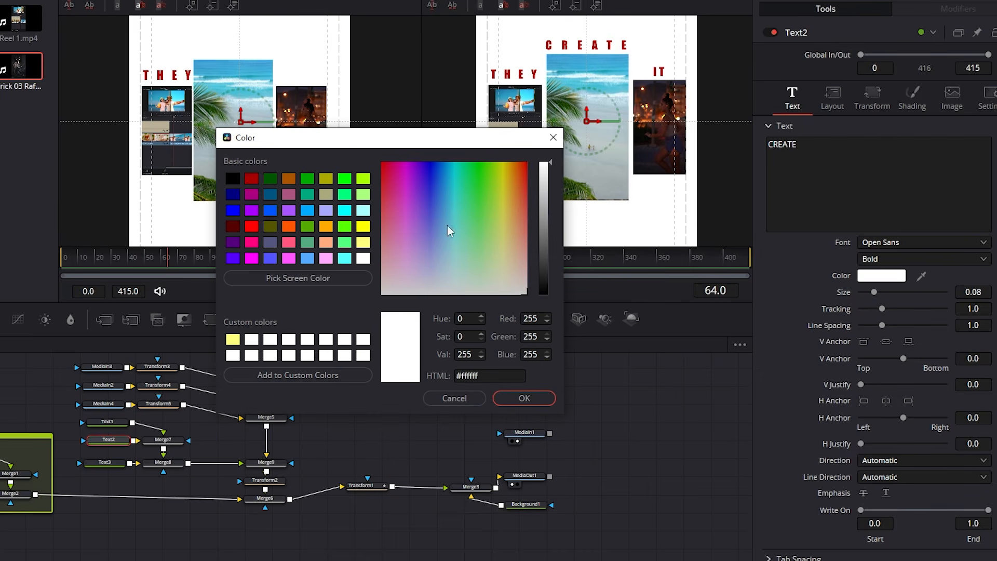
left_click(248, 180)
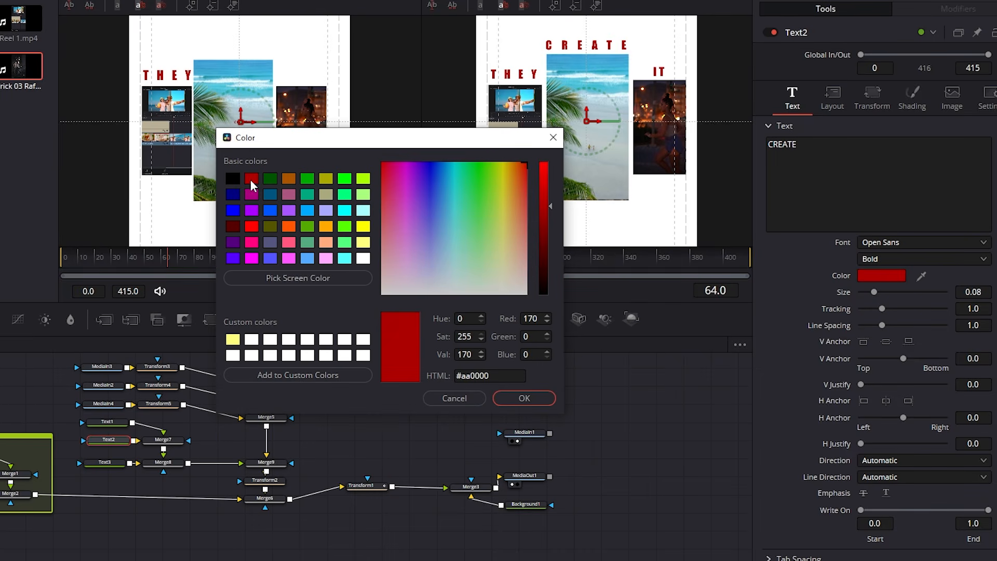
left_click(525, 399)
Set the CREATE caption to Impact, Size 0.2441 and Tracking 1.512, and place it above the middle clip
left_click(923, 242)
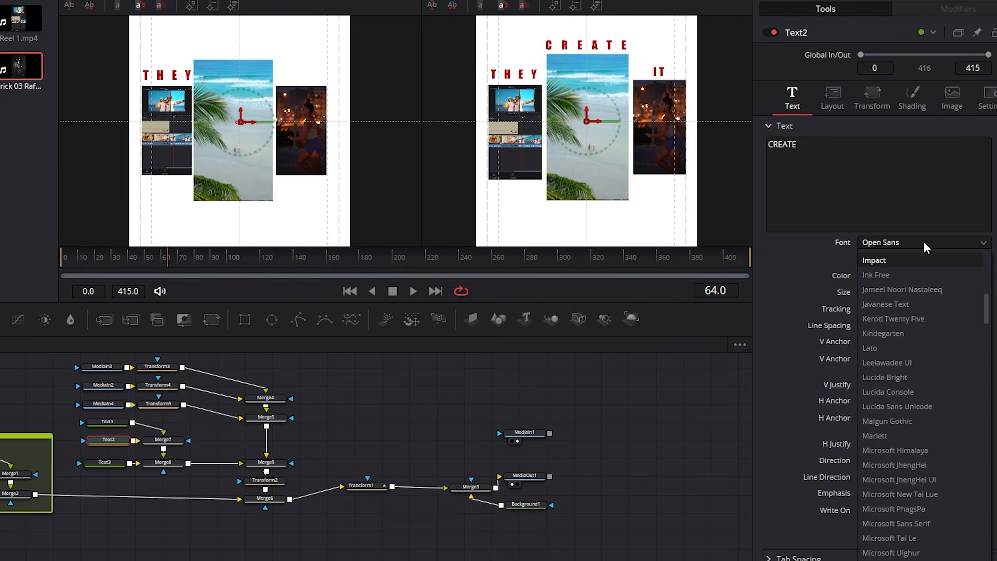
left_click(880, 260)
left_click_drag(875, 294, 905, 295)
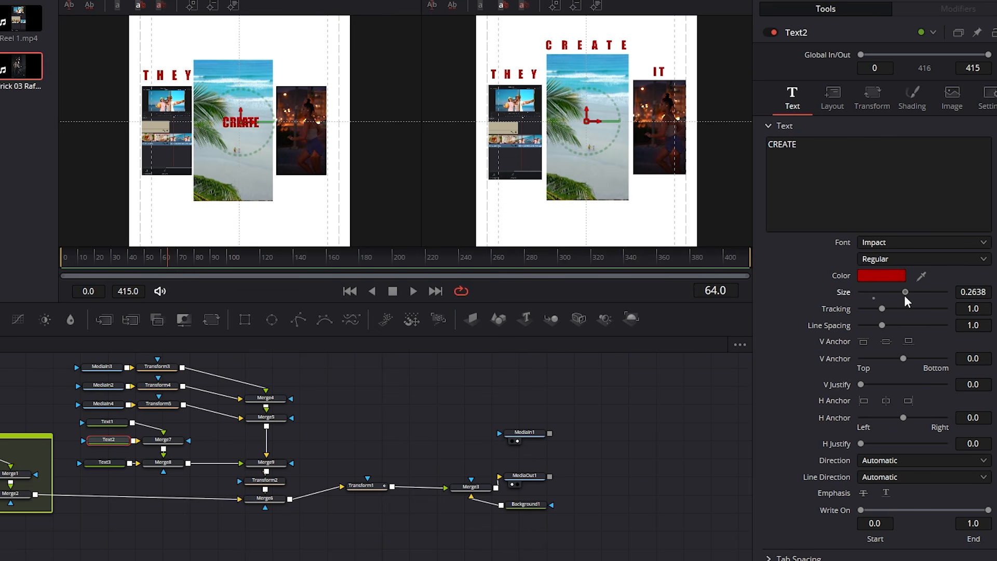
left_click_drag(257, 118, 233, 55)
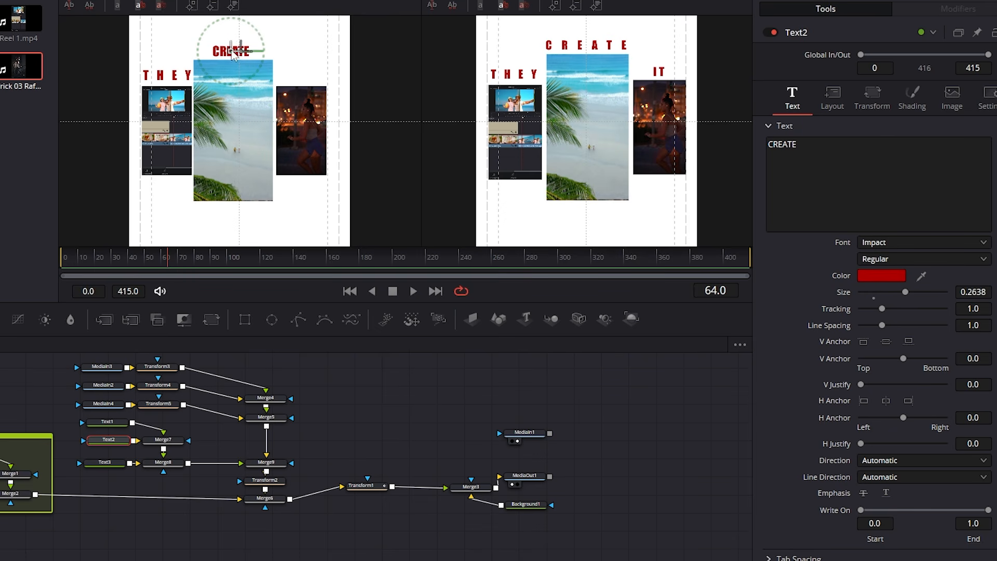
left_click_drag(883, 307, 900, 291)
left_click_drag(890, 308, 892, 307)
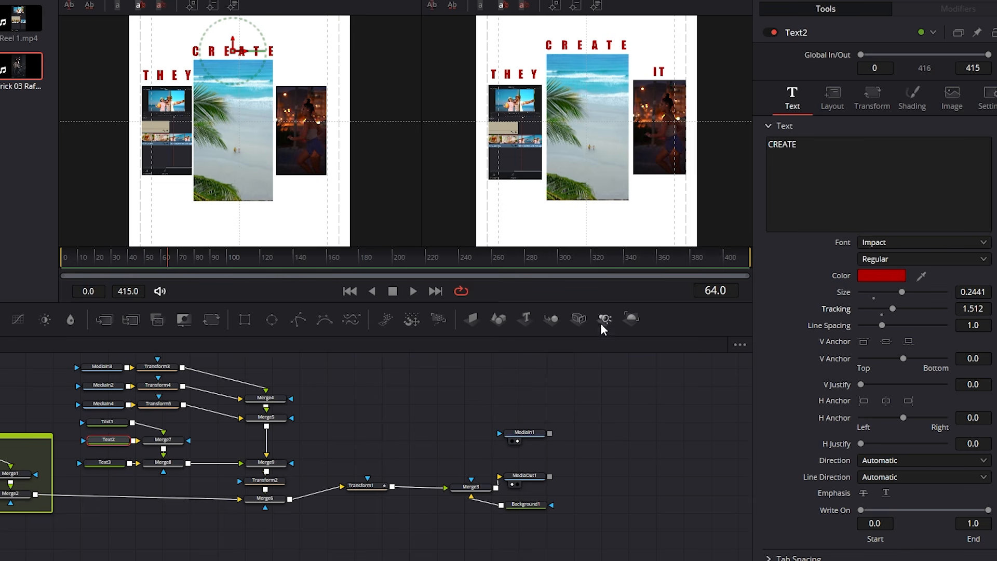
Enter IT as Text3's caption and colour it the same dark red as the other captions
left_click(109, 463)
left_click(814, 160)
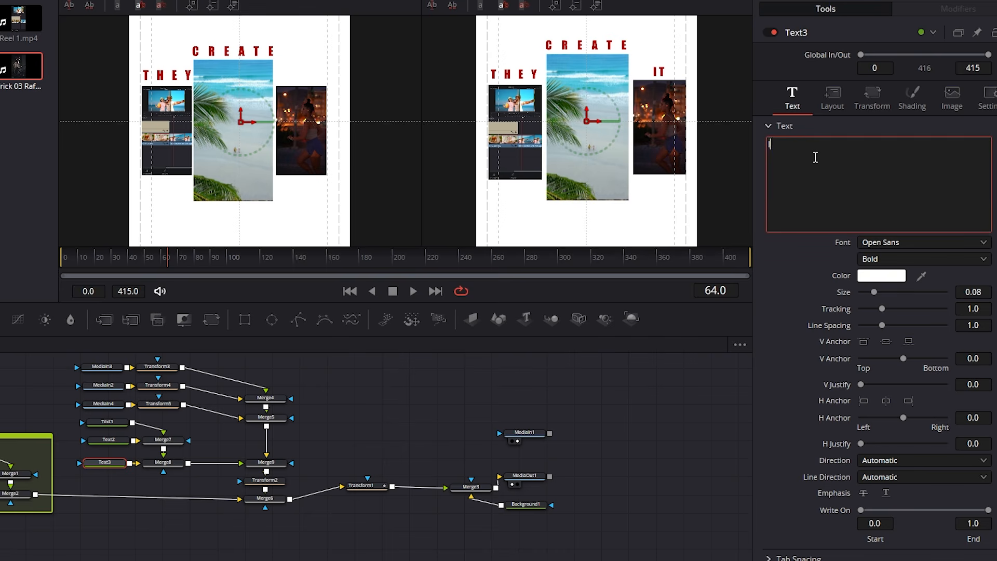
left_click(876, 277)
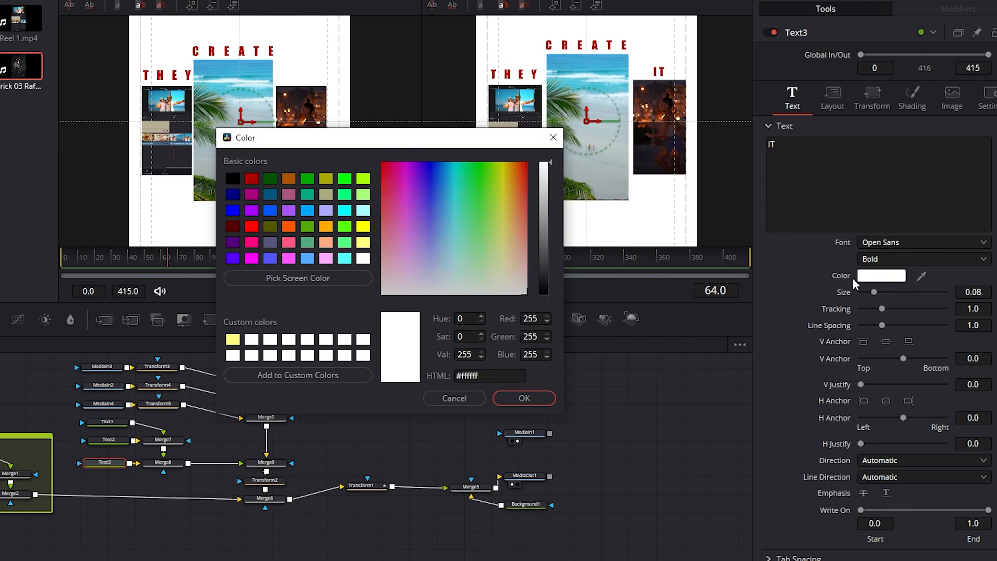
left_click(252, 180)
left_click(511, 398)
Set the IT caption to Impact at Size 0.252 and place it above the Trick 03 clip
left_click(884, 242)
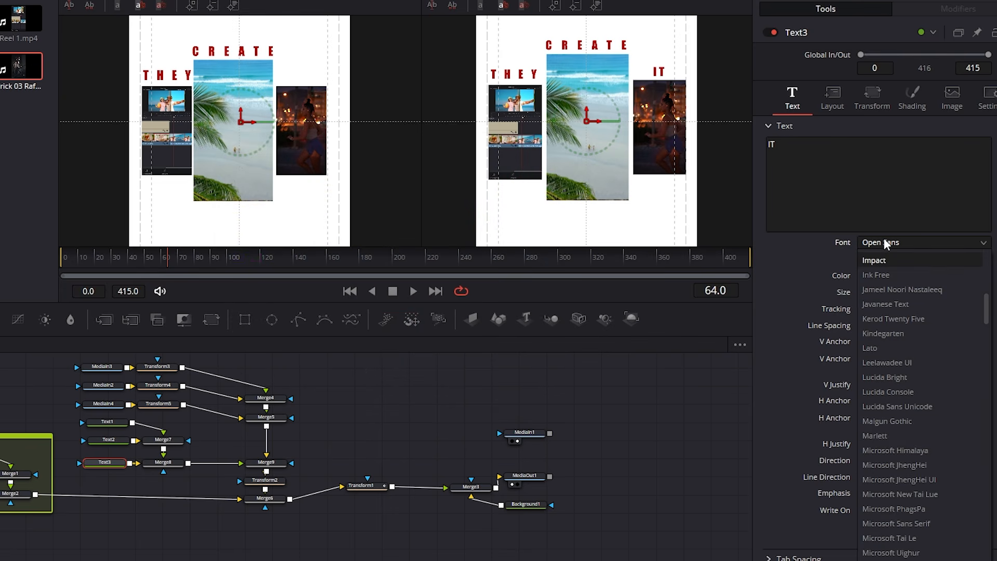
left_click(908, 257)
left_click_drag(877, 292, 903, 292)
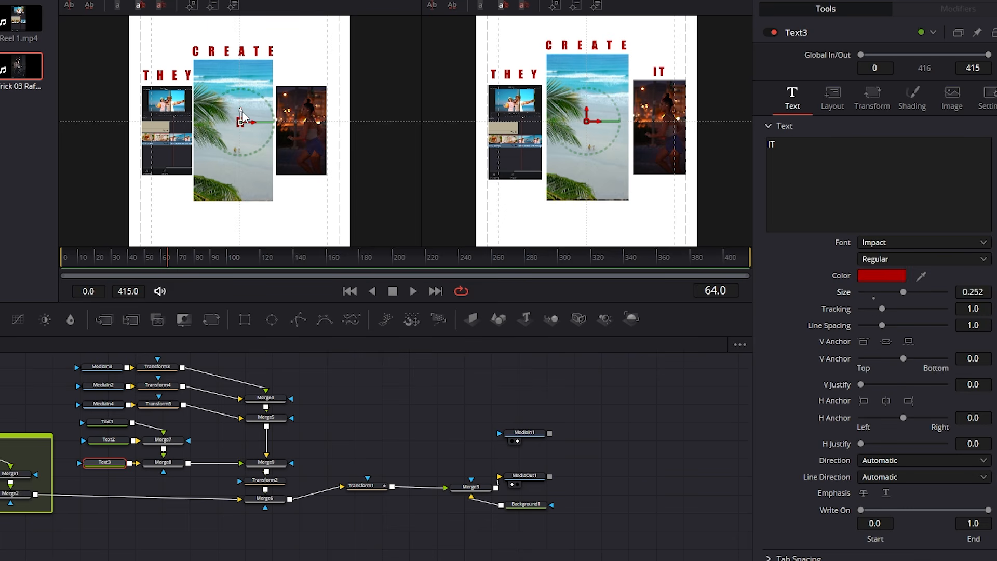
left_click_drag(241, 110, 255, 78)
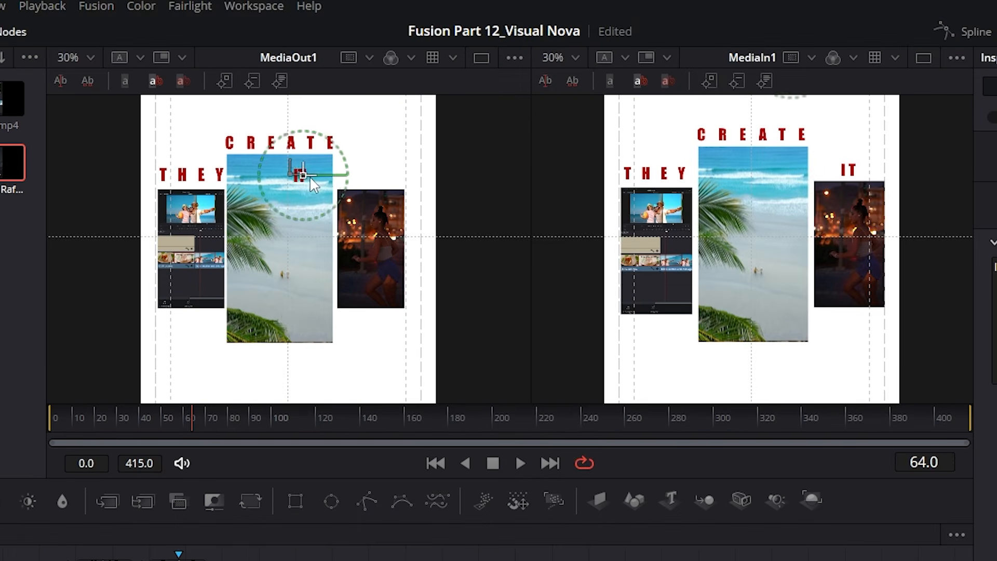
left_click_drag(309, 176, 375, 167)
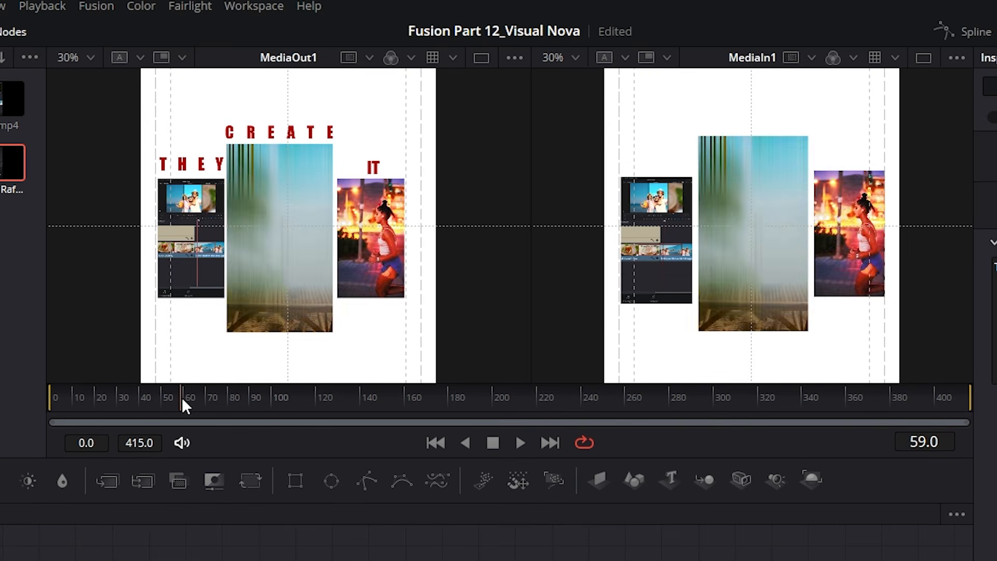
Fade in the THEY caption by keyframing its shading Opacity from 0.0 at frame 60 to 1.0 at frame 64
mouse_move(182, 397)
left_mouse_down()
mouse_move(195, 397)
mouse_move(187, 391)
left_mouse_up()
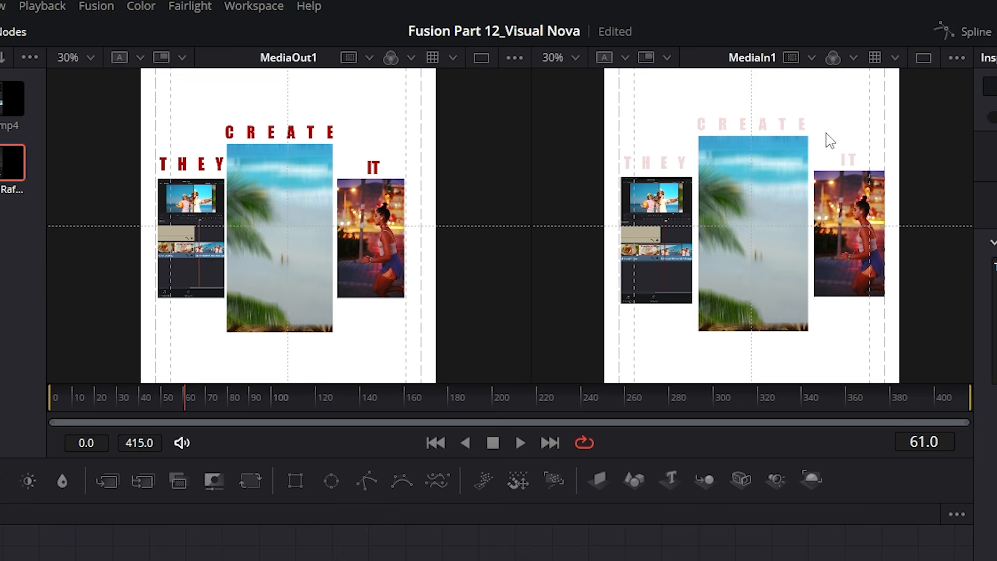
left_click_drag(175, 397, 182, 406)
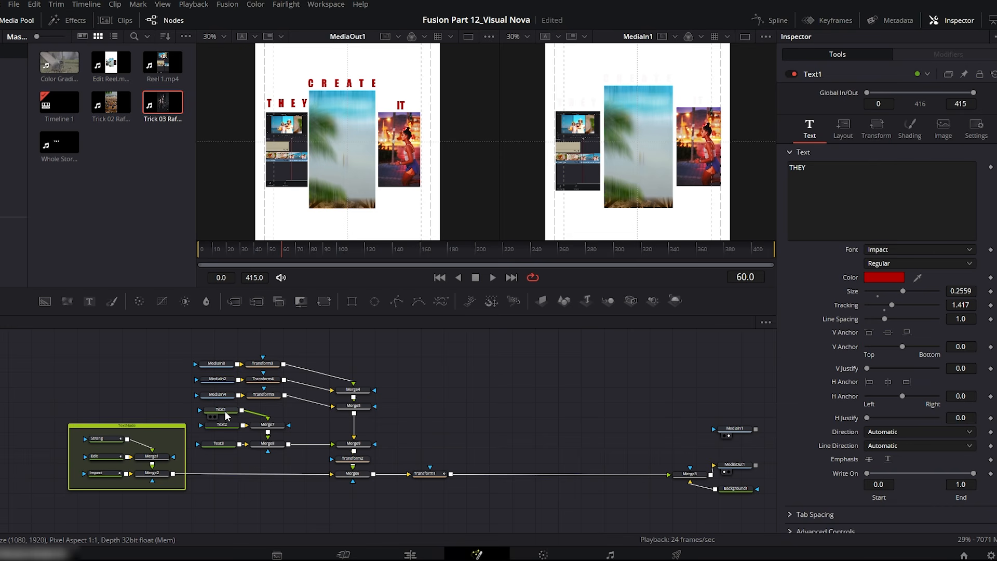
left_click(225, 410)
left_click(910, 128)
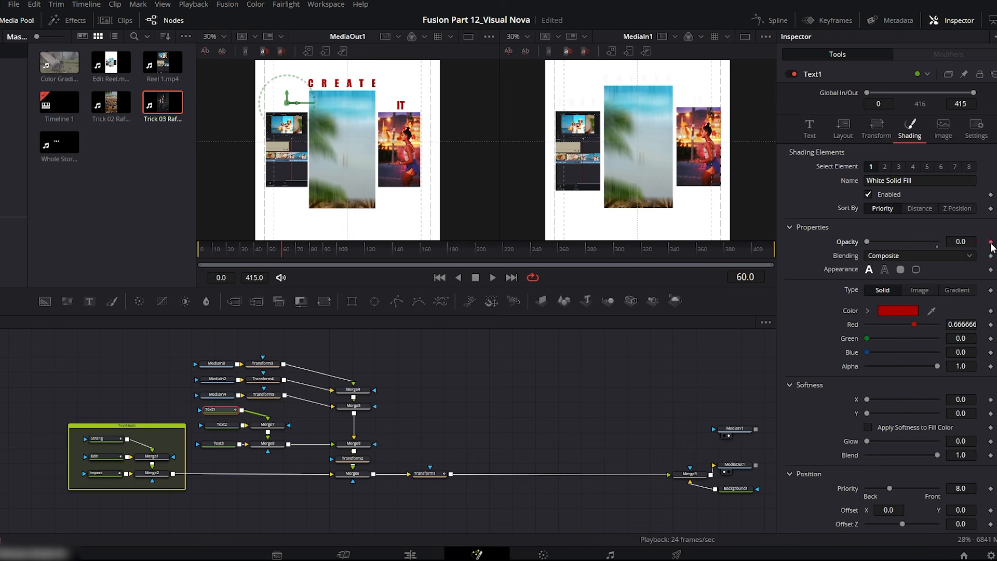
left_click(288, 252)
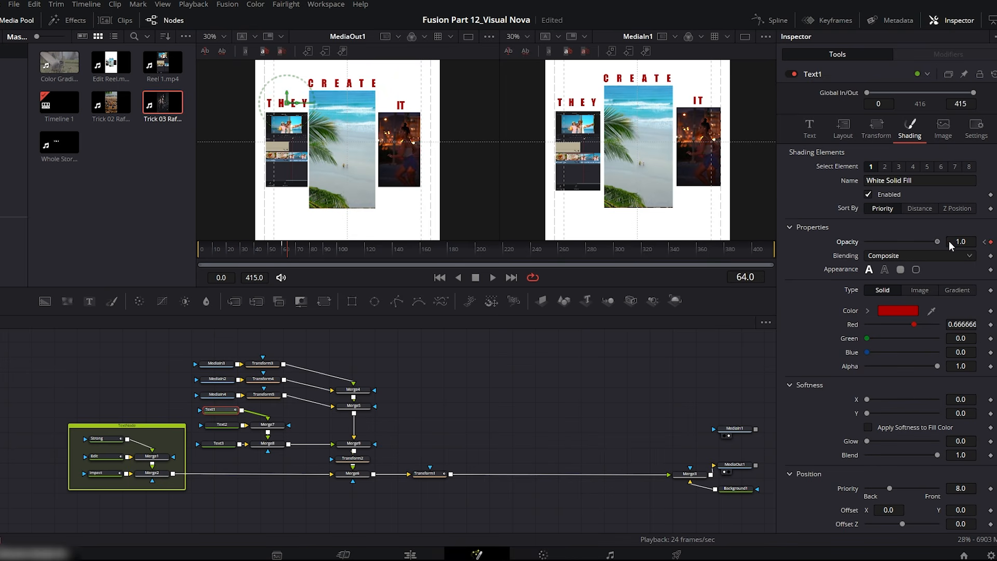
left_click(285, 251)
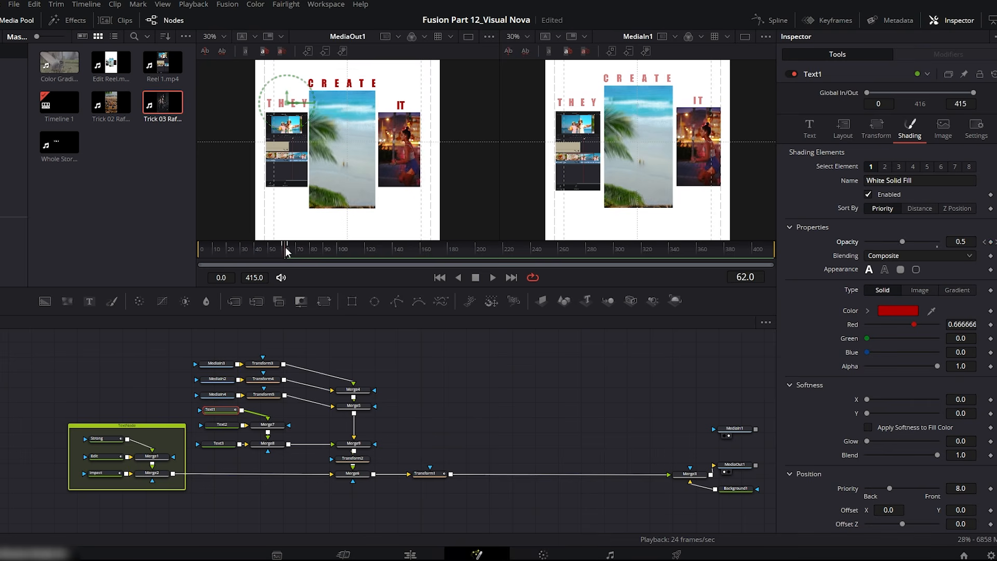
Fade in the CREATE caption by keyframing its shading Opacity from 0.0 at frame 60 to 1.0 at frame 64
left_click(222, 425)
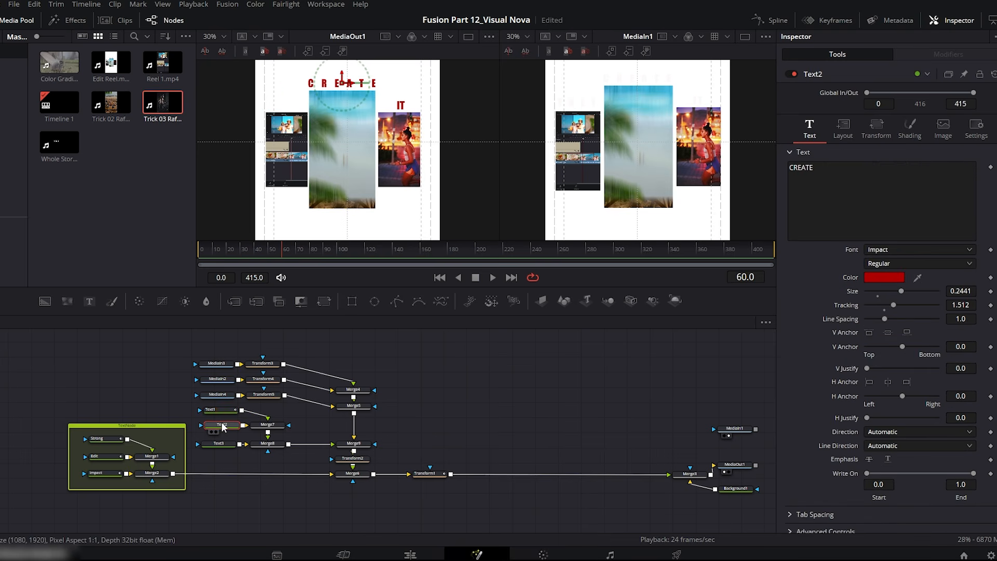
left_click(912, 126)
left_click_drag(935, 241, 839, 241)
left_click(991, 242)
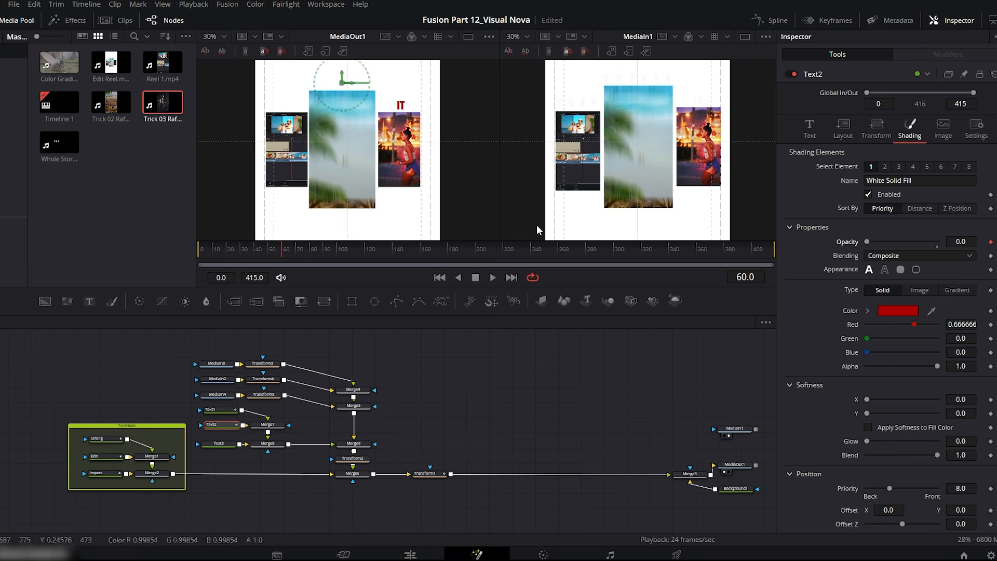
left_click_drag(281, 251, 289, 250)
left_click_drag(865, 242, 940, 242)
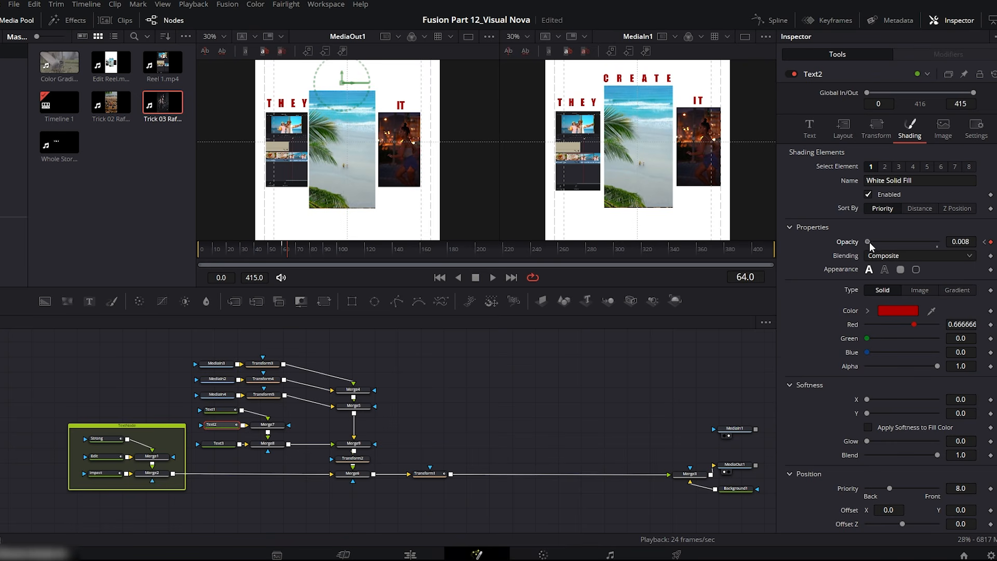
Keyframe the IT caption's shading Opacity to fade in to 1.0, starting at frame 60 like the other captions
key("Left")
key("Left")
key("Left")
key("Left")
left_click(218, 443)
left_click(910, 129)
left_click_drag(282, 252, 299, 248)
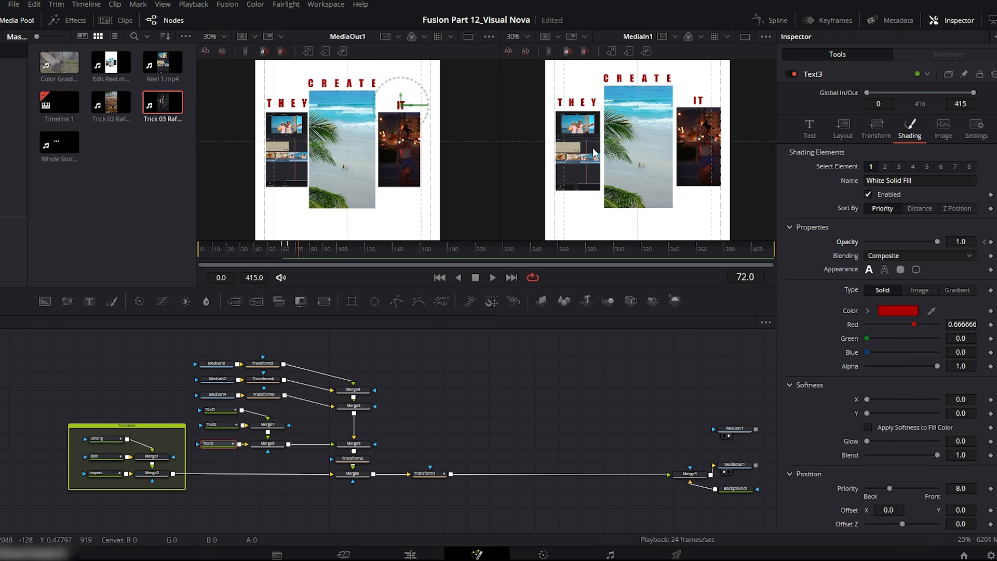
Group the three clip, transform, caption and merge nodes of the reel section in an Underlay and reposition it in the node graph
left_click(263, 380)
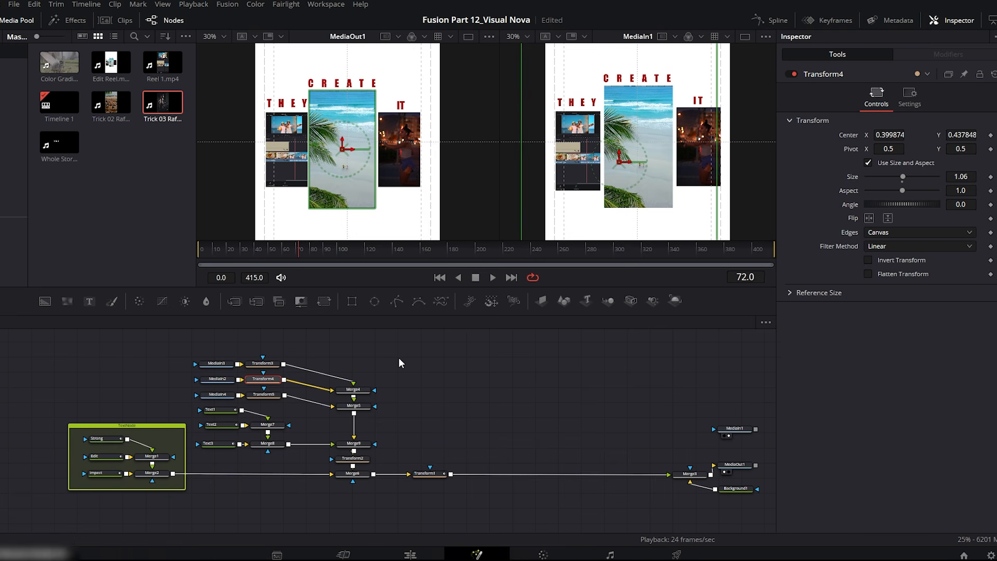
left_click_drag(374, 350, 212, 496)
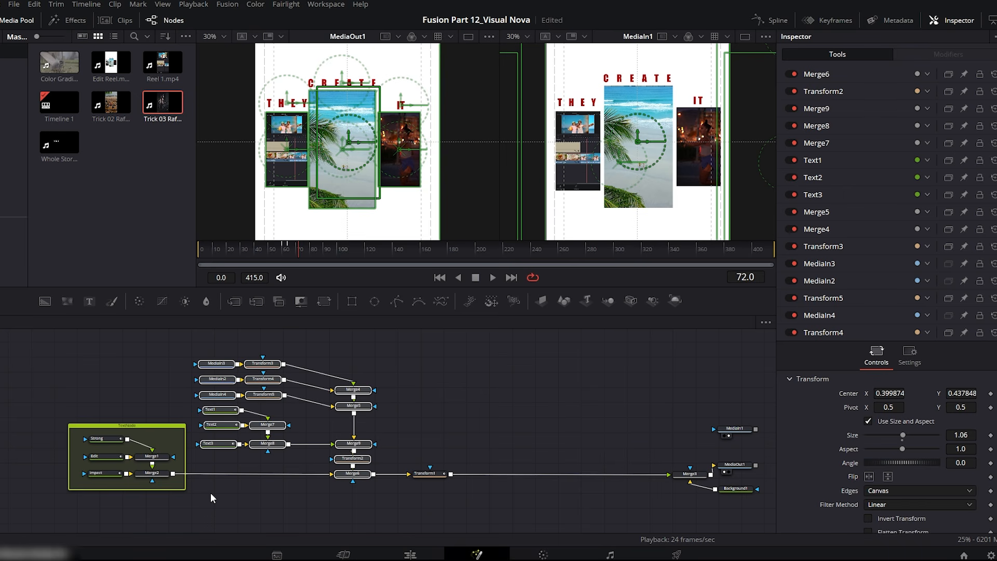
key("shift+space")
type("und")
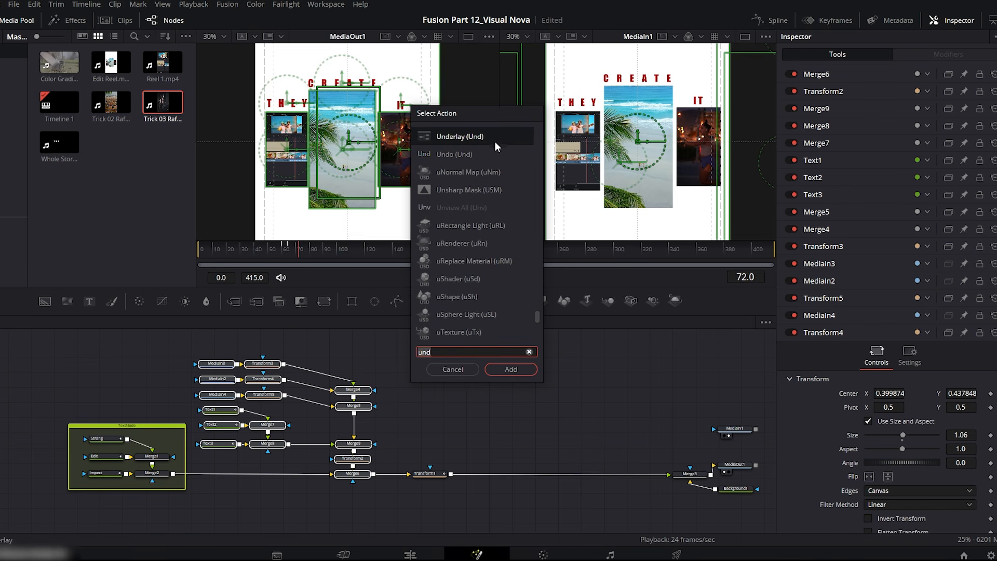
left_click(501, 372)
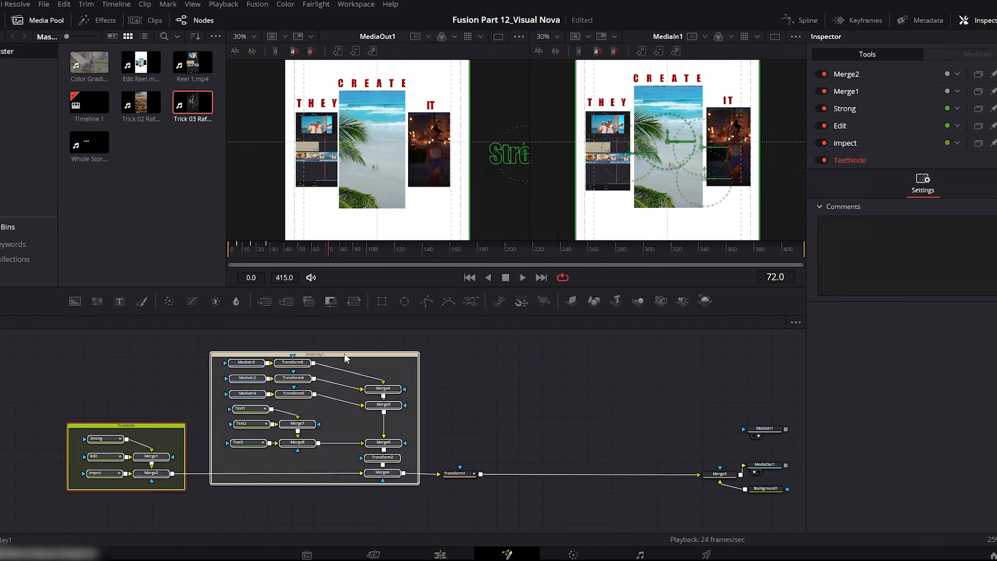
left_click_drag(345, 359, 247, 354)
left_click(361, 482)
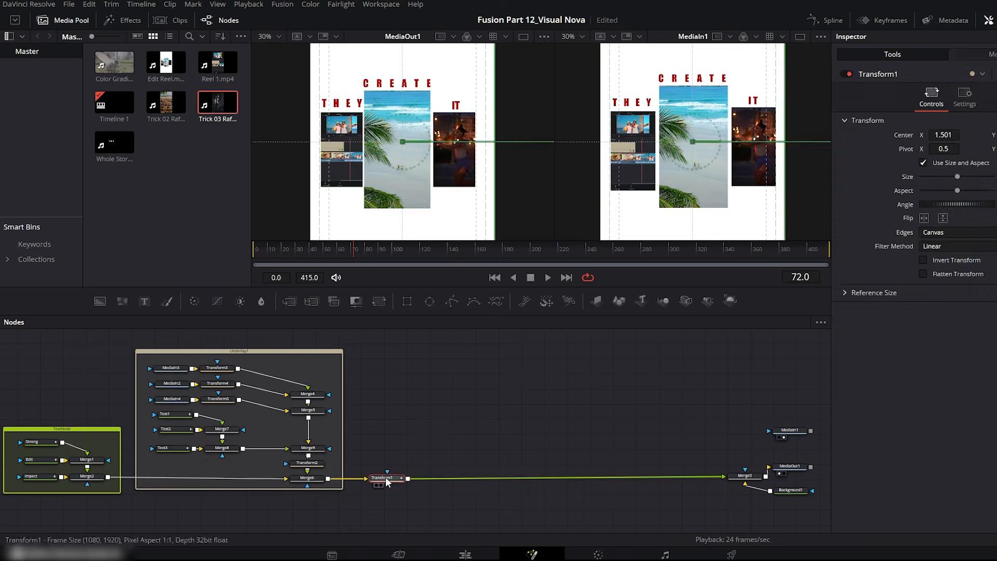
Rename the new underlay around the reel nodes as Reel Format
left_click(239, 351)
key("F2")
type("Reel Format")
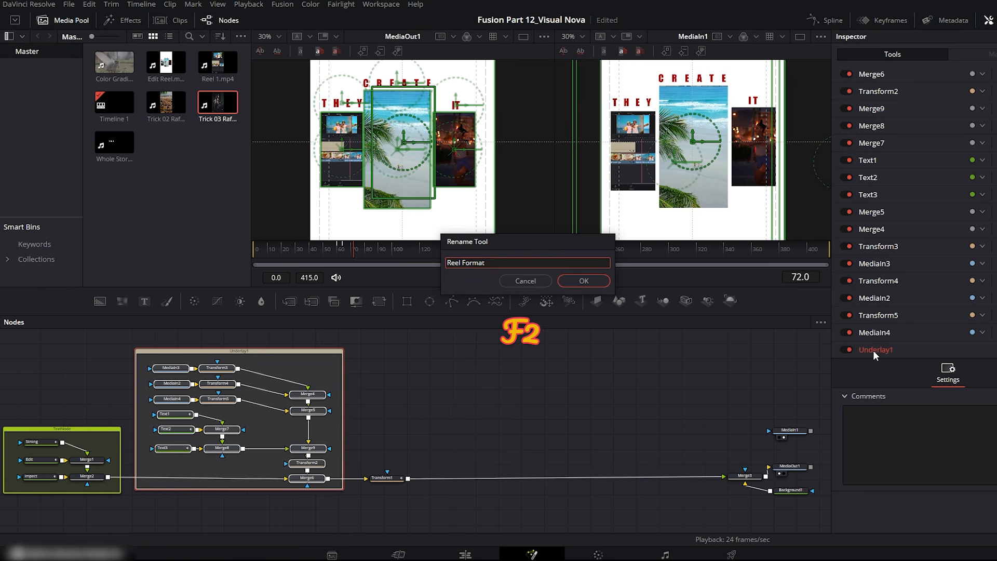
key("Return")
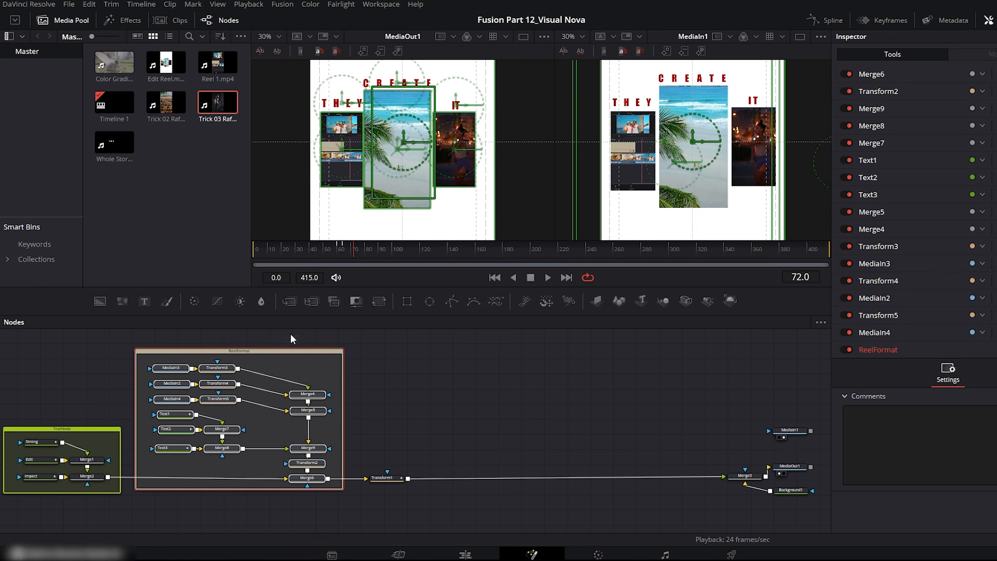
Insert a Transform node after Transform1 and keyframe its Center at frame 85
left_click_drag(363, 251, 379, 249)
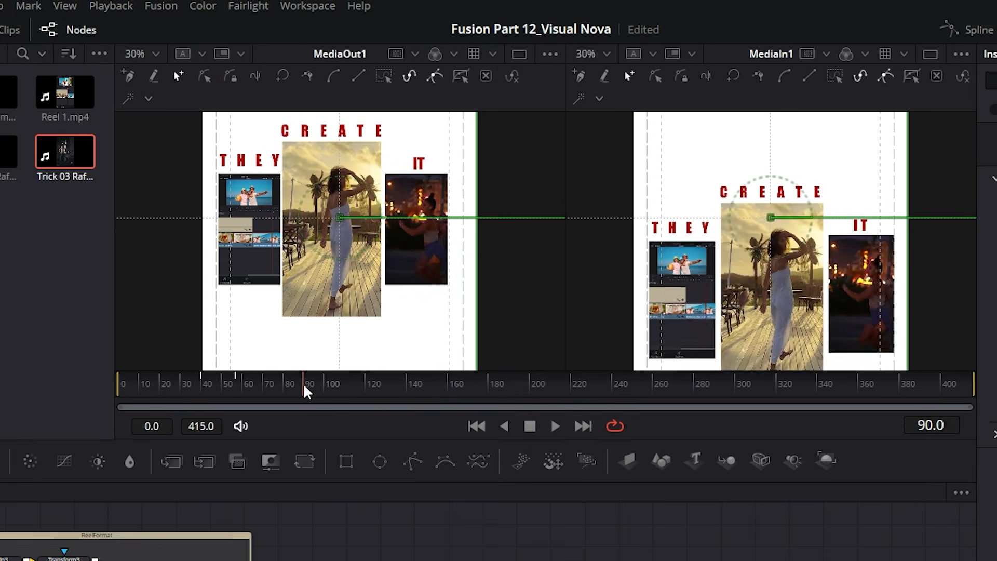
mouse_move(303, 386)
left_mouse_down()
mouse_move(292, 385)
mouse_move(335, 385)
mouse_move(294, 381)
left_mouse_up()
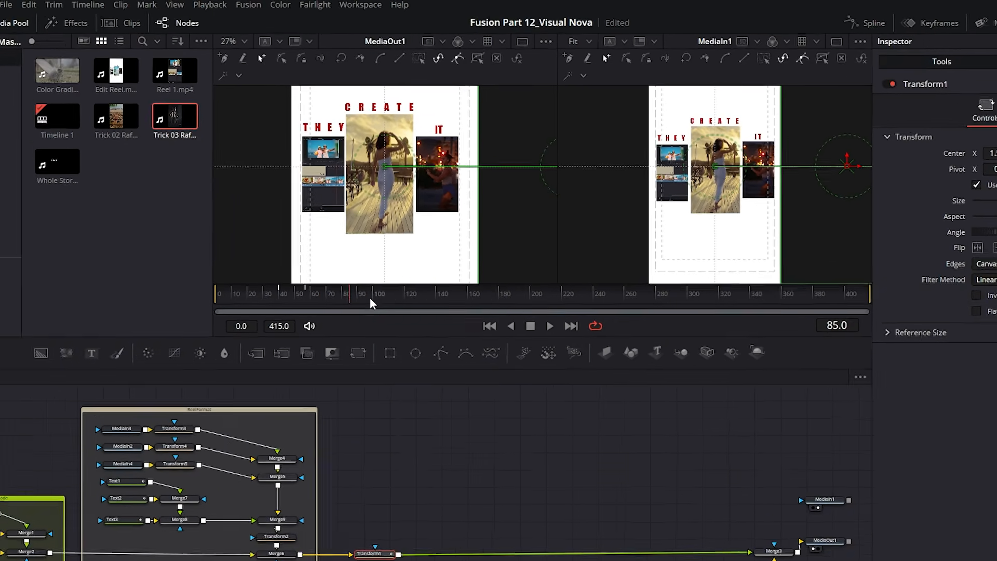
left_click_drag(328, 318, 533, 489)
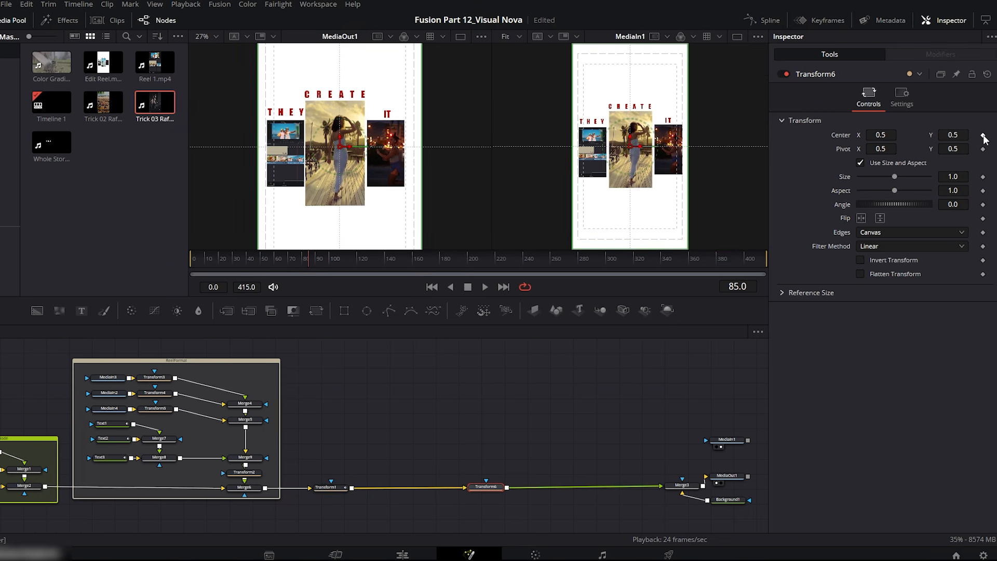
left_click(984, 136)
At frame 98, set the new Transform's Center Y to about -0.509 so the three clips slide down out of frame
left_click_drag(310, 261, 337, 264)
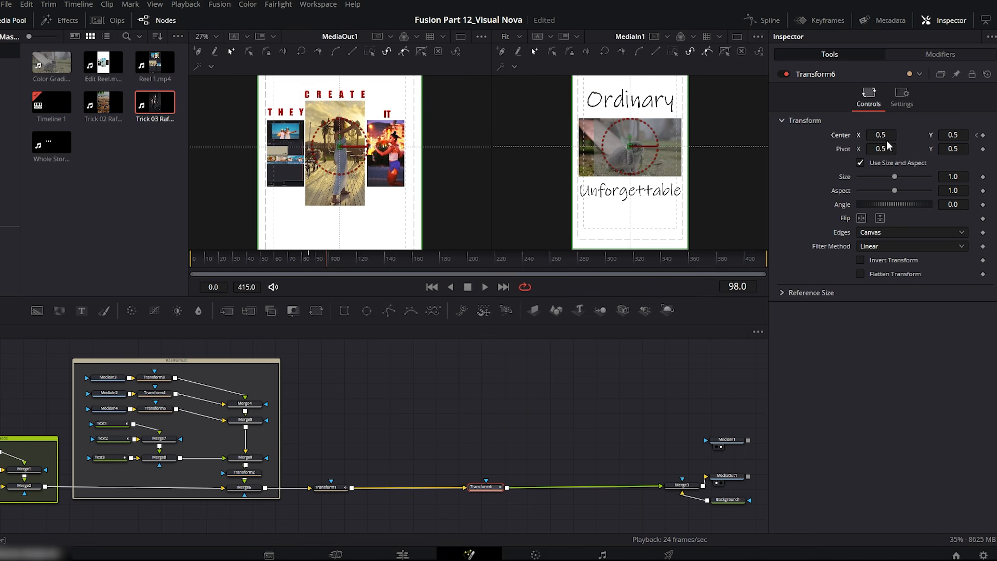
left_click_drag(950, 132, 876, 132)
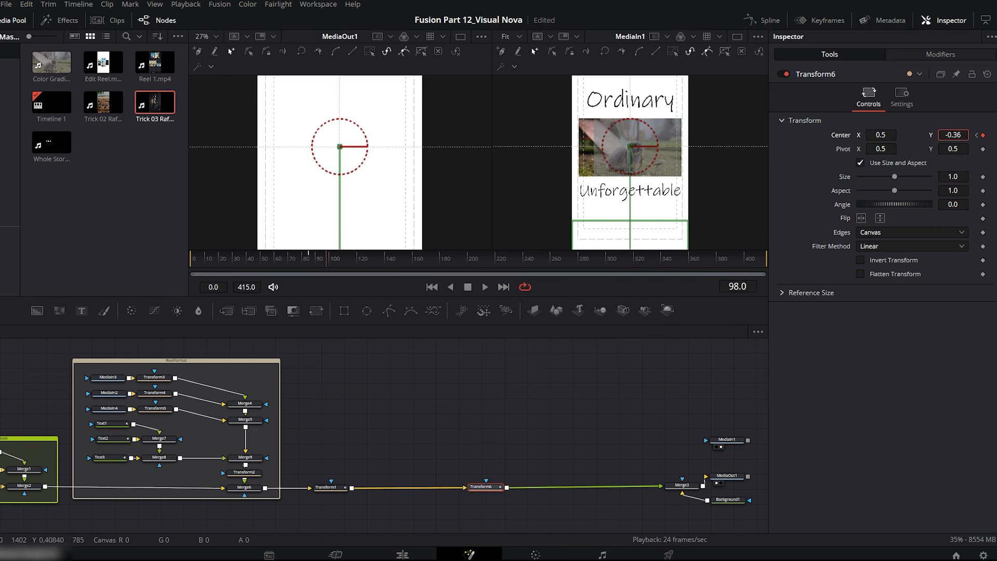
left_click(210, 36)
left_click(218, 52)
left_click_drag(962, 134, 945, 134)
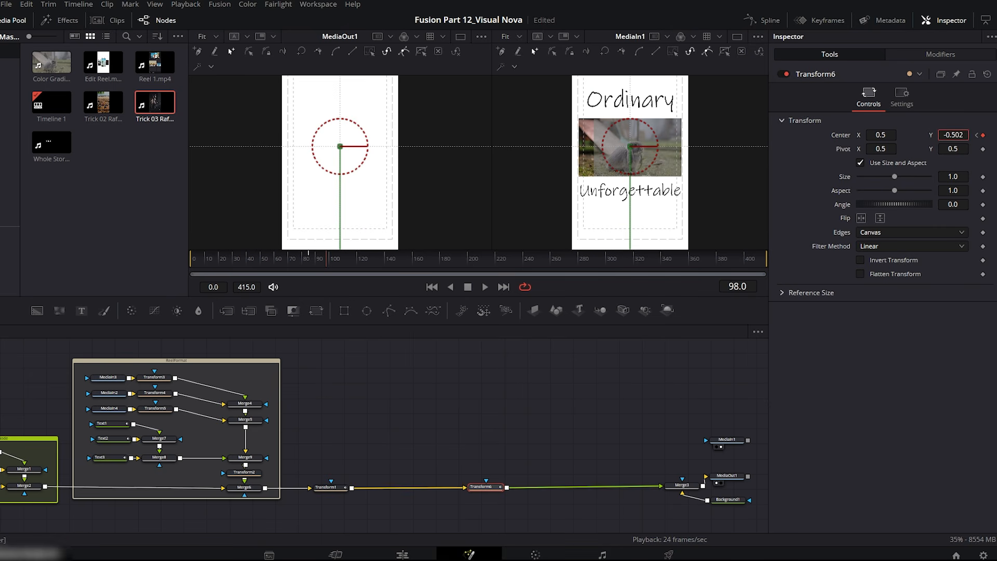
Smooth the slide-out's Displacement curve between its two keyframes and set its ease values to 64.1
left_click(766, 21)
left_click(372, 378)
left_click(717, 332)
left_click_drag(747, 372, 513, 493)
key("s")
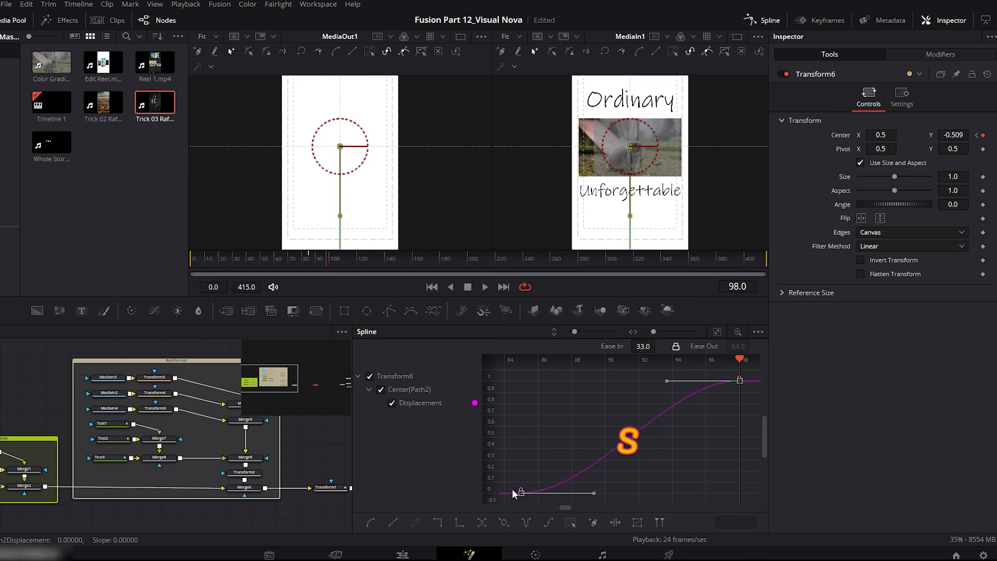
left_click_drag(643, 346, 659, 346)
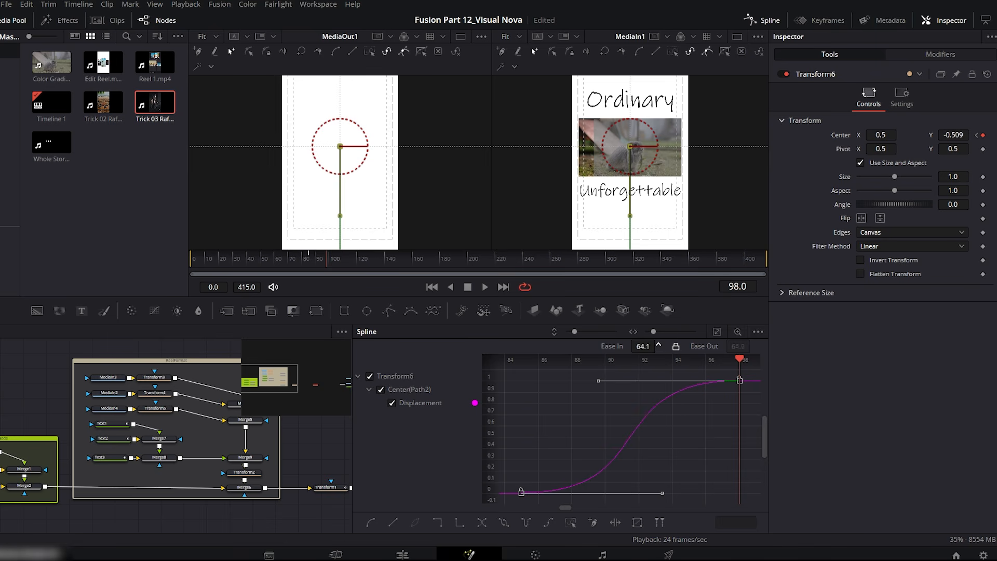
left_click(769, 20)
Bring the Color Grading 02 clip into the composition and merge it between Transform1 and Transform6
mouse_move(328, 259)
left_mouse_down()
mouse_move(307, 259)
mouse_move(326, 256)
left_mouse_up()
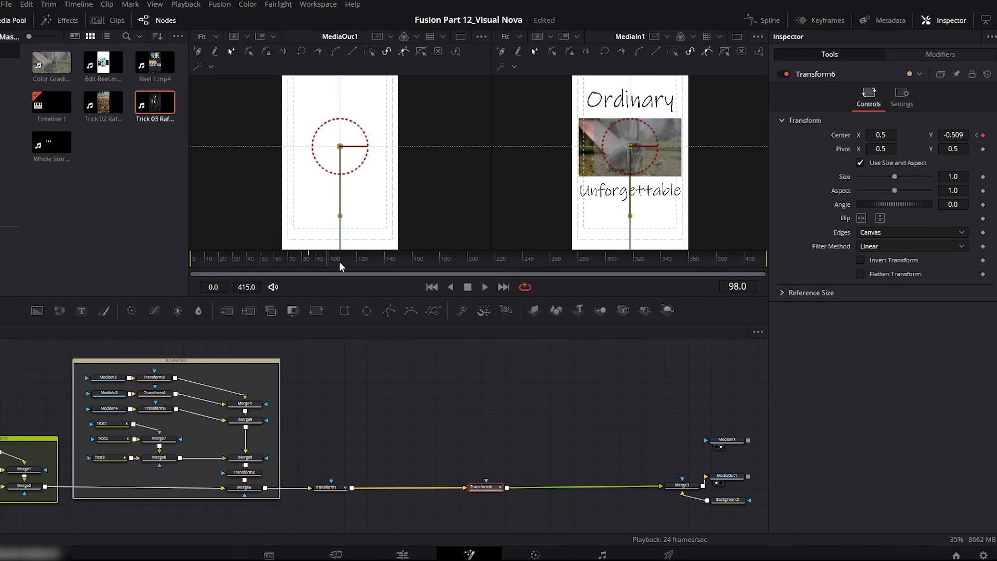
left_click_drag(51, 62, 352, 491)
mouse_move(399, 296)
left_mouse_down()
mouse_move(400, 268)
mouse_move(400, 288)
left_mouse_up()
scroll(244, 119, "down", 3)
left_click_drag(334, 239, 334, 139)
scroll(251, 120, "up", 3)
left_click_drag(381, 289, 381, 293)
left_click_drag(411, 412, 414, 406)
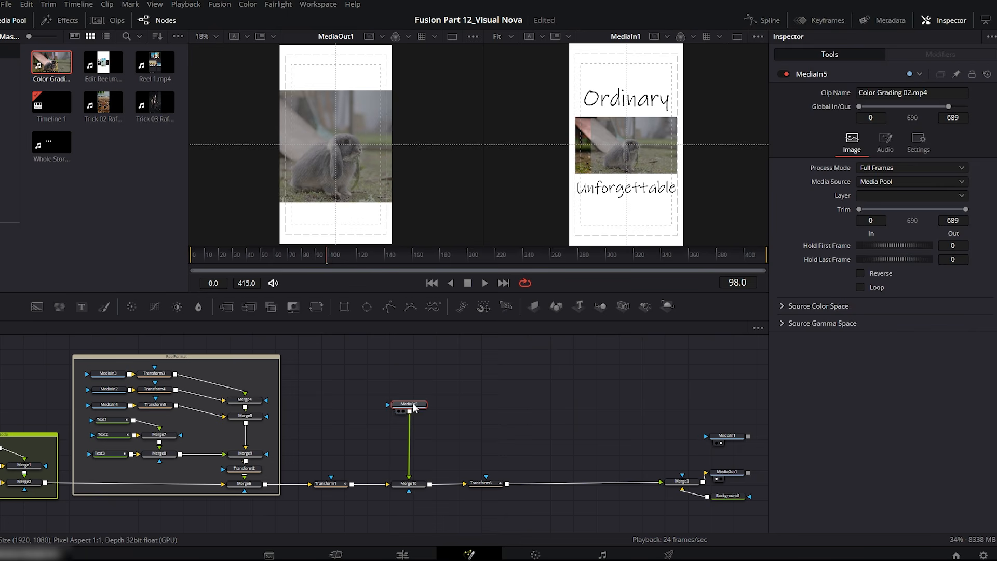
Scale the Color Grading 02 clip to Size 0.5 with its own Transform and trim its In point to 157
left_click(316, 307)
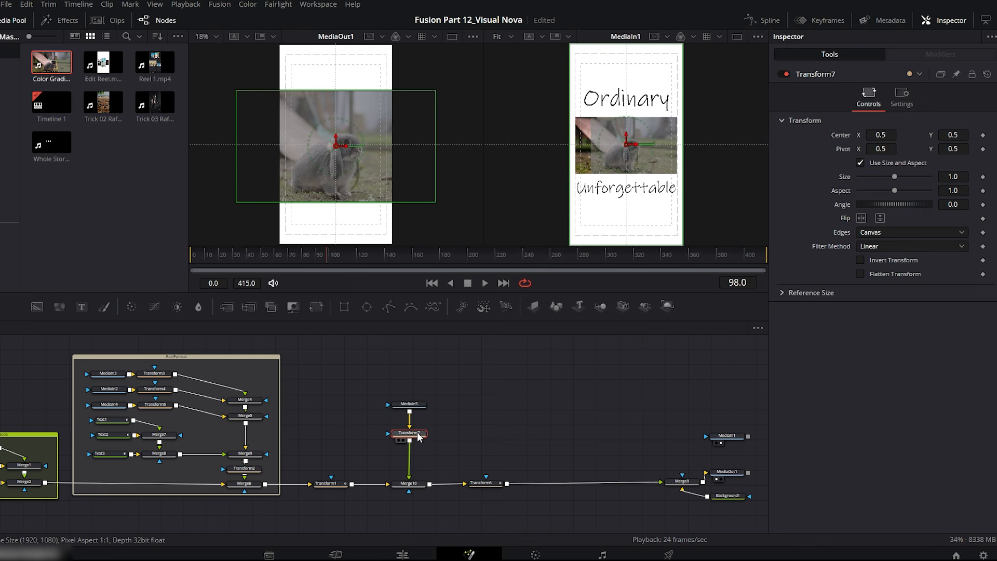
left_click_drag(894, 179, 877, 178)
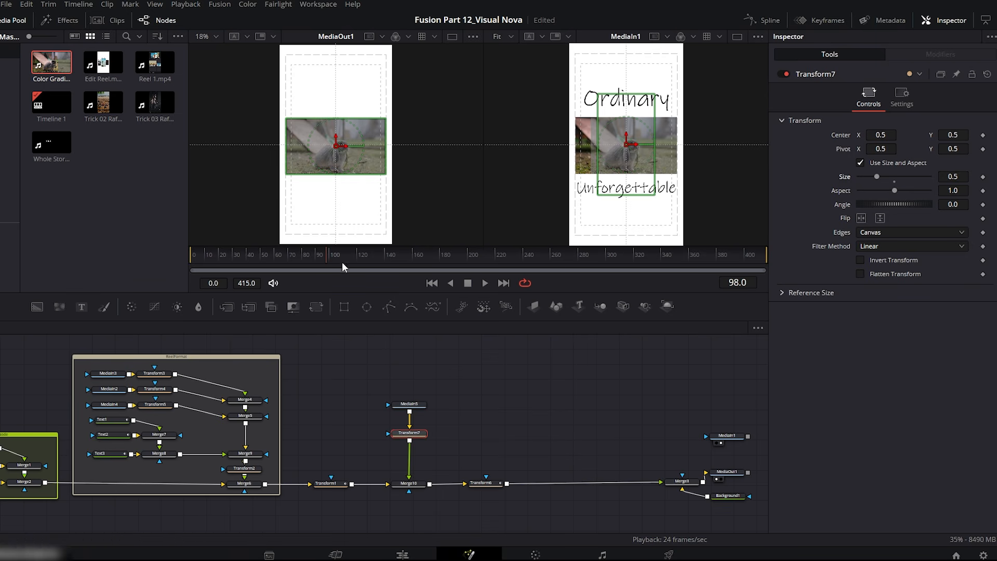
left_click(408, 405)
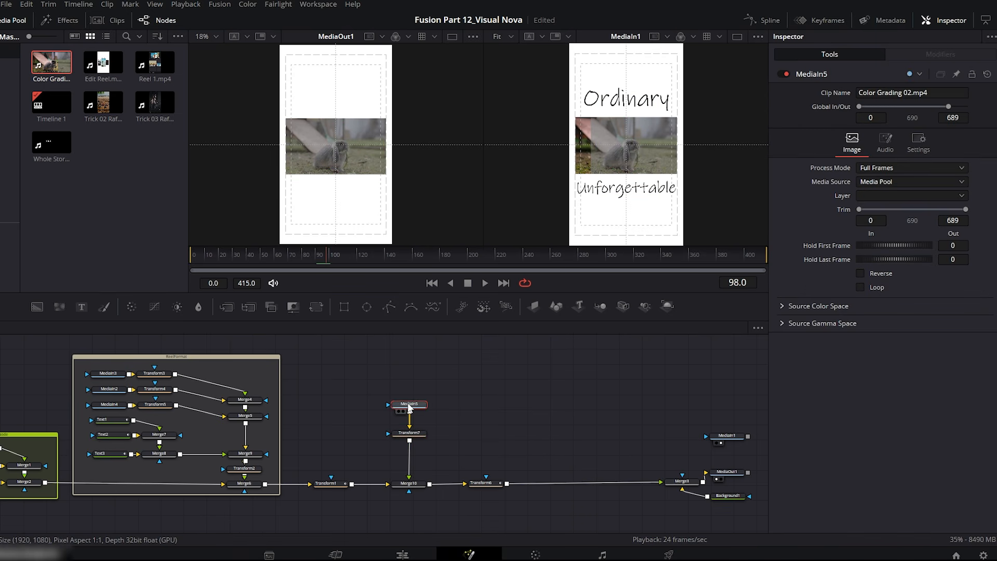
left_click_drag(857, 209, 882, 207)
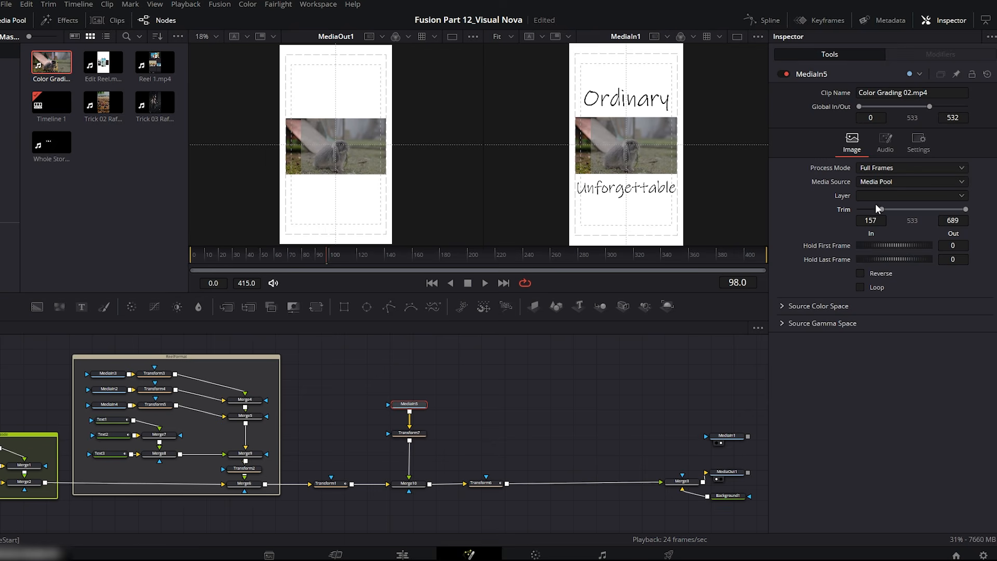
Merge two new Text nodes over the Color Grading 02 clip and make the first read Ordinary in black
left_click(6, 20)
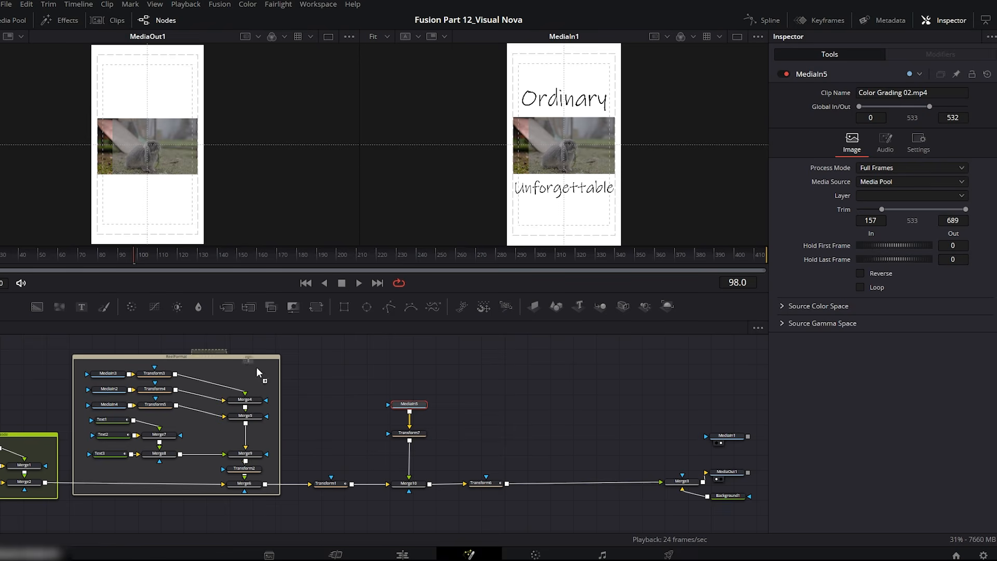
left_click_drag(338, 409, 396, 446)
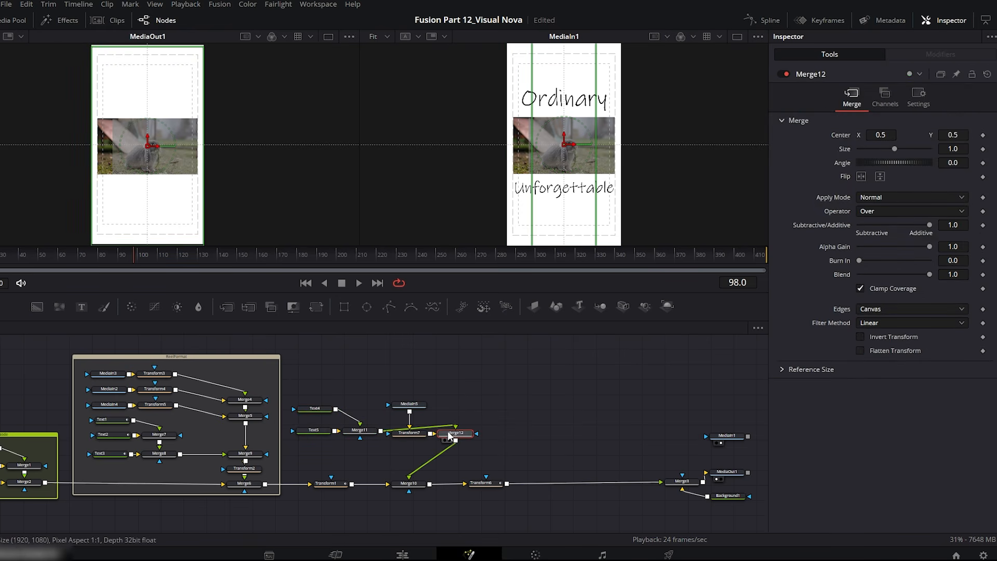
left_click(318, 409)
left_click(847, 176)
type("Ordinary")
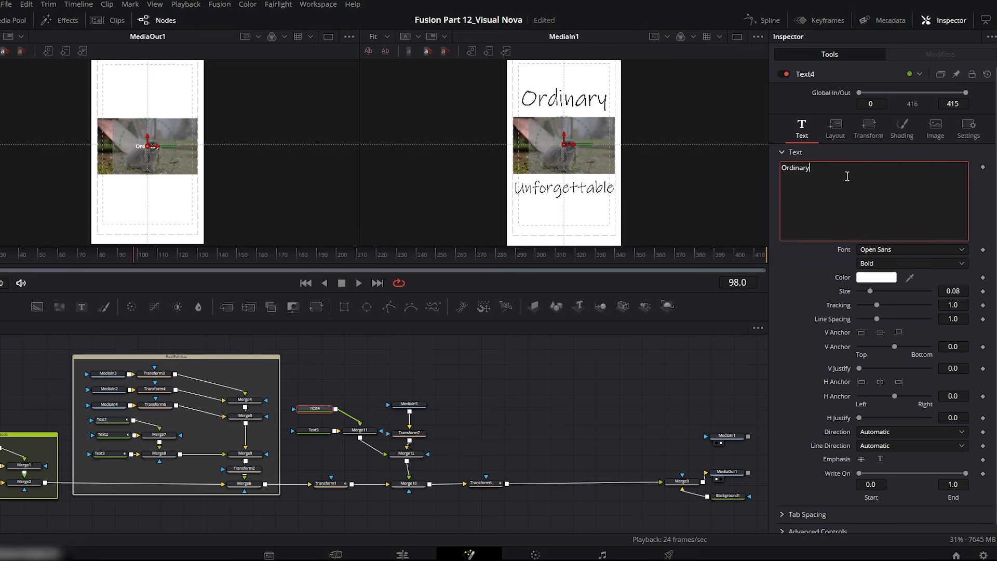
left_click(876, 277)
left_click(334, 198)
left_click(572, 378)
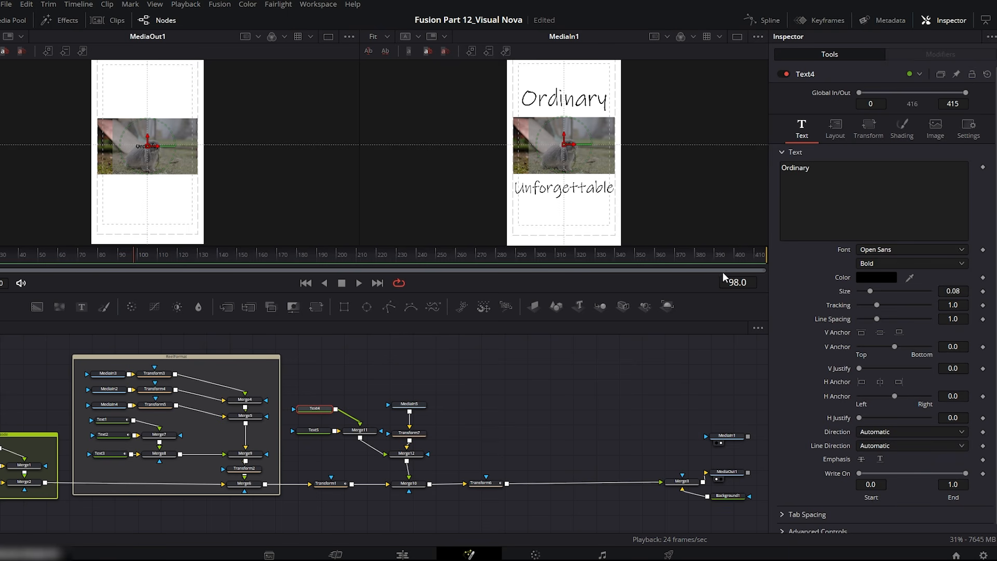
Set the Ordinary title to Ink Free at Size 0.3268 and place it just above the rabbit clip
left_click(890, 251)
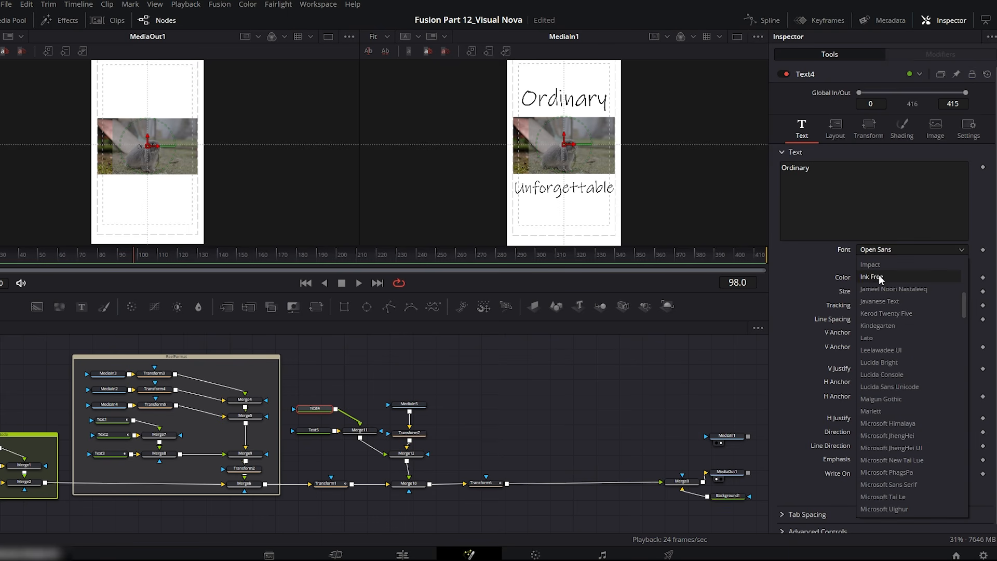
left_click(876, 278)
left_click_drag(870, 291, 904, 291)
left_click_drag(148, 139, 148, 99)
left_click_drag(904, 291, 905, 290)
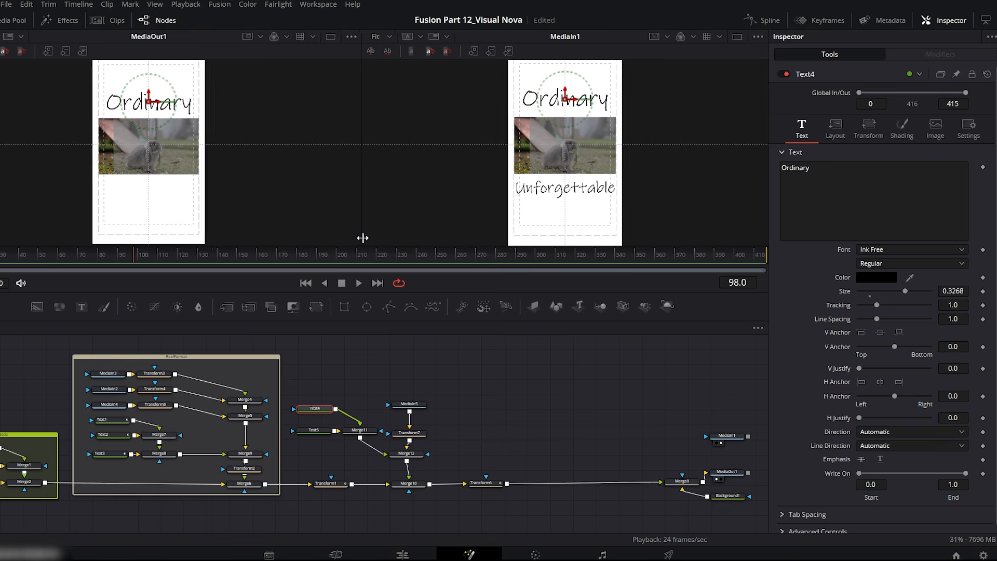
Enter Unforgettable in the second Text node and colour it black
left_click_drag(362, 235, 377, 239)
left_click(315, 431)
left_click(810, 180)
type("Unforgettable")
left_click(876, 277)
left_click(338, 201)
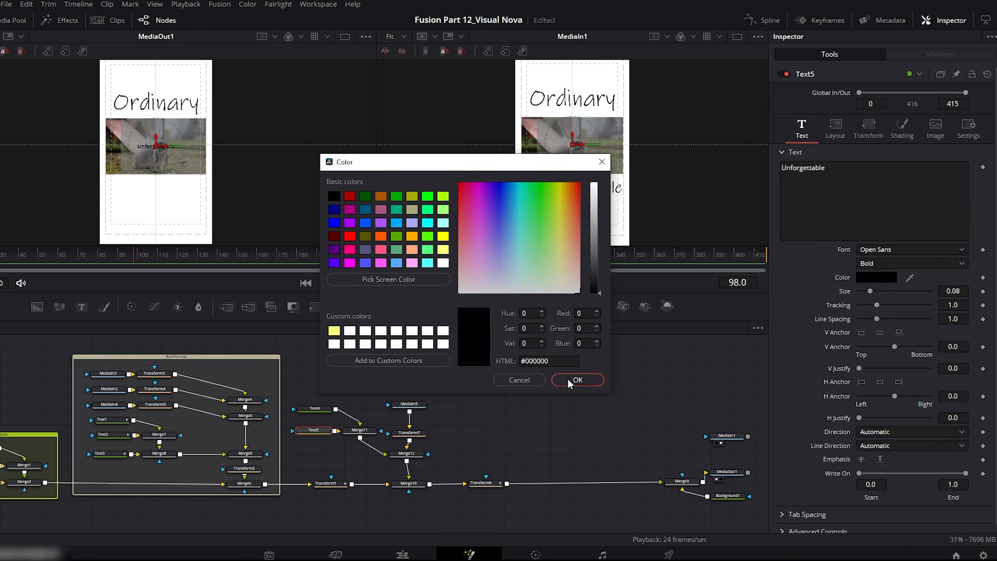
left_click(576, 379)
Set the Unforgettable title to Ink Free at Size 0.2244 and place it just below the rabbit clip
left_click(904, 249)
left_click(889, 276)
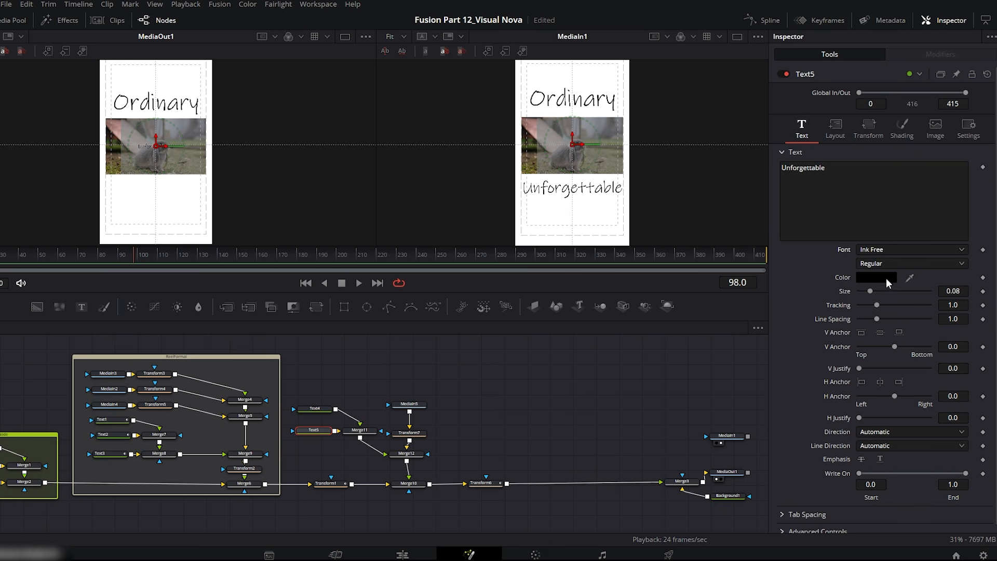
left_click_drag(156, 140, 156, 174)
left_click_drag(878, 291, 891, 294)
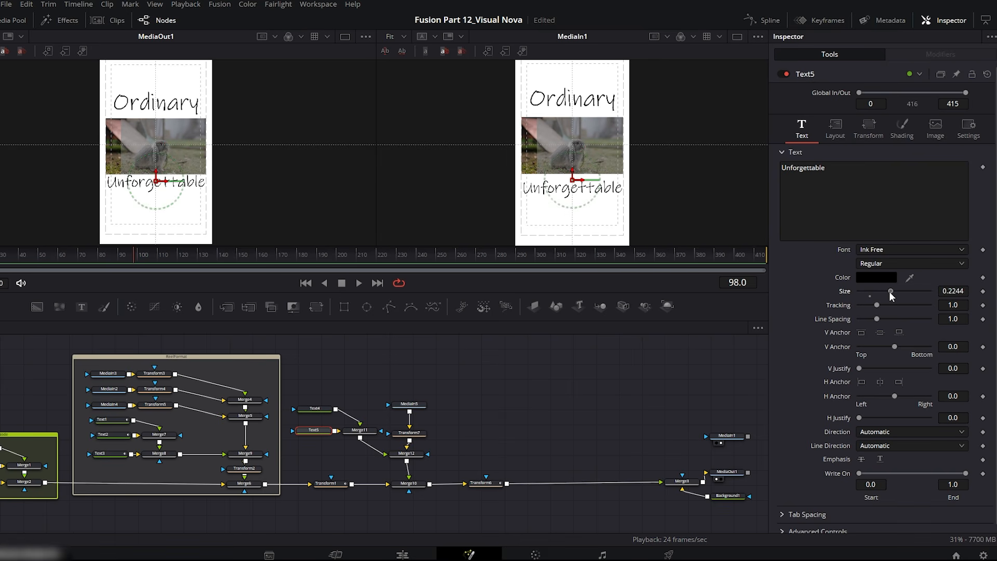
left_click_drag(156, 173, 155, 178)
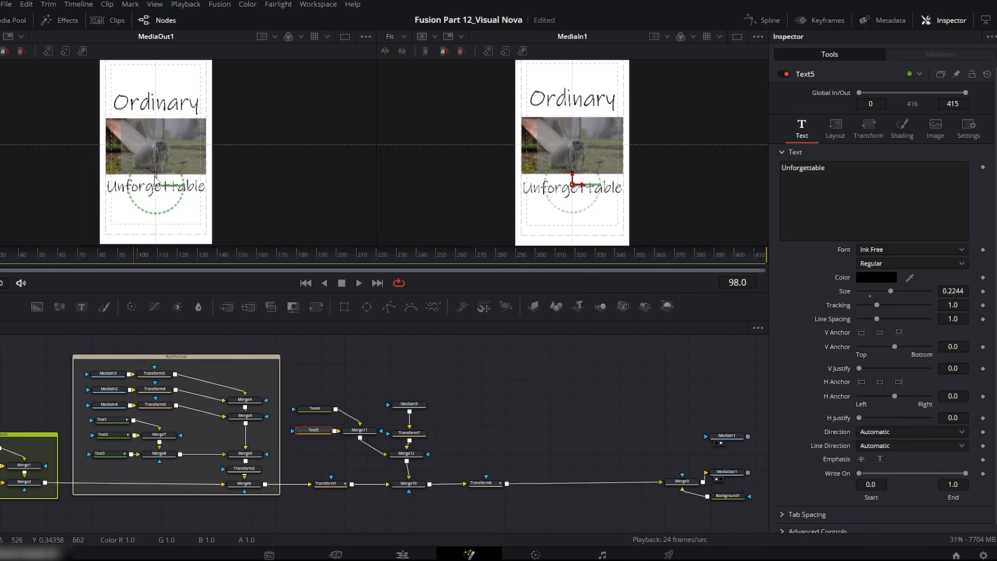
Insert a Transform before the final merge and keyframe its Center X from 0.5 at frame 135 to 1.504 at frame 150
left_click_drag(133, 262, 212, 255)
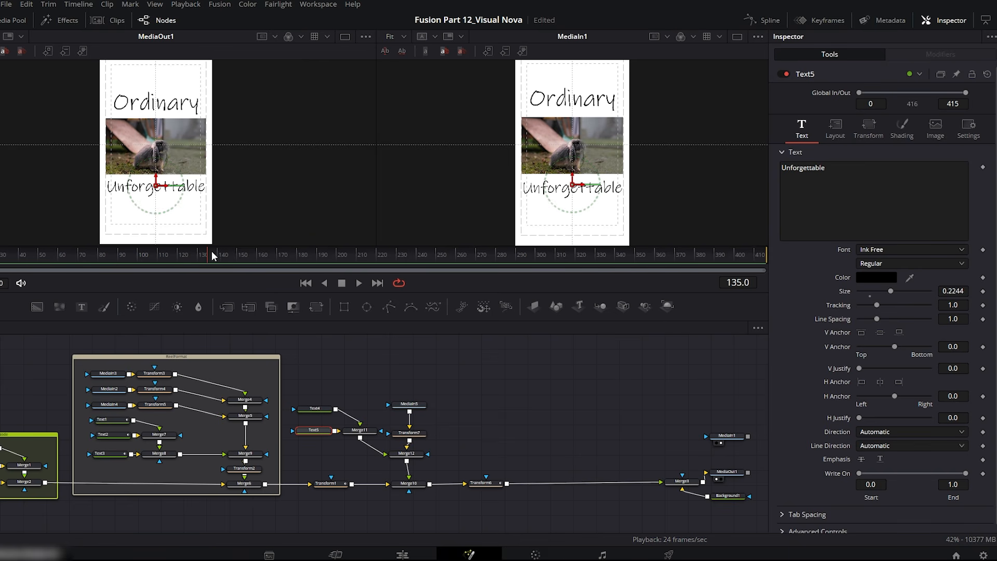
left_click(548, 413)
left_click_drag(316, 307, 629, 453)
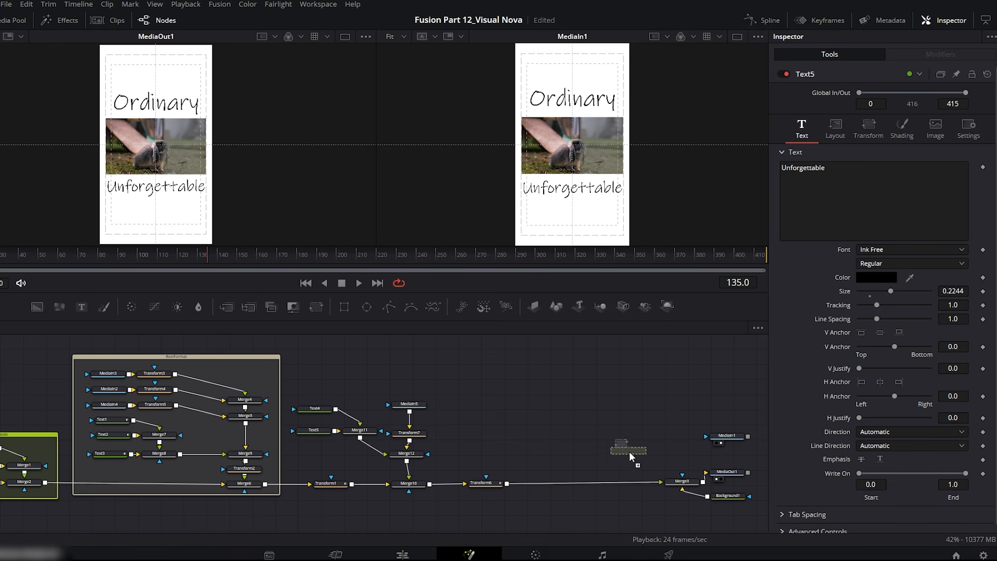
left_click_drag(576, 478, 575, 481)
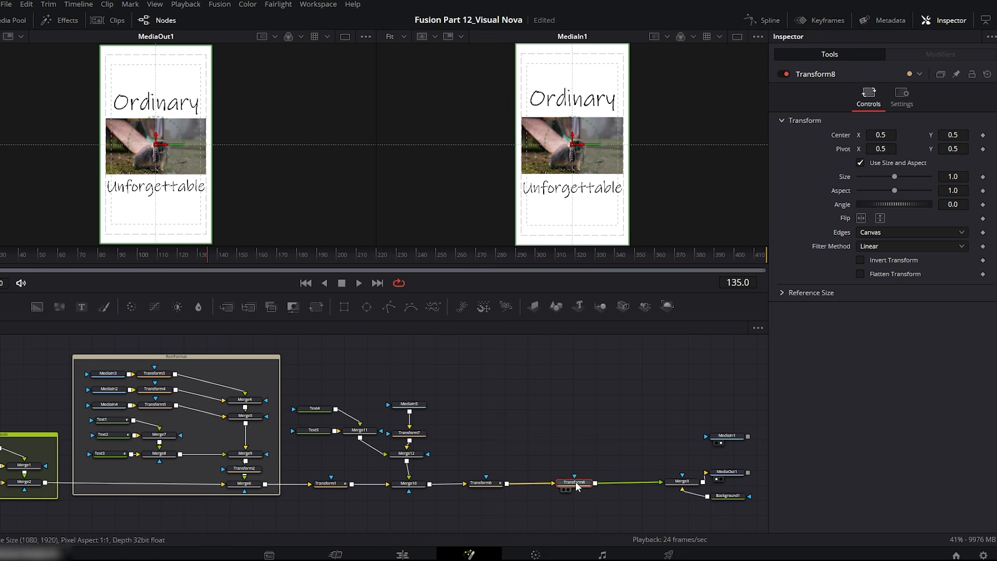
left_click(983, 135)
left_click_drag(205, 256, 236, 257)
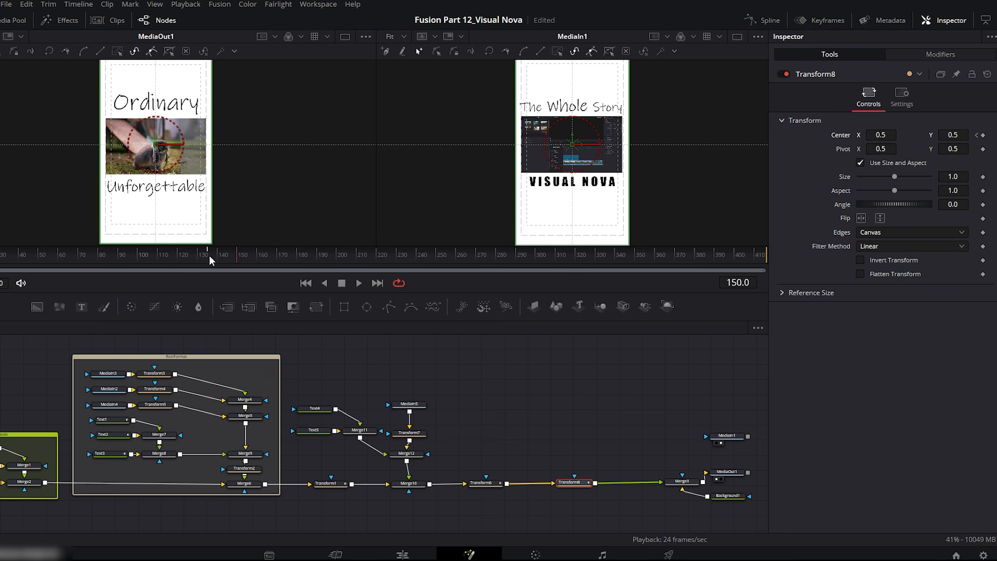
left_click_drag(881, 135, 937, 135)
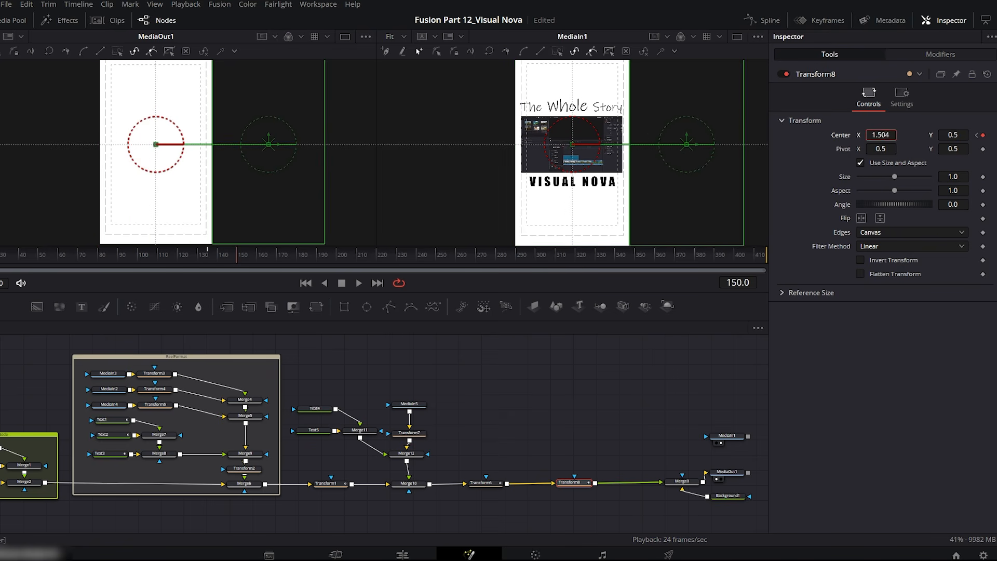
Smooth both keyframes of the new Transform's displacement curve with an ease of about 67.7 and preview the slide between frames 135 and 150
left_click(761, 20)
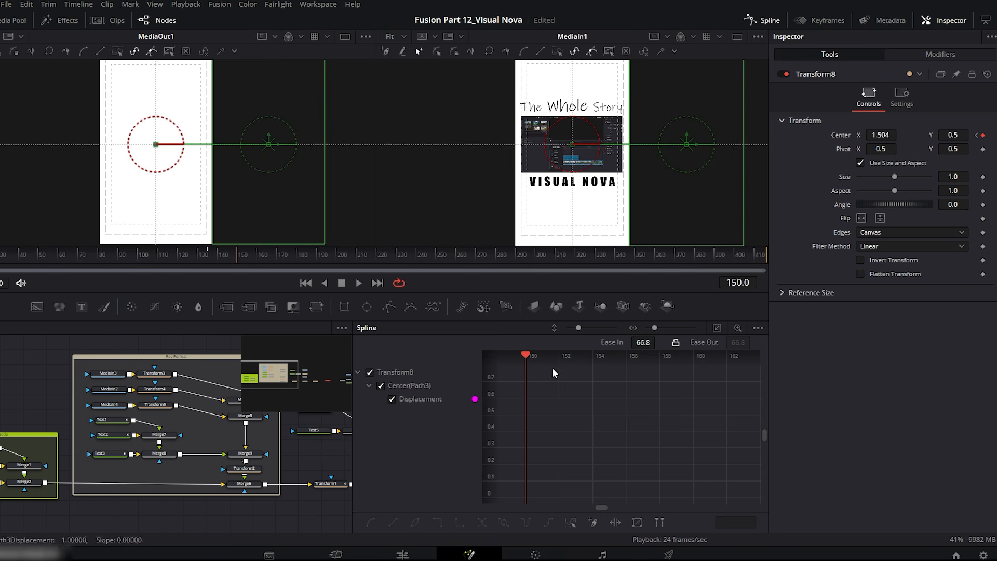
left_click(716, 328)
left_click_drag(746, 371, 504, 496)
key("shift+s")
left_click_drag(643, 343, 665, 342)
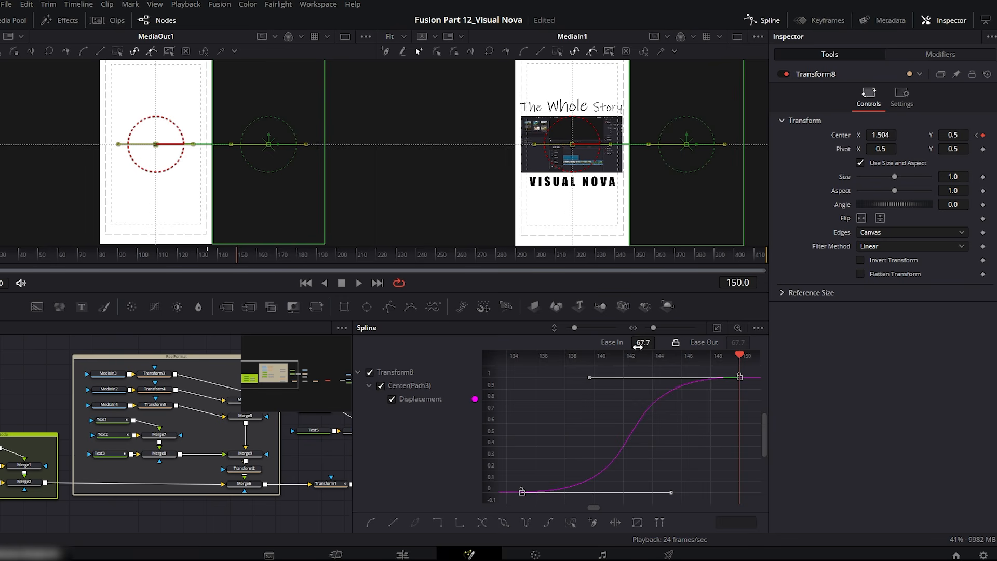
left_click(773, 20)
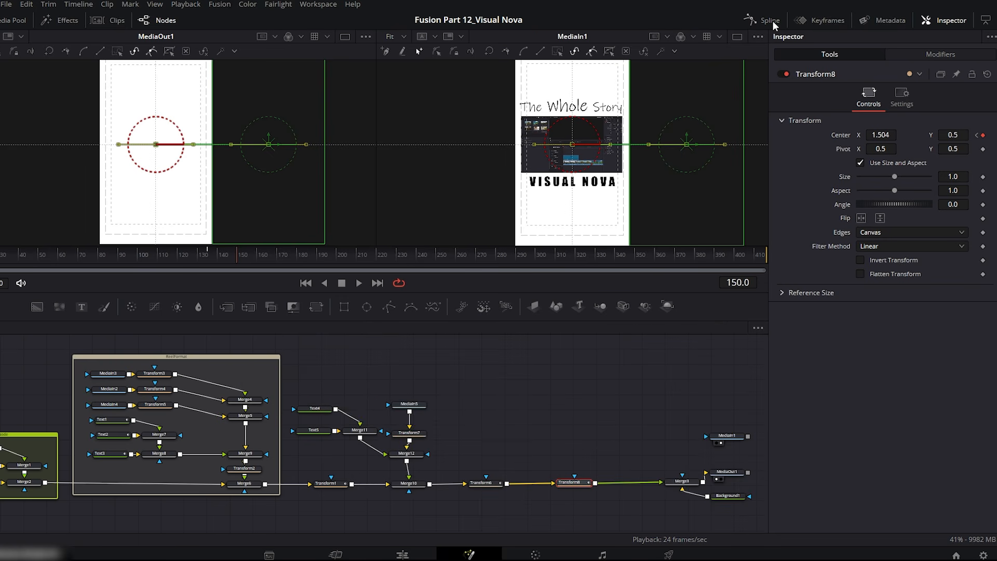
left_click(208, 256)
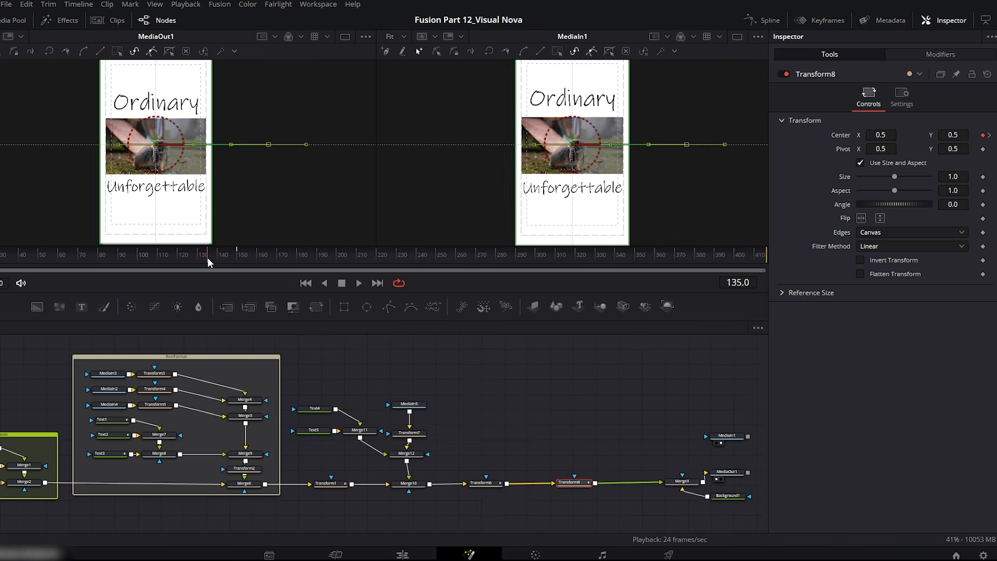
left_click_drag(207, 259, 236, 255)
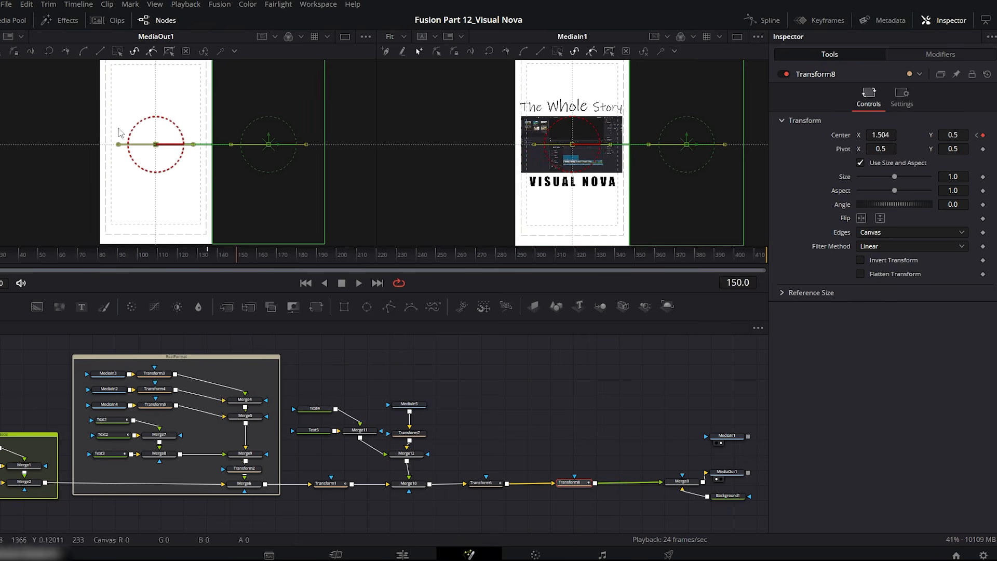
Merge the Whole Story clip in ahead of the new slide Transform and centre it in the frame with its own Transform at Size 0.5
left_click(10, 20)
left_click_drag(51, 143, 508, 487)
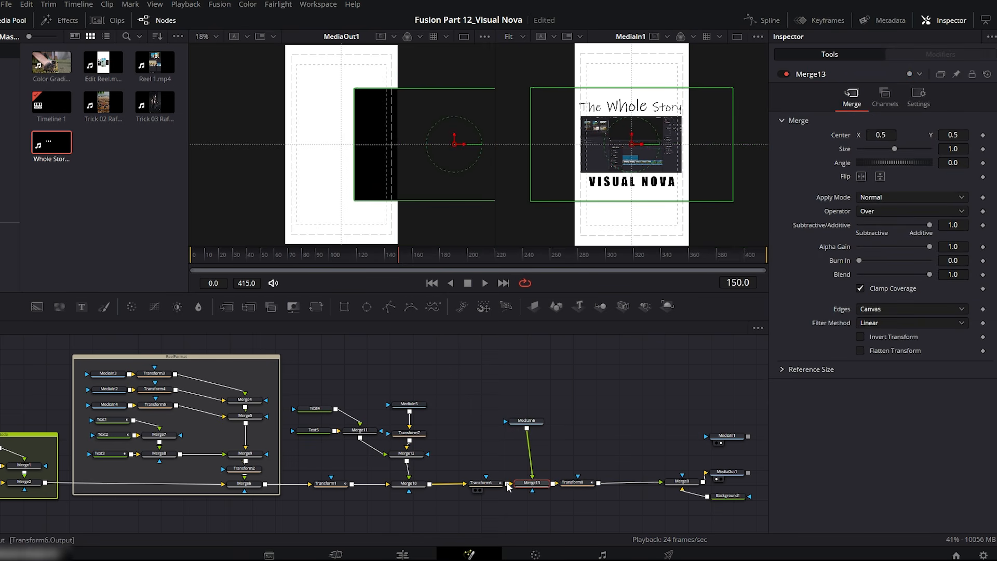
left_click_drag(526, 420, 531, 414)
left_click(316, 307)
left_click_drag(456, 145, 354, 136)
left_click_drag(896, 179, 878, 180)
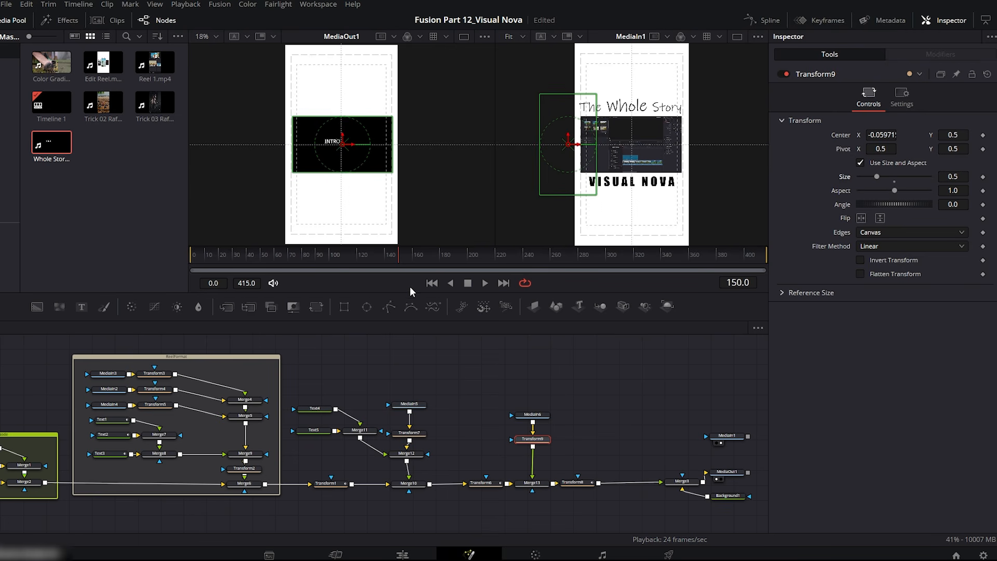
left_click_drag(406, 292, 401, 301)
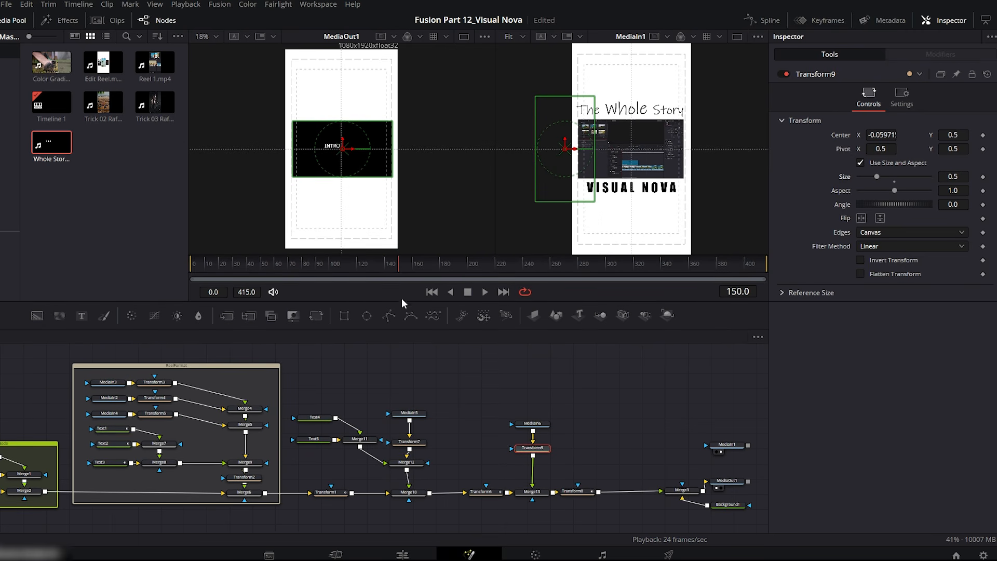
Trim the Whole Story clip's in point to frame 461 so it starts on the editing-timeline footage
left_click(533, 424)
left_click_drag(861, 210, 902, 206)
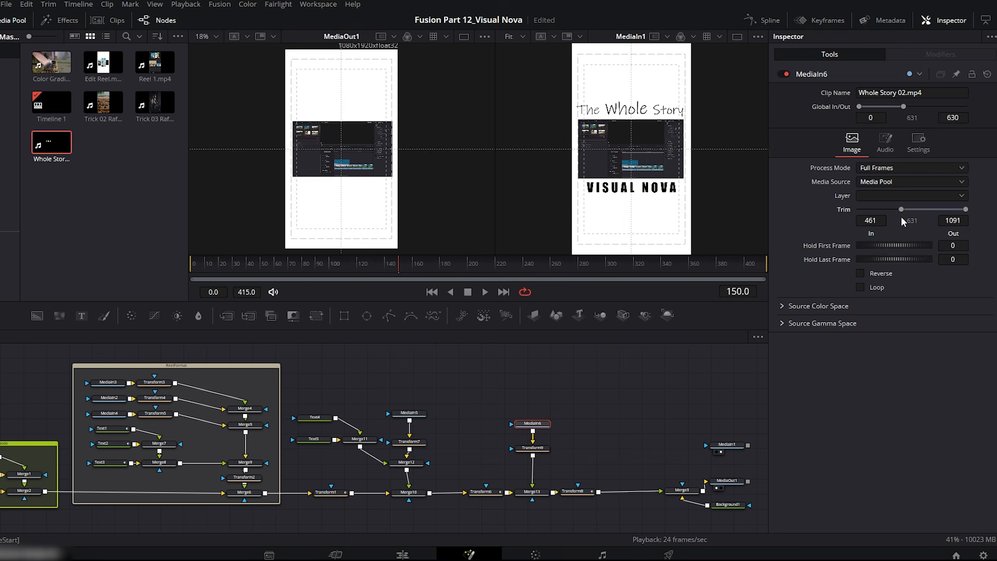
left_click(532, 448)
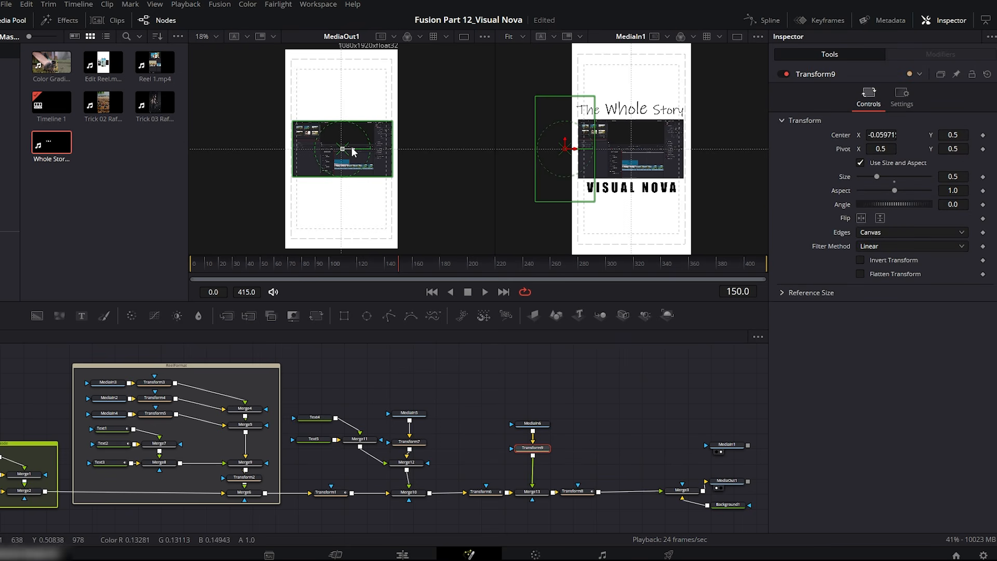
Make room beside the Whole Story nodes, add two merged Text nodes and merge them over the clip
left_click(515, 389)
left_click_drag(514, 390, 620, 524)
left_click_drag(532, 448, 556, 448)
left_click_drag(82, 316, 414, 391)
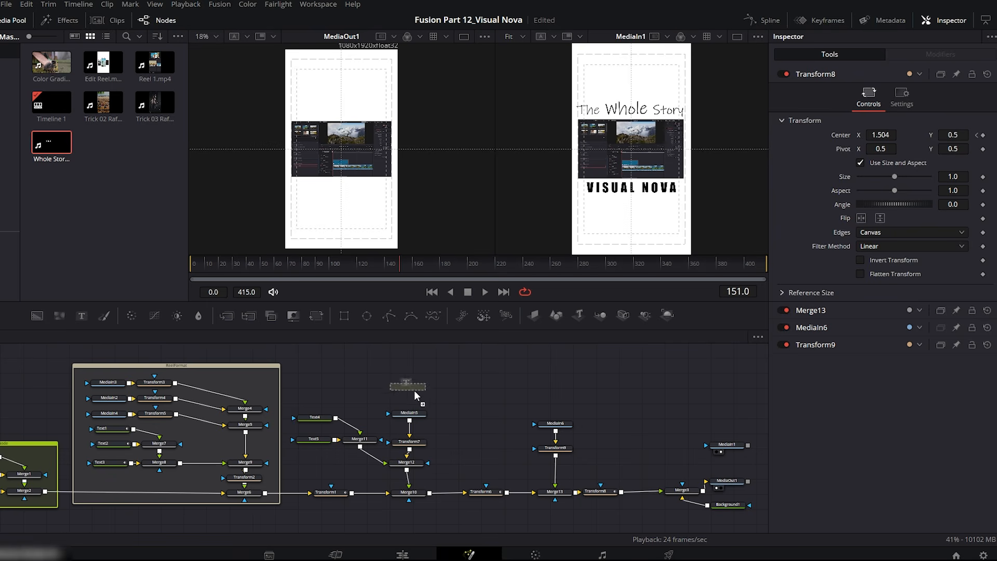
left_click_drag(494, 438, 494, 439)
left_click_drag(81, 316, 440, 468)
left_click(465, 439)
left_click_drag(514, 456, 558, 466)
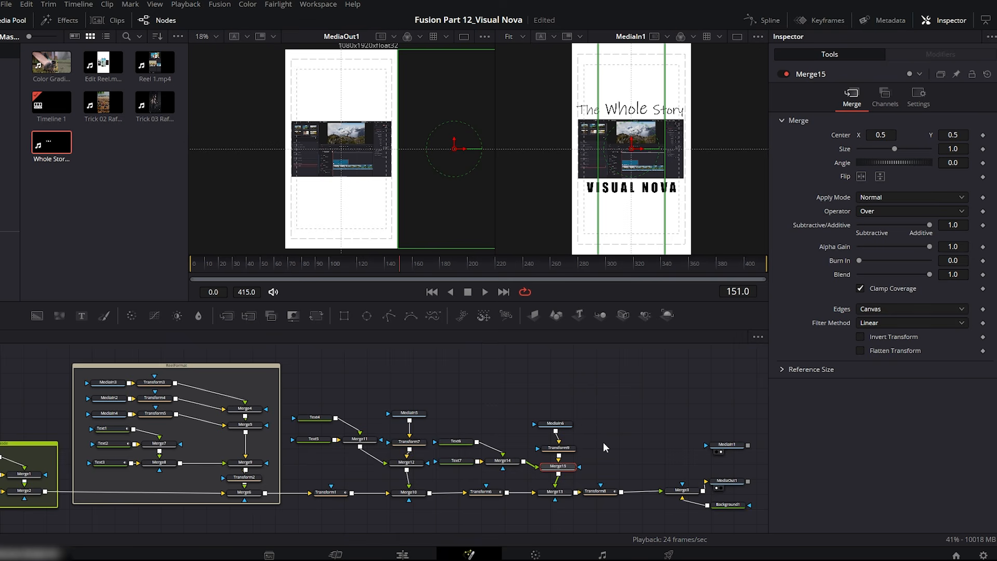
scroll(603, 441, "down", 3)
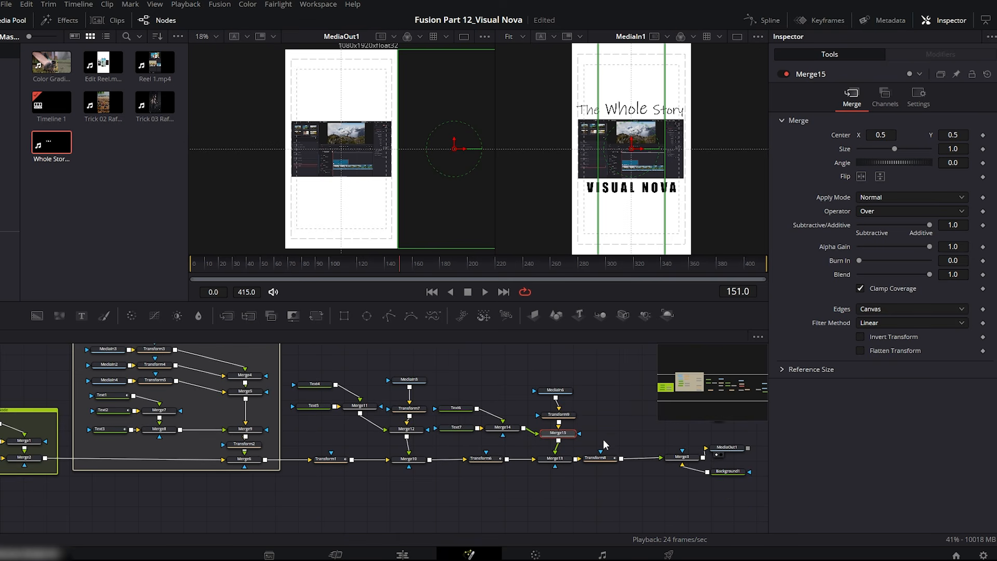
Enter The Whole Story in the first new Text node, place it above the clip and colour it black
left_click(457, 410)
left_click(847, 198)
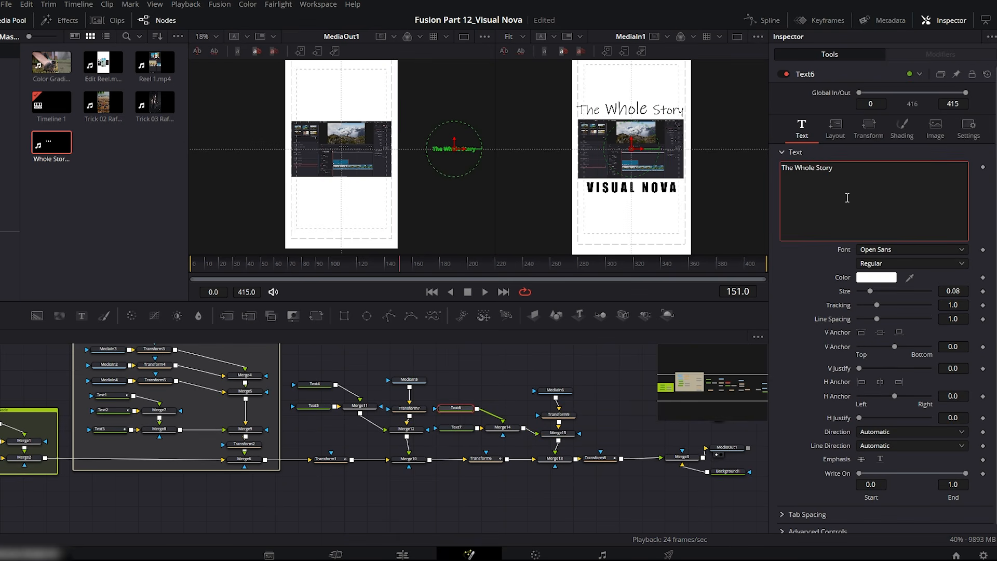
left_click_drag(454, 143, 331, 115)
left_click_drag(327, 116, 338, 118)
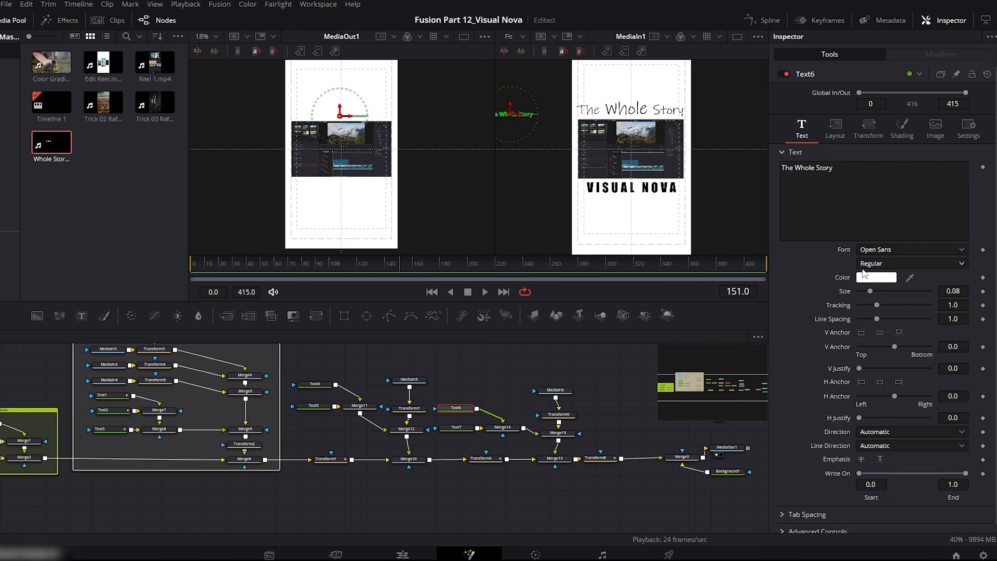
left_click(876, 277)
left_click(335, 196)
left_click(574, 381)
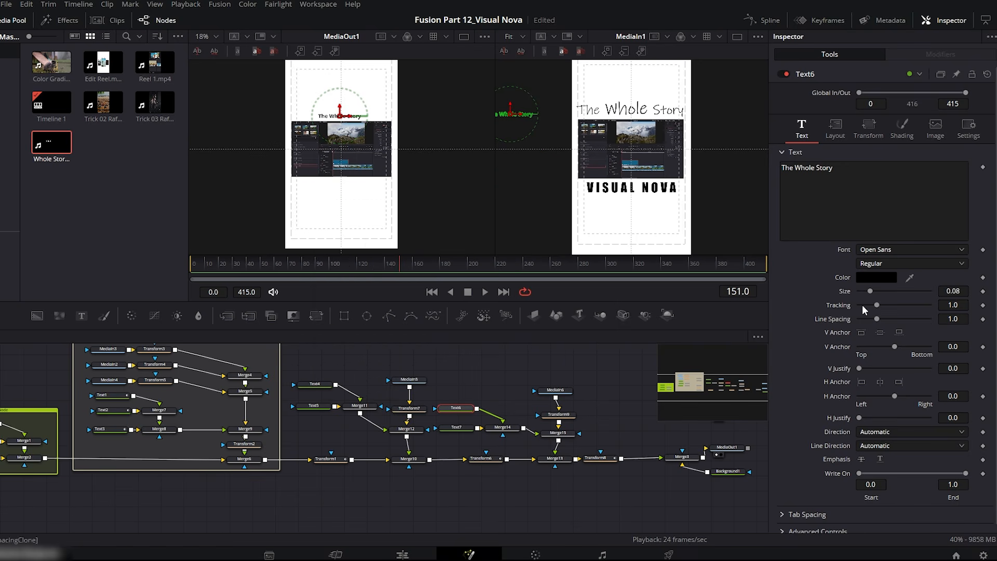
Set The Whole Story title to Ink Free at Size 0.1732 and raise it to sit just above the clip
left_click_drag(870, 291, 882, 293)
left_click(896, 251)
scroll(894, 254, "up", 10)
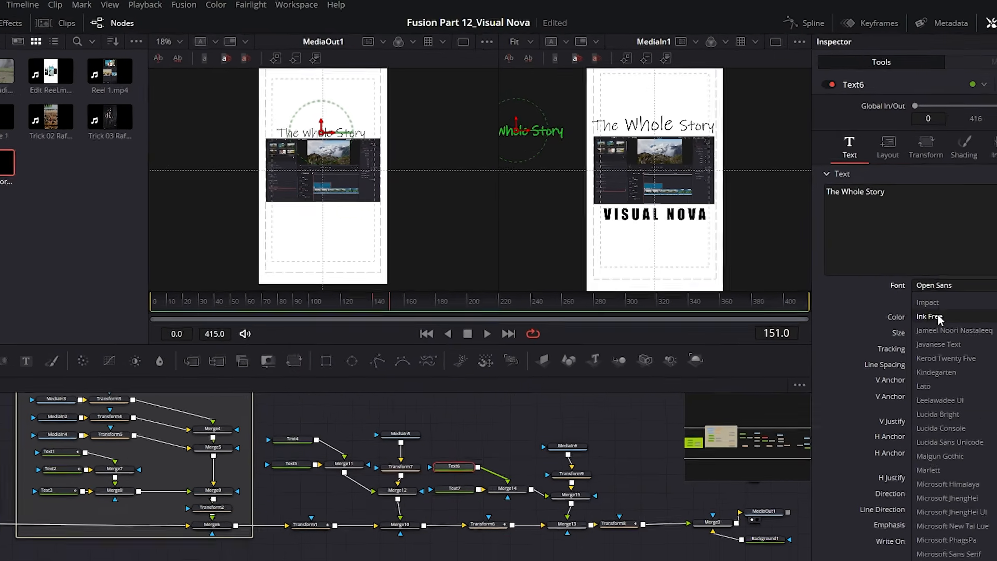
left_click(878, 277)
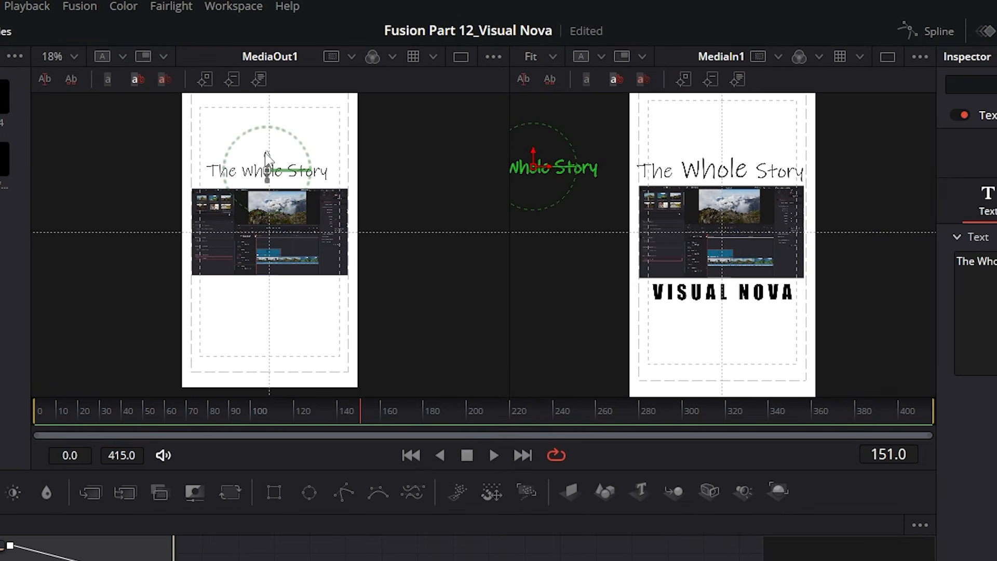
left_click_drag(265, 156, 266, 161)
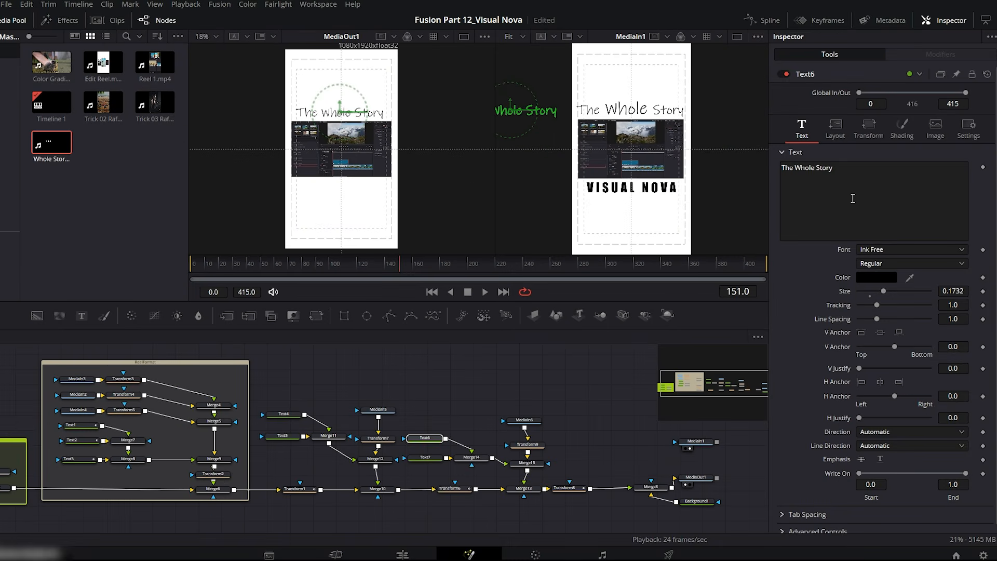
Apply Character Level Styling to the title and enlarge the word Whole to Size 0.228
right_click(853, 198)
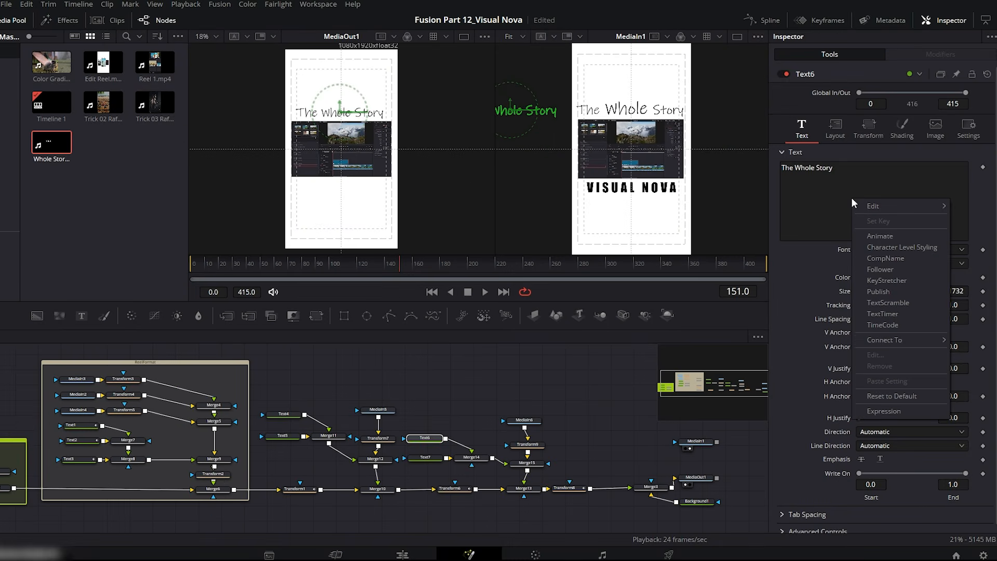
left_click(881, 248)
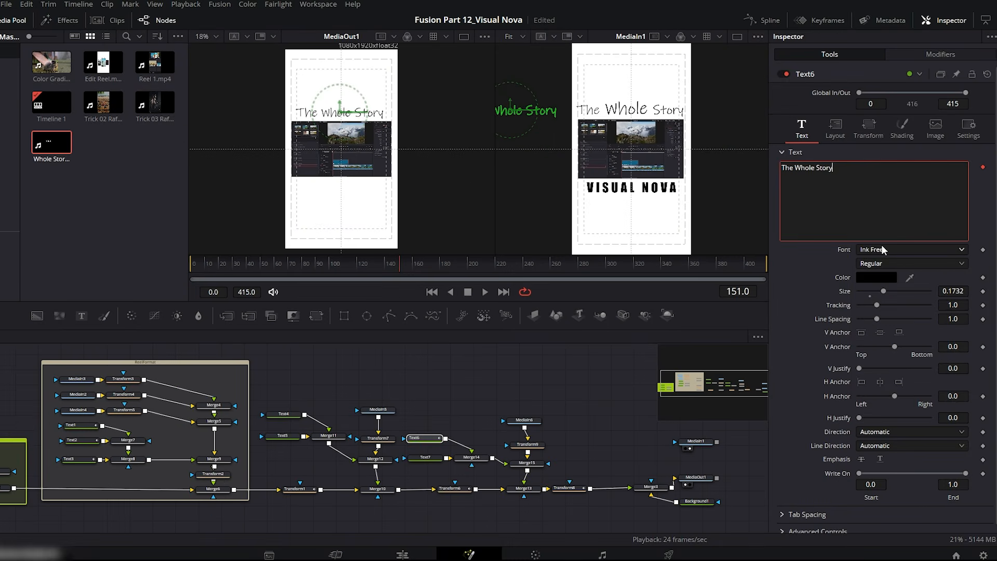
left_click(925, 54)
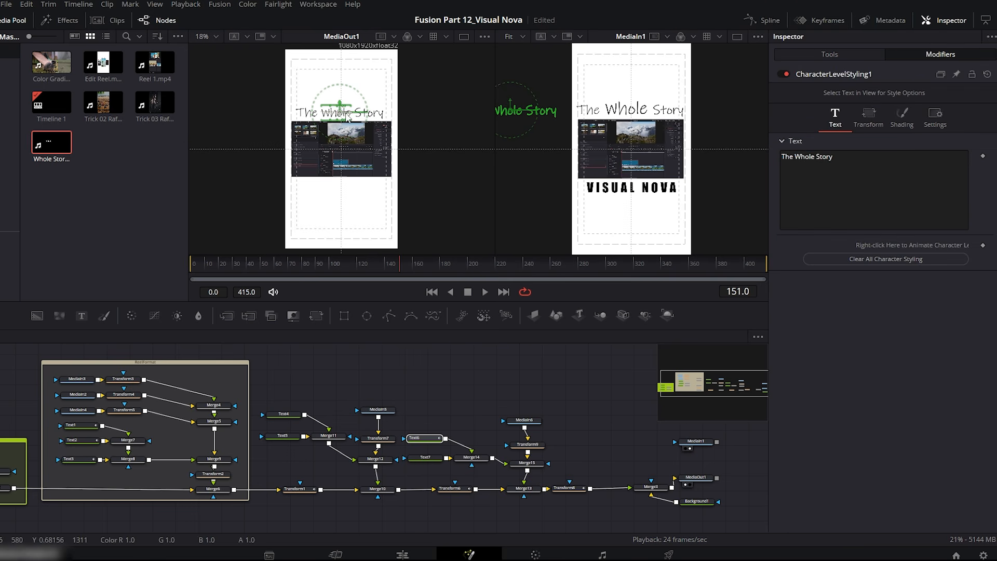
left_click_drag(348, 117, 347, 116)
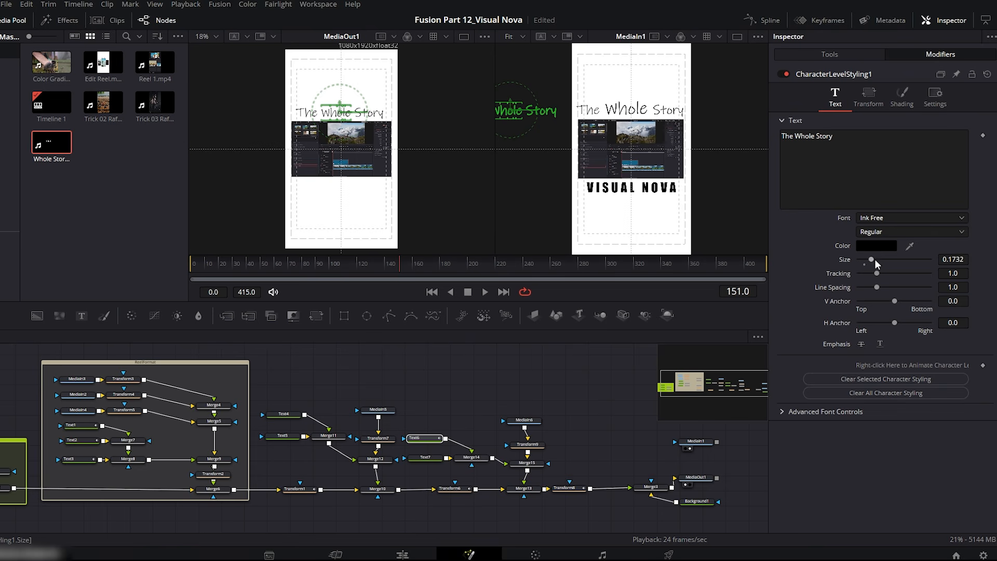
left_click_drag(873, 260, 878, 263)
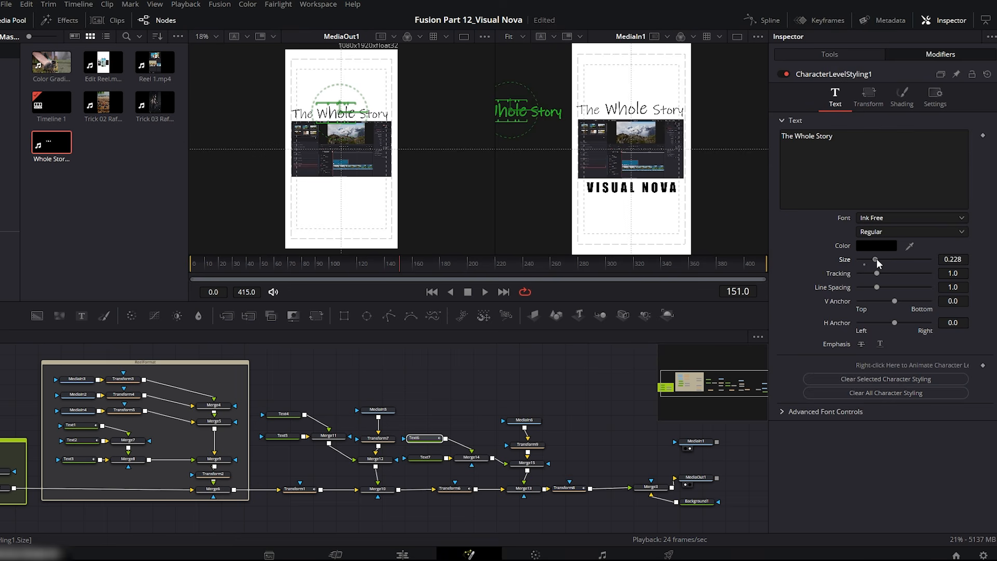
left_click(830, 54)
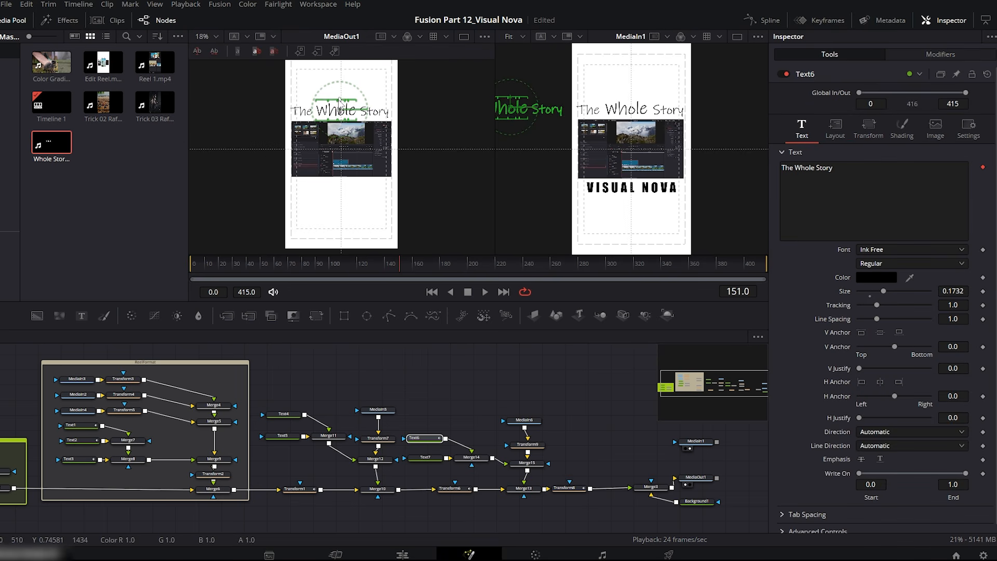
Enter VISUAL NOVA in the second new Text node, colour it black and place it below the clip
left_click(431, 460)
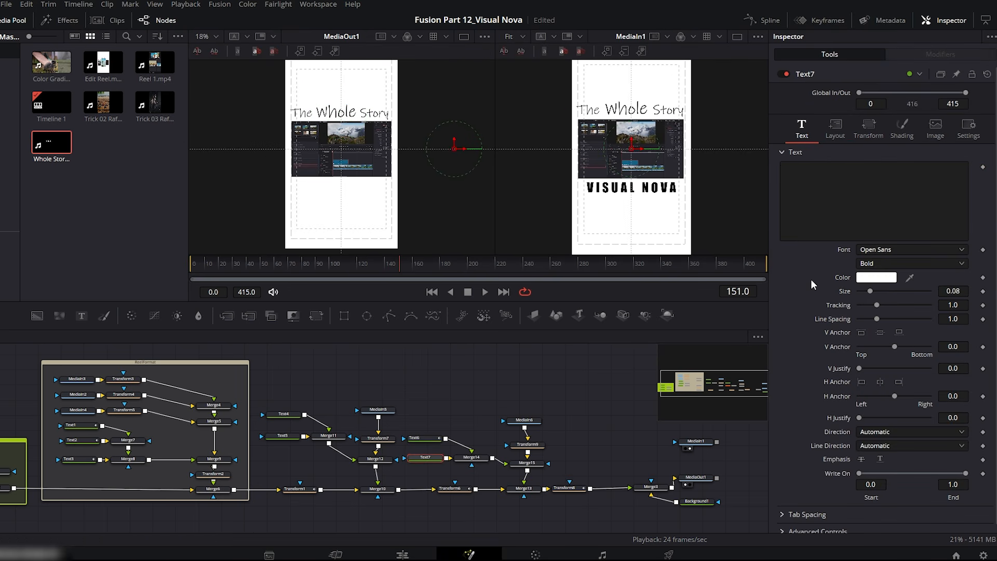
left_click(819, 174)
type("VISUAL NOVA")
left_click(876, 277)
left_click(333, 199)
left_click(575, 378)
left_click_drag(455, 149, 346, 187)
Set the VISUAL NOVA title to Impact Regular at Size 0.1614 with Tracking 1.134
left_click_drag(873, 291, 876, 291)
left_click(891, 249)
left_click(887, 262)
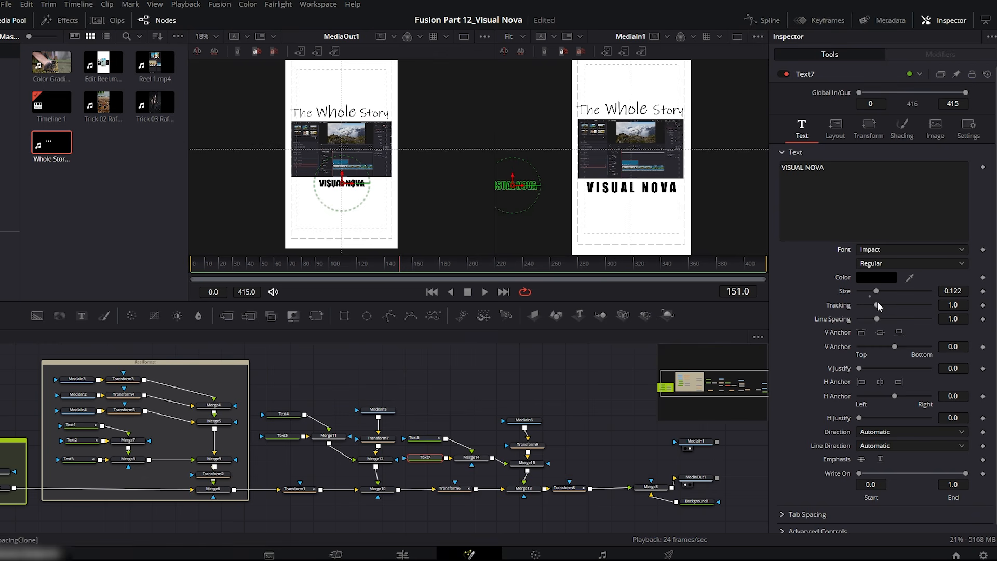
mouse_move(877, 306)
left_mouse_down()
mouse_move(883, 292)
mouse_move(879, 305)
left_mouse_up()
Play back the animation from the start, then select all nodes and scrub the timeline to check the keyframes and scene transitions
left_click_drag(398, 266, 198, 267)
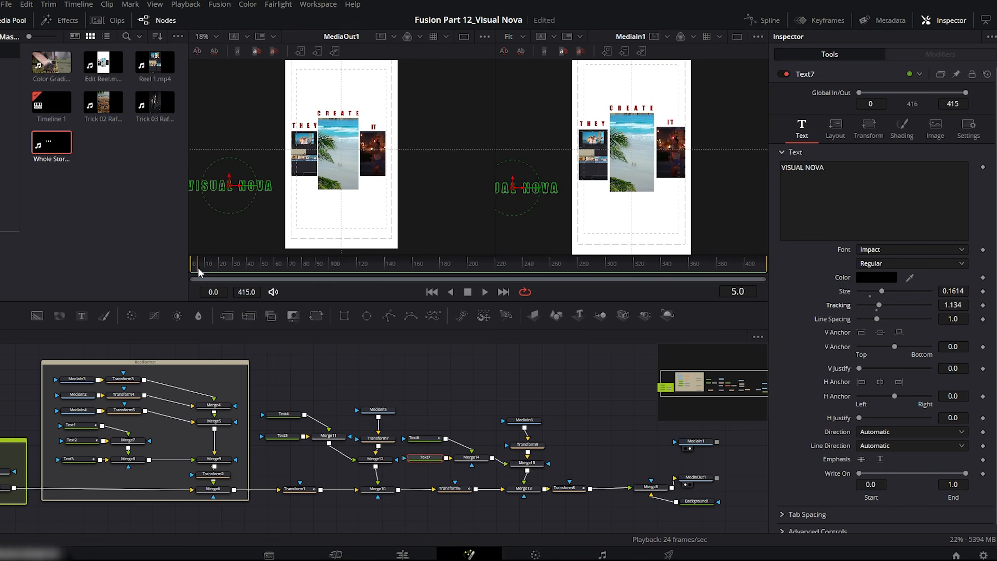
key("space")
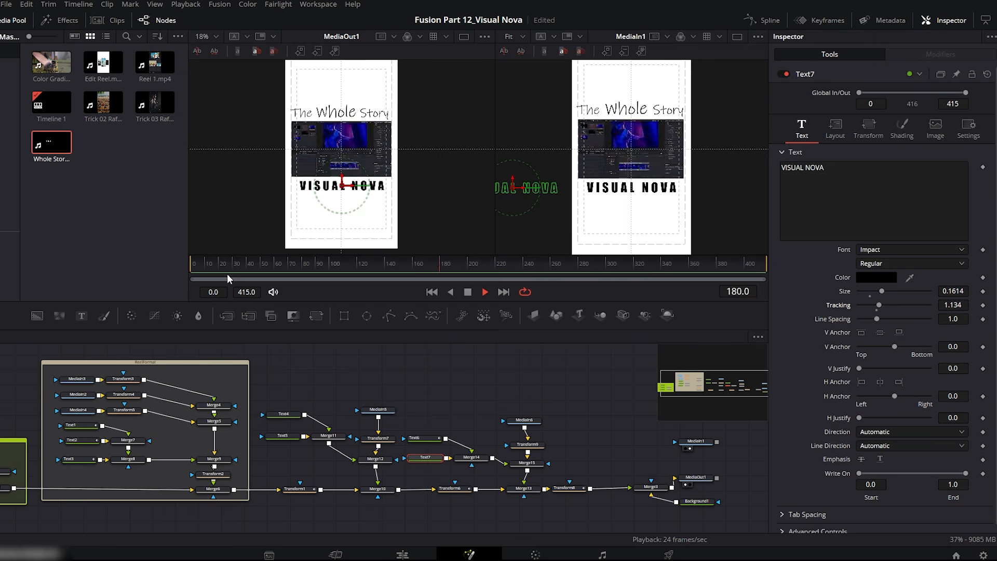
key("ctrl+a")
left_click(195, 267)
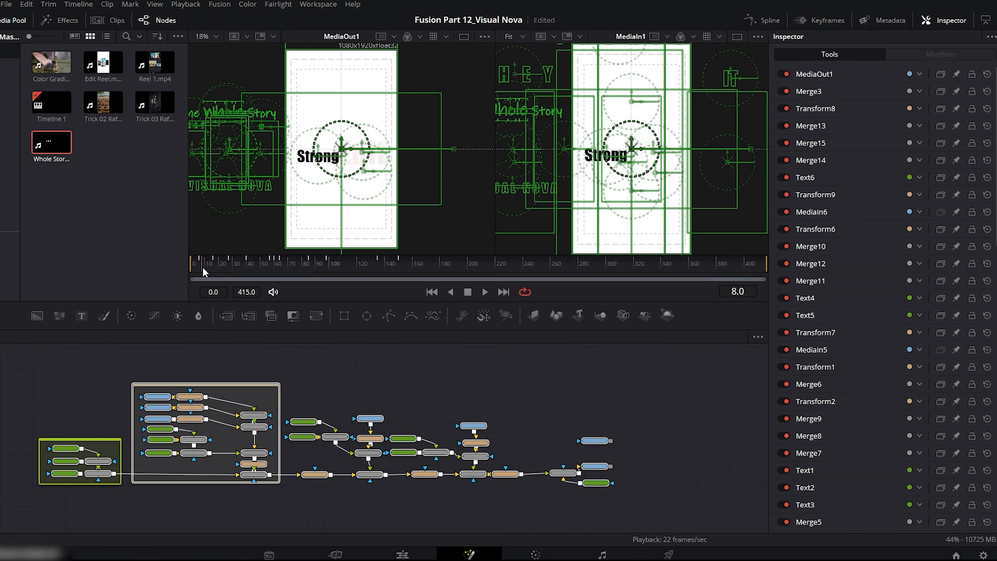
left_click_drag(220, 267, 412, 270)
left_click_drag(484, 262, 465, 261)
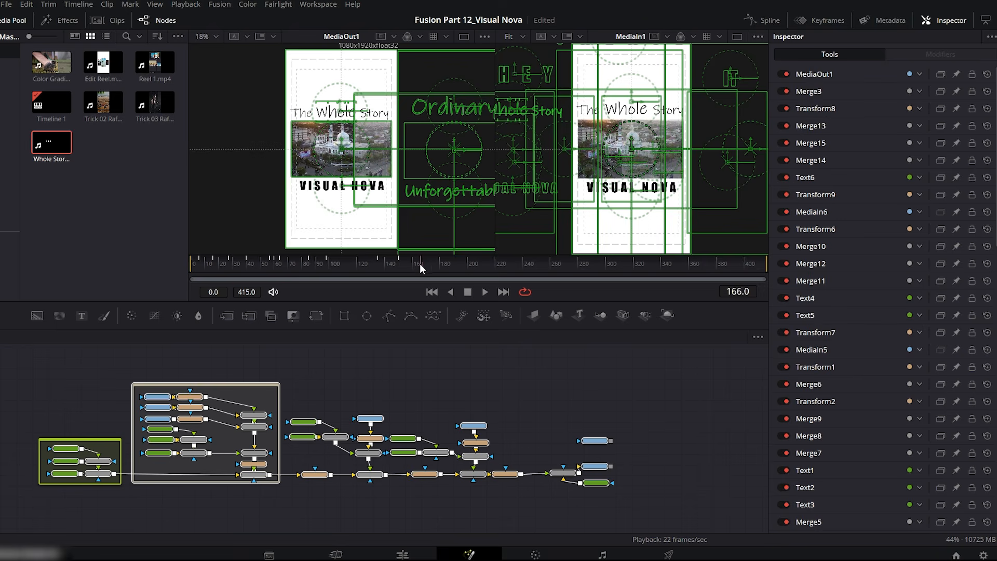